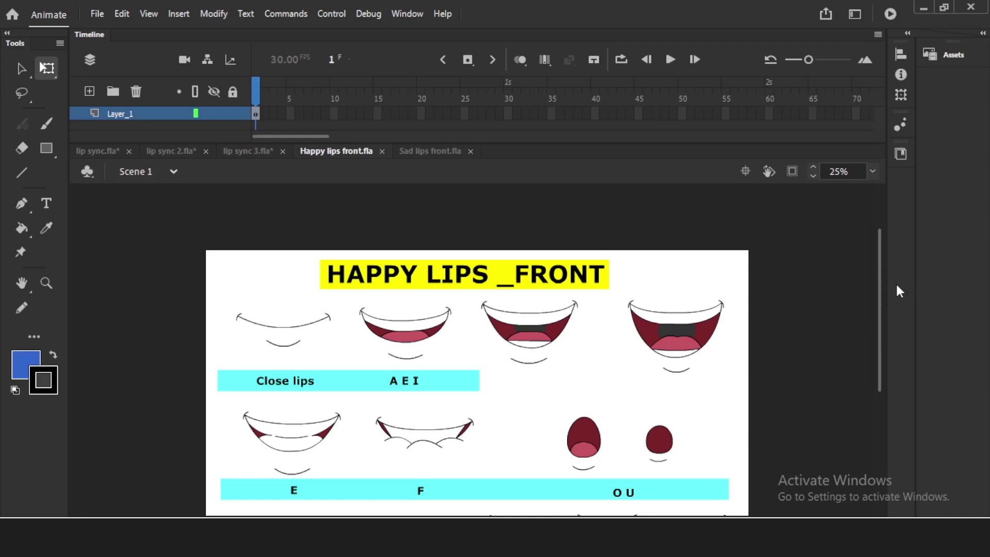
Step: View the happy lips front chart and compare it with the character heads in lip sync.fla
mouse_move(880, 292)
left_mouse_down()
mouse_move(879, 342)
mouse_move(878, 303)
left_mouse_up()
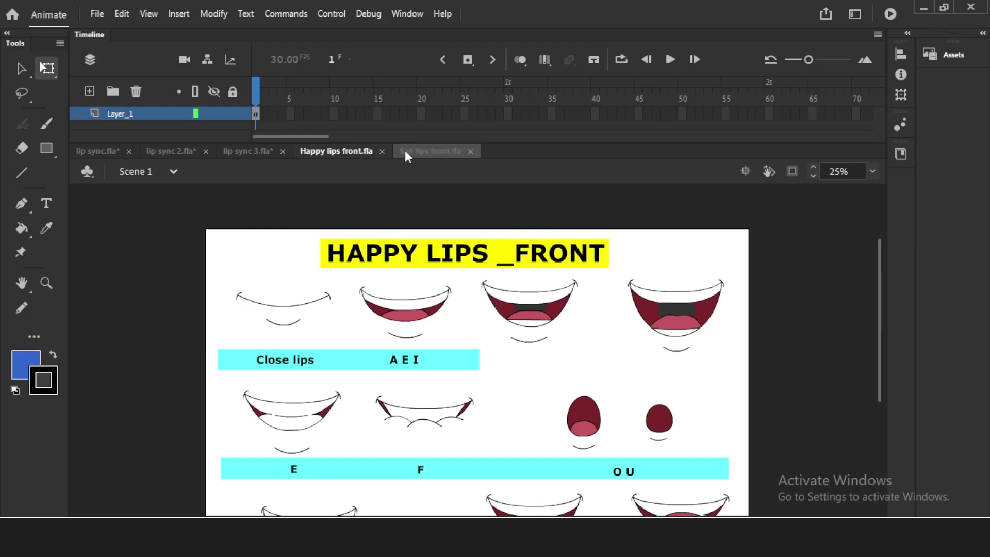
left_click(109, 152)
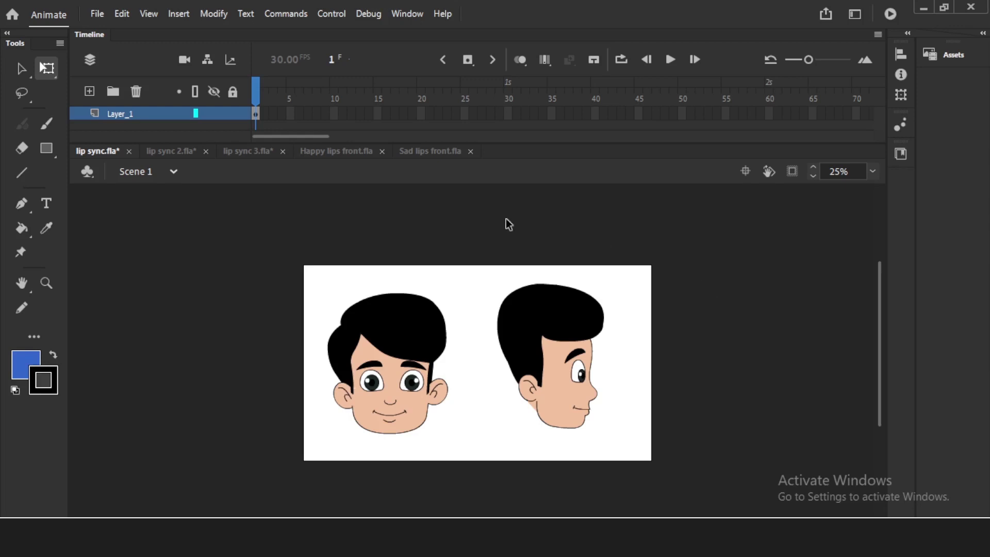
left_click(352, 152)
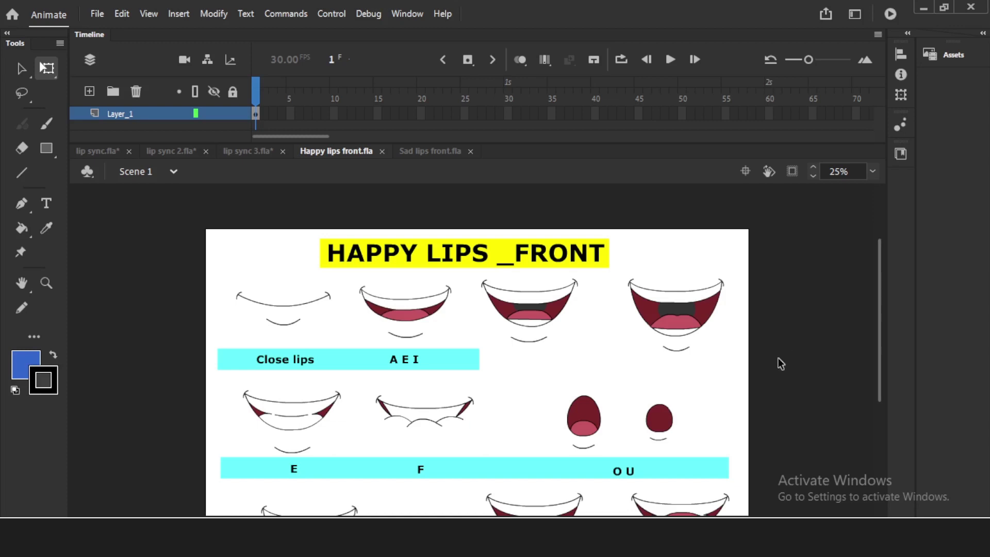
Step: Switch to the browser, browse the Google results for lip sync charts, and return to Animate
left_click(923, 7)
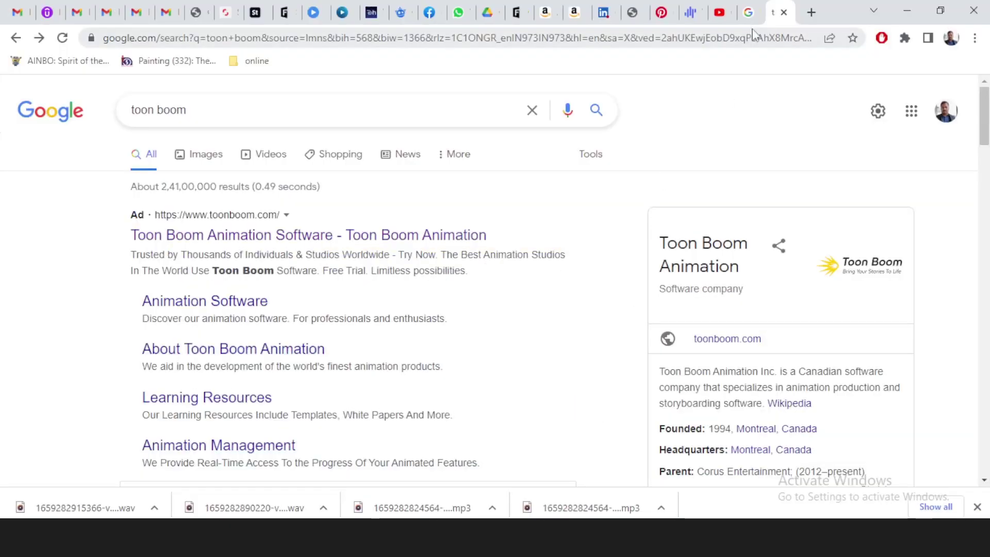
left_click(752, 12)
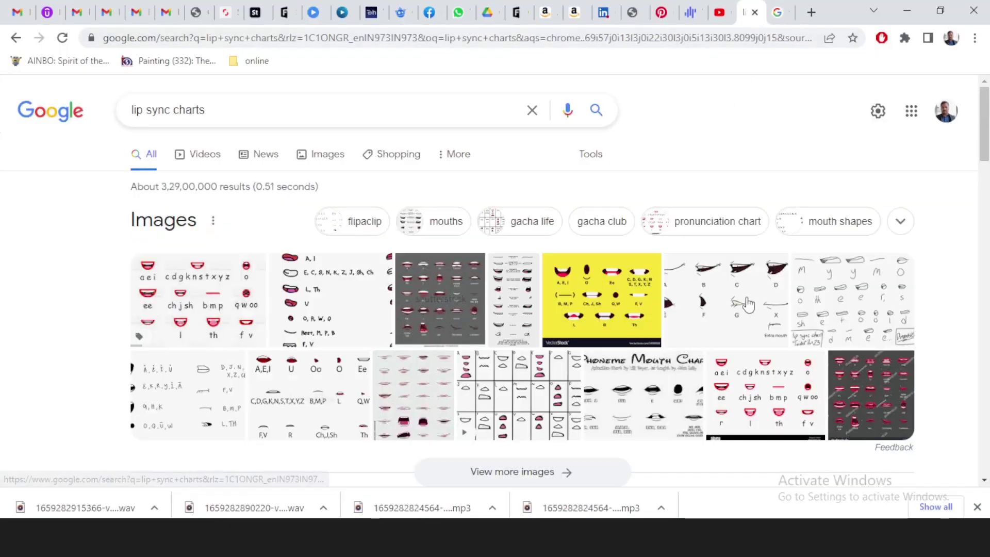
scroll(754, 308, "down", 8)
scroll(753, 308, "up", 10)
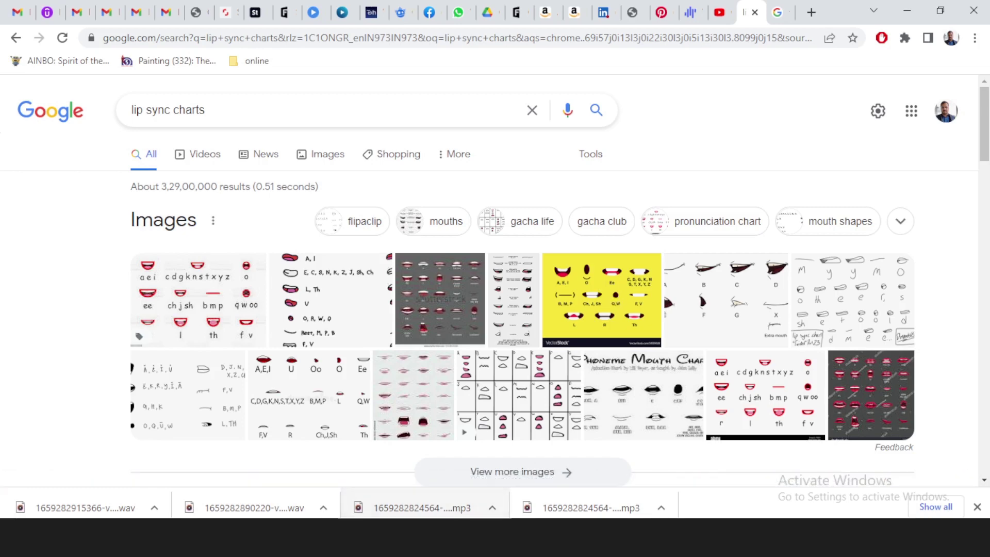
key("alt+Tab")
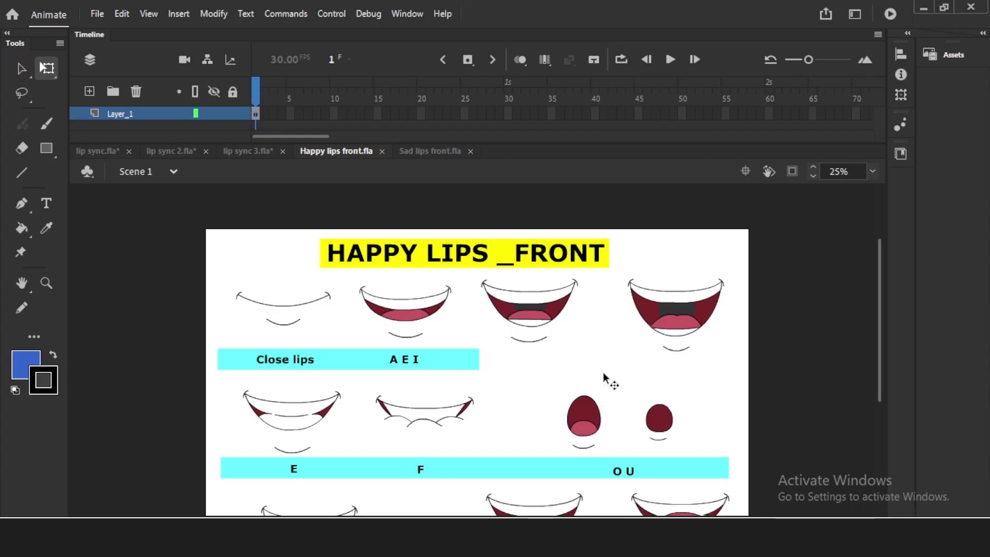
Step: Examine the mouth shapes on the happy lips chart, from closed lips to L and R
left_click_drag(601, 371, 608, 316)
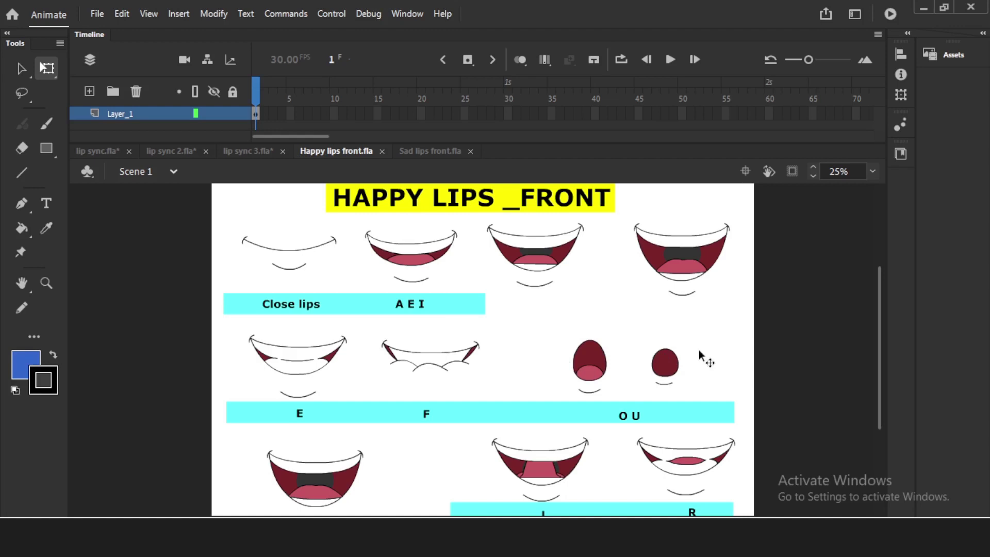
scroll(698, 350, "down", 3)
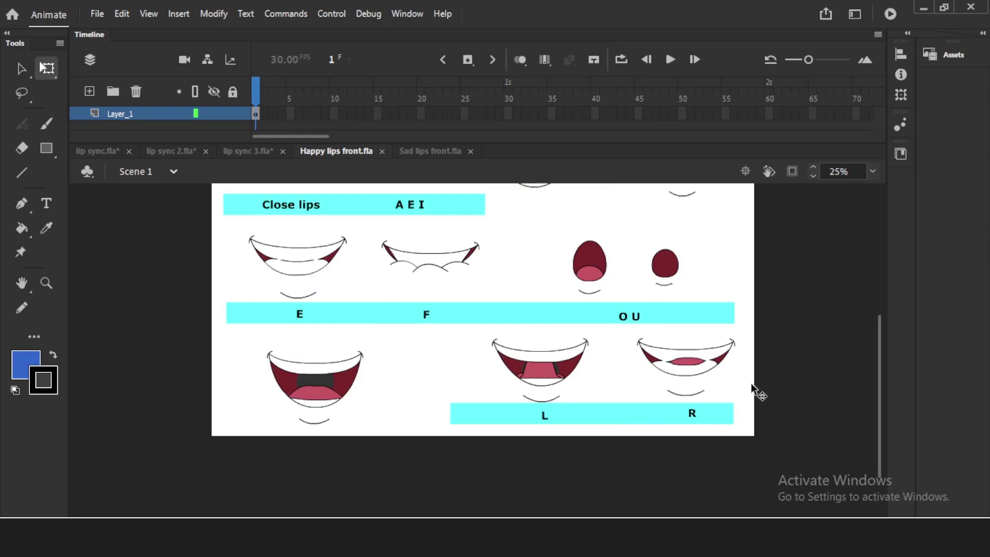
scroll(754, 391, "up", 3)
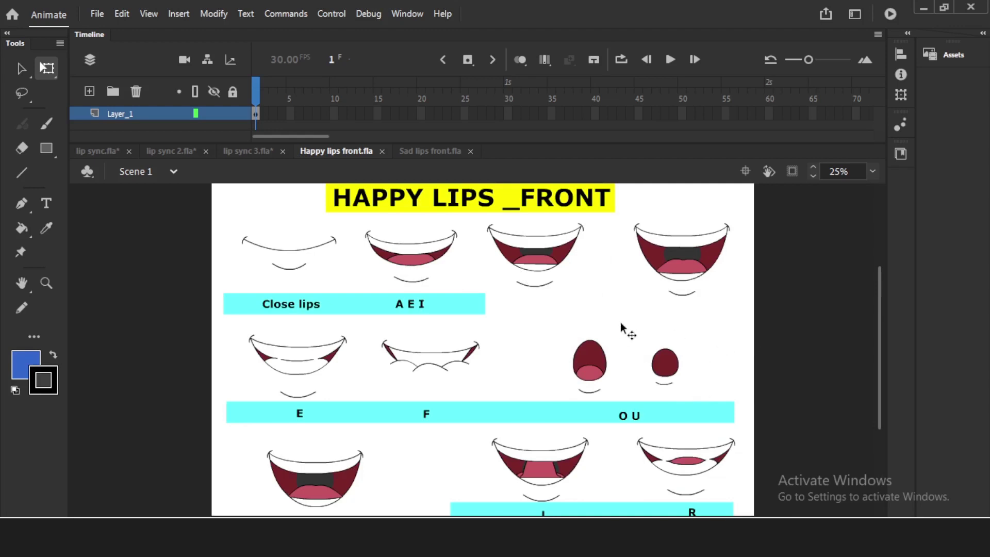
Step: Open the Sad lips front.fla chart and inspect its individual mouth shapes one by one
left_click(416, 151)
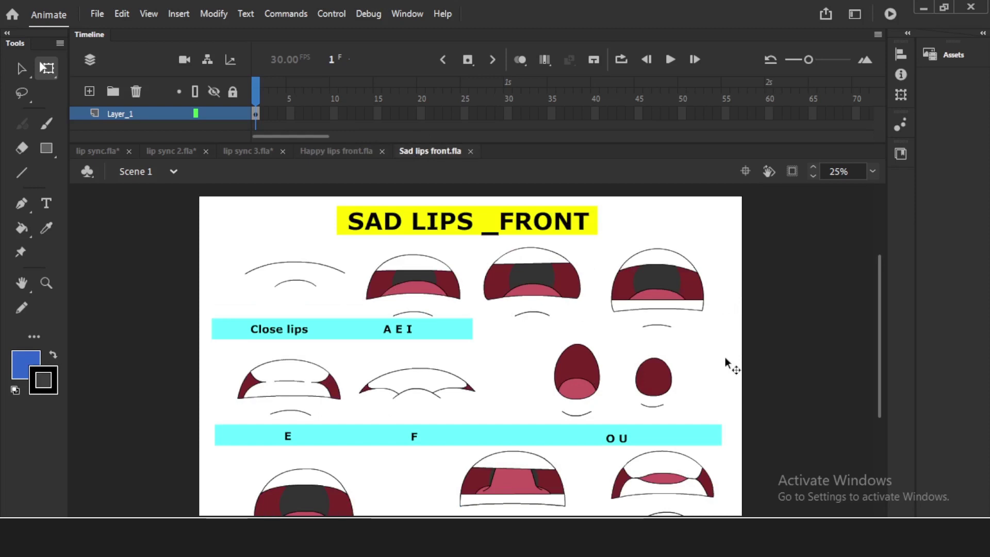
left_click(675, 304)
left_click(528, 279)
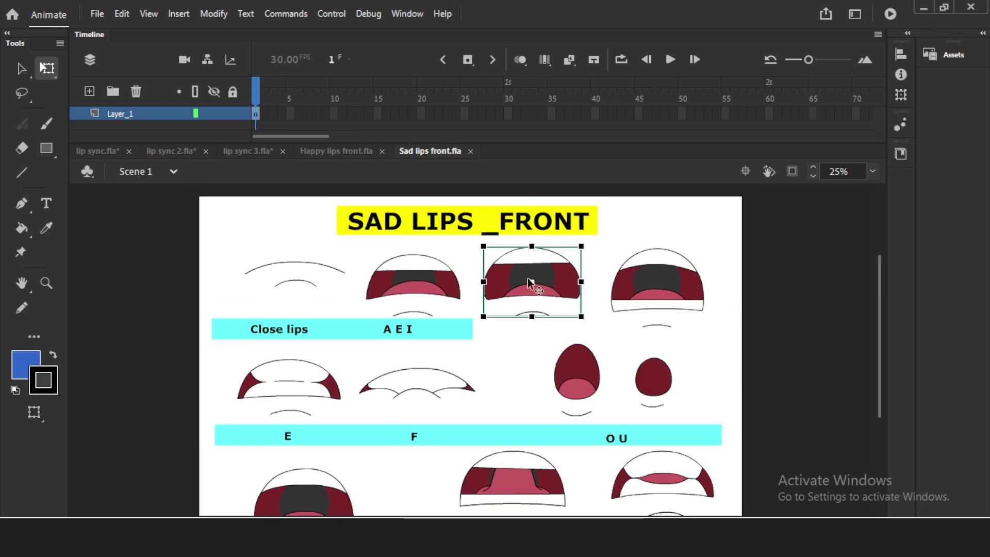
left_click(432, 285)
left_click(307, 280)
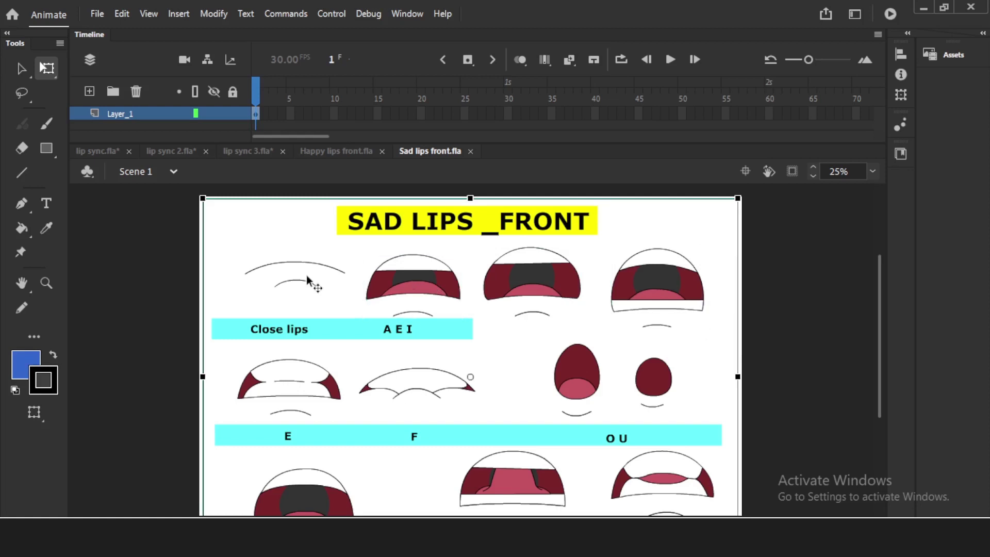
left_click(297, 376)
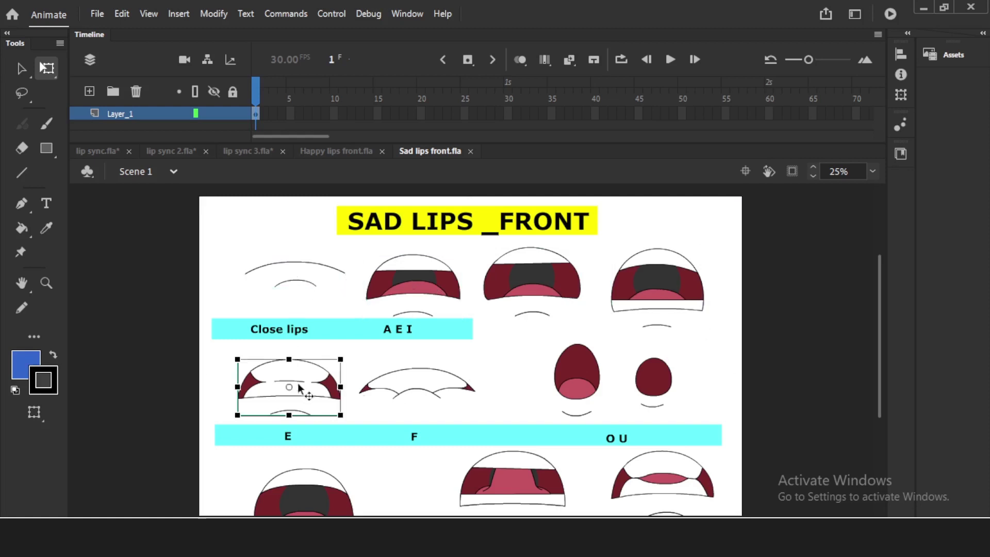
left_click(406, 393)
left_click(593, 392)
left_click(639, 386)
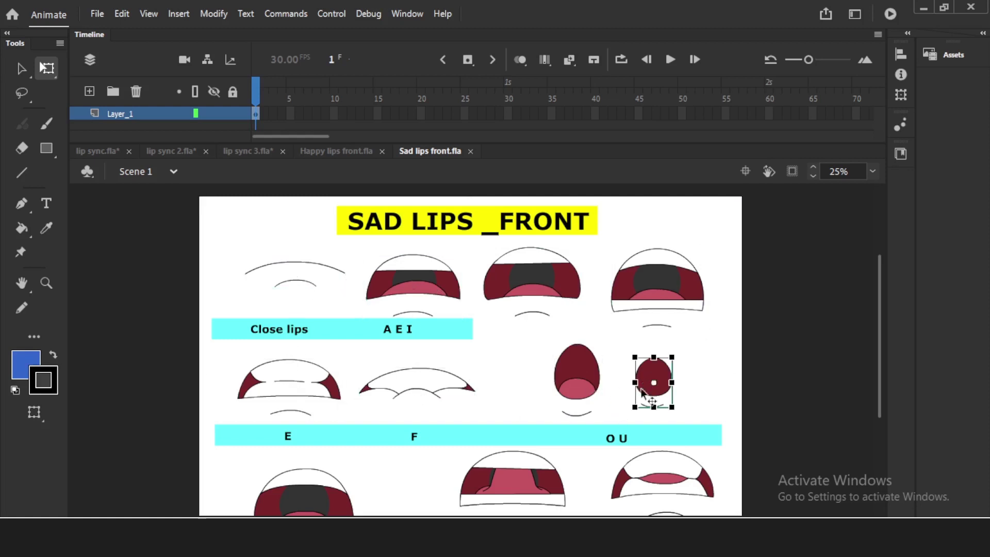
left_click(656, 480)
left_click(533, 483)
left_click(333, 489)
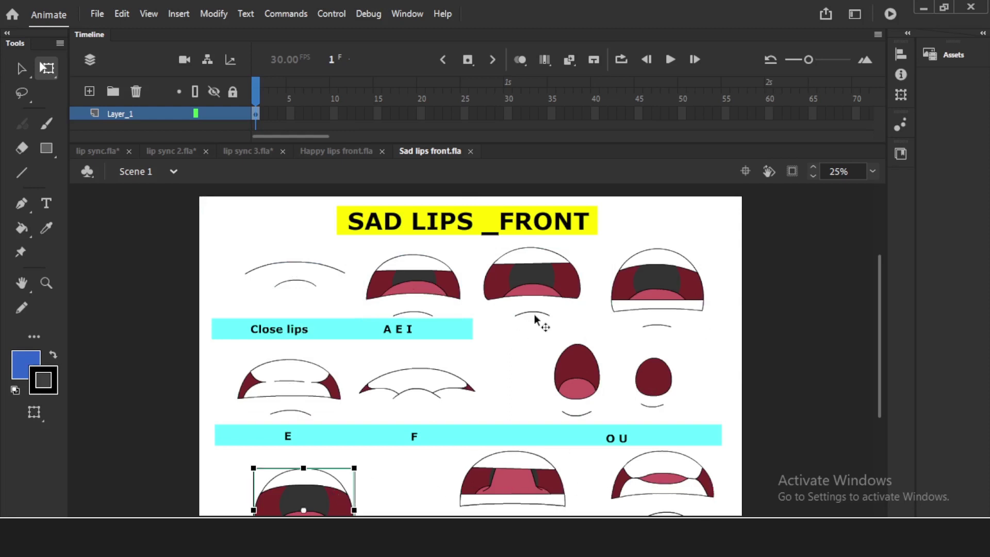
Step: Close the happy and sad lips files and examine the front and side heads in lip sync.fla
left_click(347, 157)
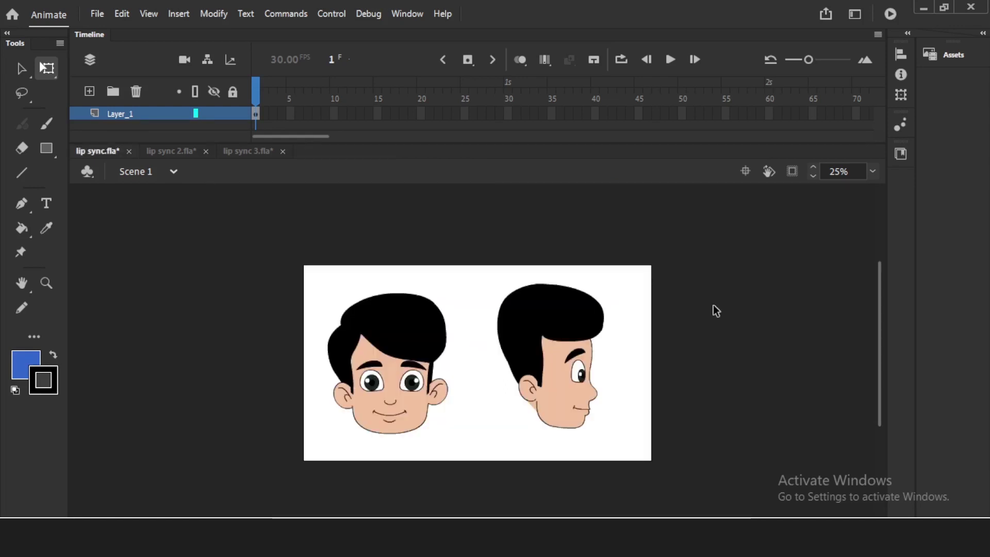
key("ctrl+equal")
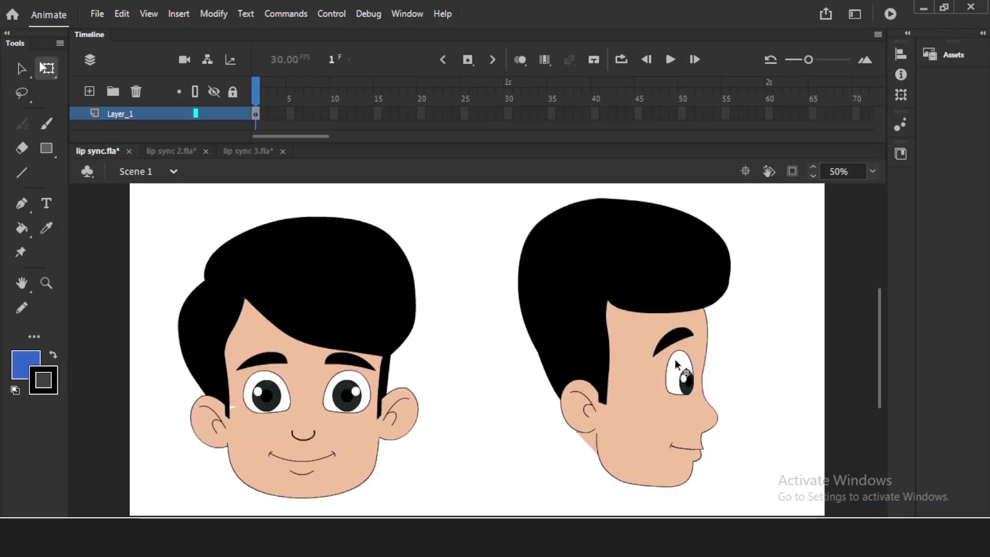
left_click_drag(483, 415, 553, 398)
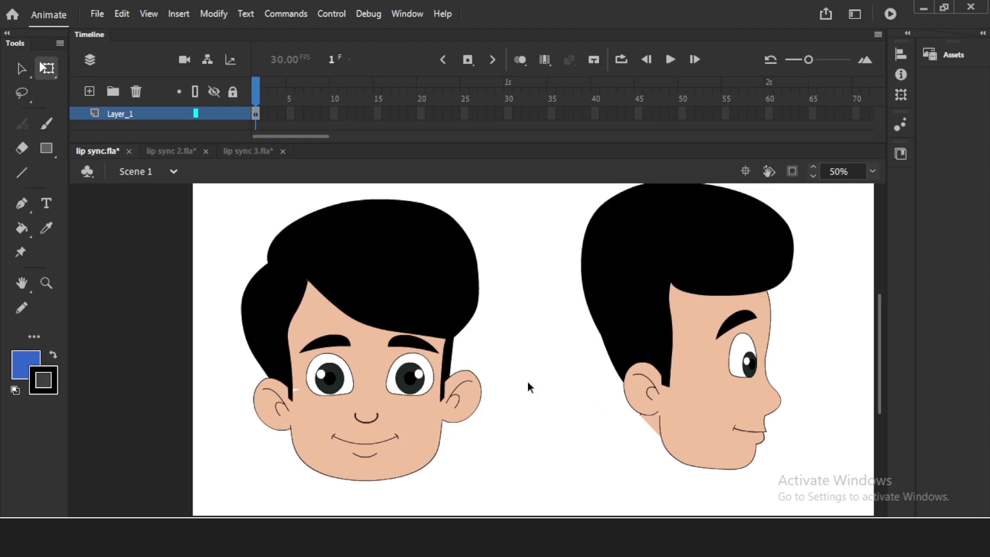
Step: Switch to the Voicemaker page in the browser and review the dialogue text and its text-to-speech options
left_click(437, 537)
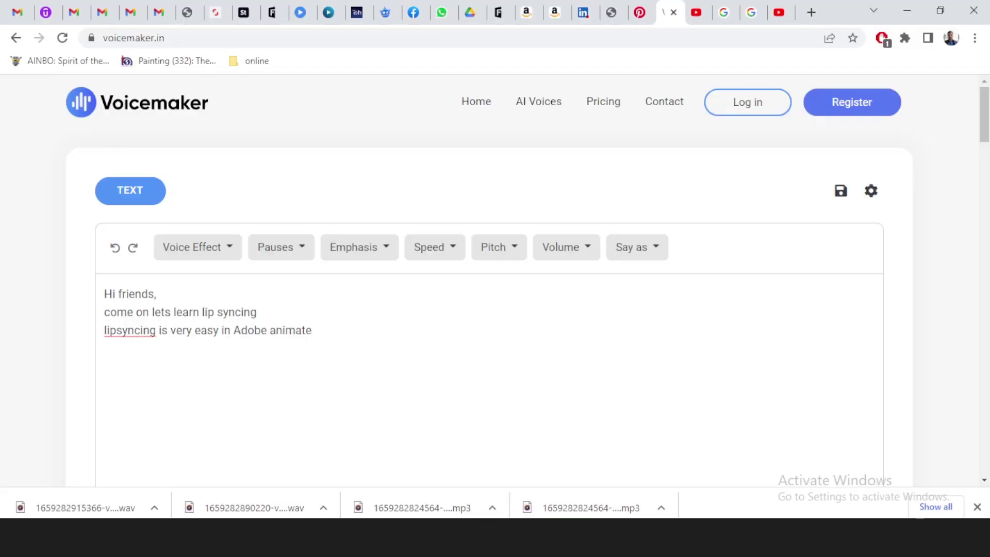
left_click_drag(412, 360, 102, 289)
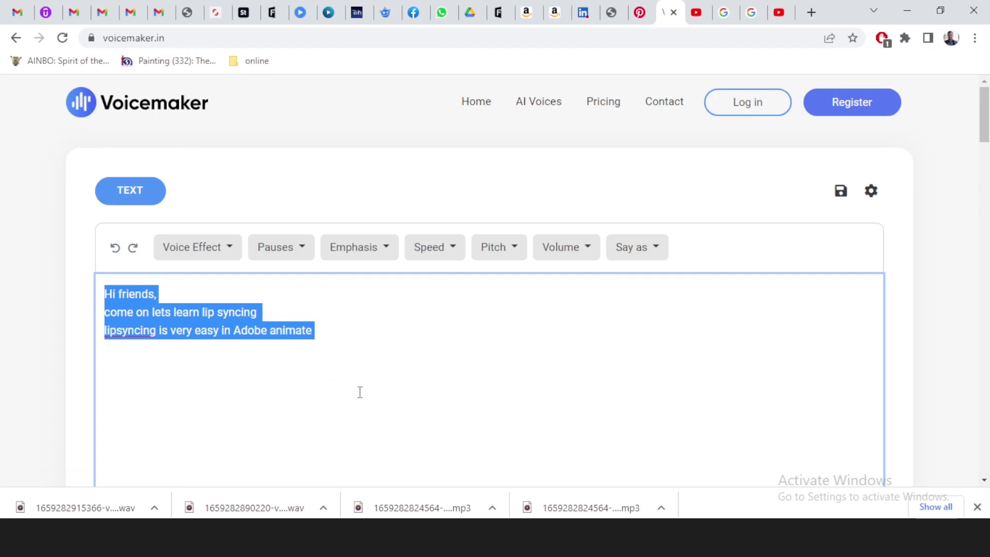
scroll(360, 391, "down", 7)
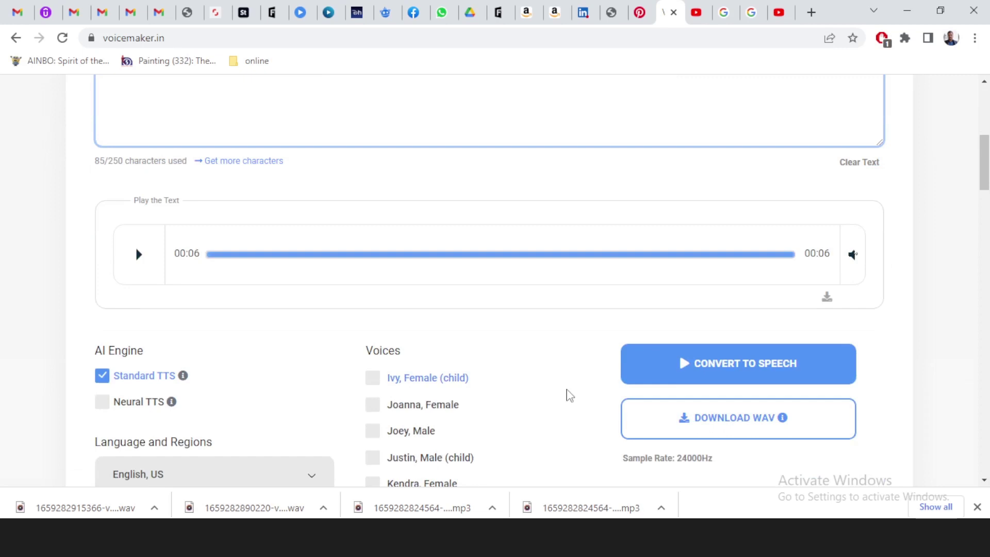
scroll(567, 396, "up", 4)
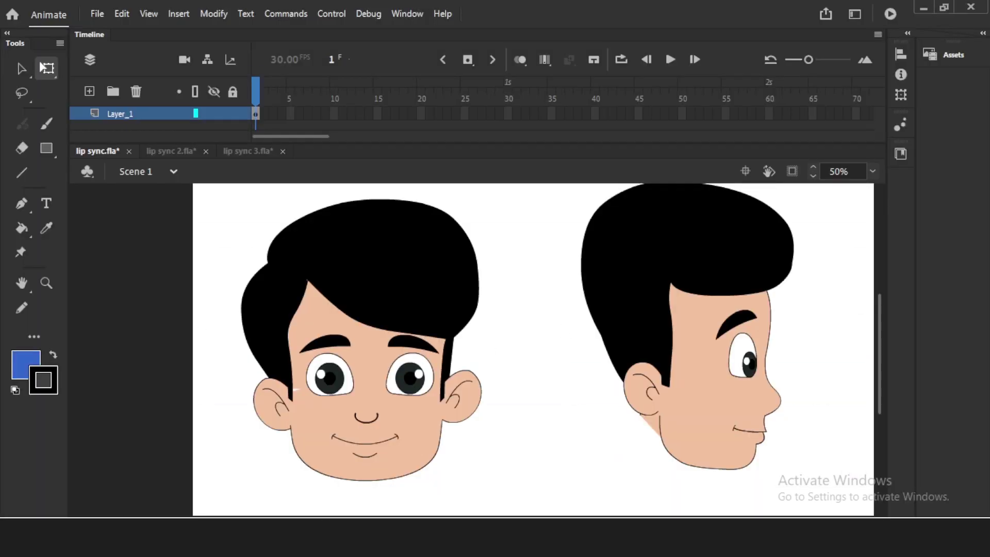
Step: Move the front head's jaw piece down away from the face, and undo the move
scroll(534, 389, "down", 2)
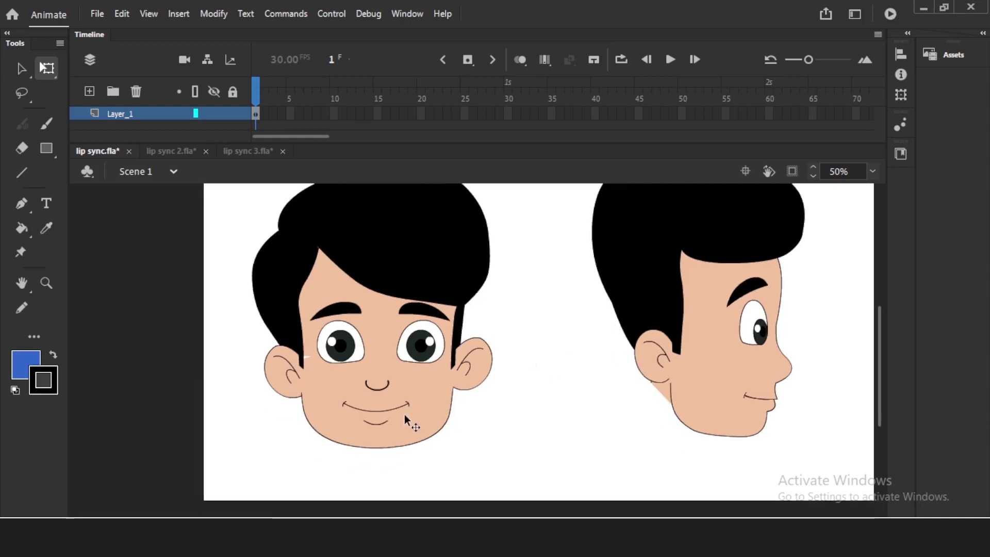
left_click_drag(404, 416, 426, 471)
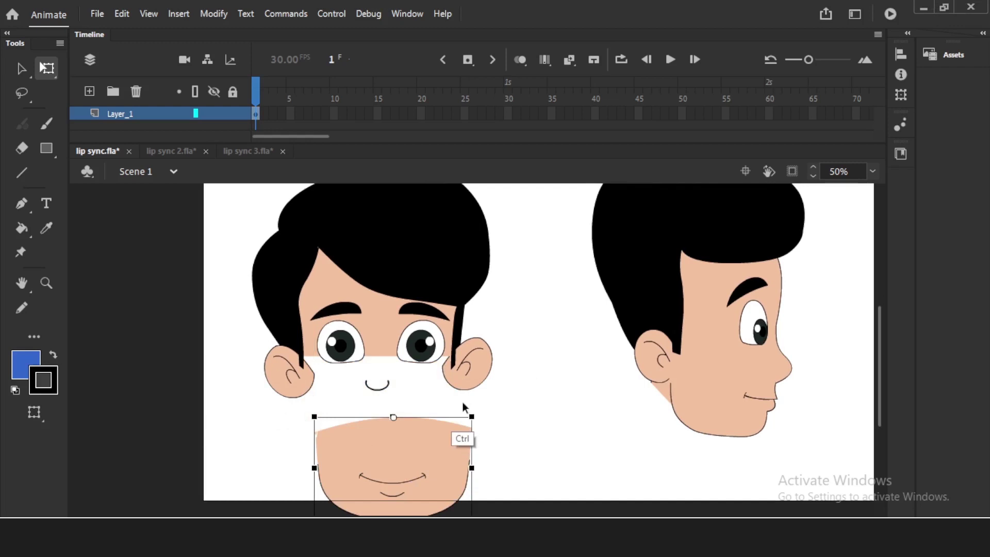
key("ctrl+z")
left_click(534, 417)
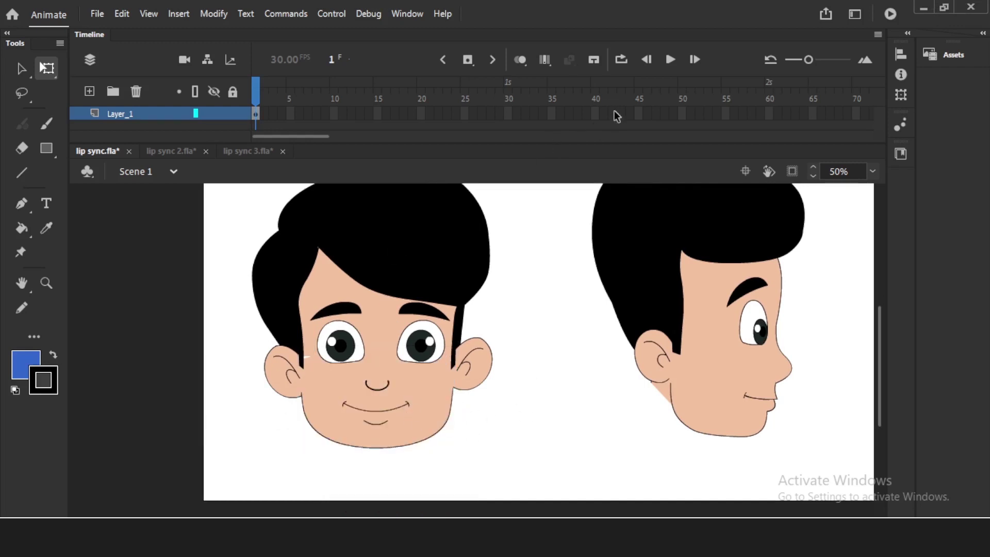
Step: Extend Layer_1 of lip sync.fla to frame 42 and scrub through its opening frames
key("F6")
left_click_drag(332, 103, 275, 98)
left_click(408, 428)
Step: Switch to lip sync 2.fla and extend the jaw's Layer_1 to frame 42
left_click(234, 153)
left_click(173, 155)
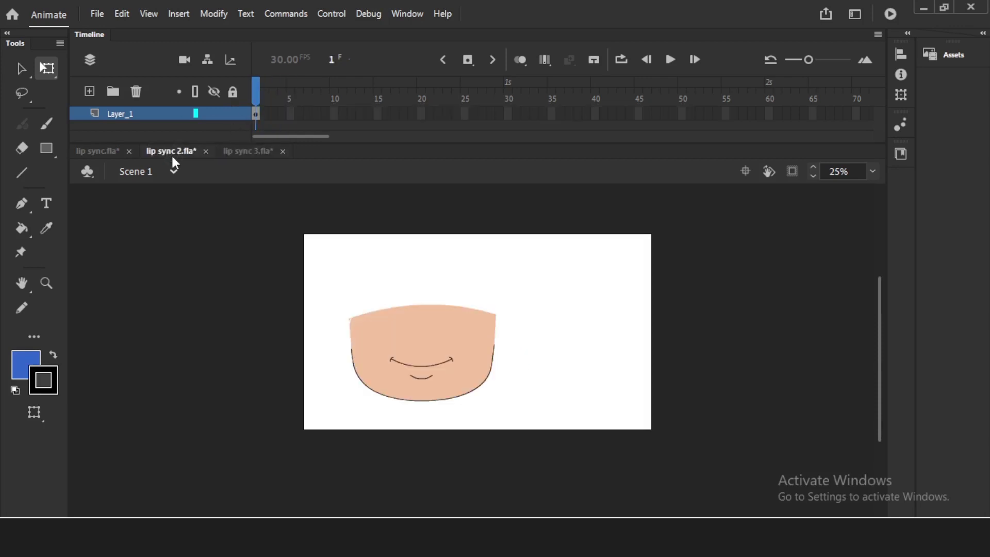
left_click(607, 114)
key("F5")
Step: Step back and forth through the frames of lip sync 2.fla to examine the jaw and mouth movement
left_click_drag(289, 99, 294, 101)
key("period")
key("period")
key("period")
key("period")
key("comma")
key("period")
key("period")
key("period")
key("period")
key("period")
key("period")
key("period")
key("period")
key("period")
key("period")
key("period")
key("period")
key("period")
key("period")
key("period")
key("comma")
key("comma")
key("comma")
key("comma")
key("comma")
key("comma")
key("comma")
key("comma")
key("comma")
key("comma")
key("comma")
key("comma")
key("comma")
key("comma")
key("comma")
key("comma")
key("comma")
key("comma")
key("period")
key("period")
key("period")
key("period")
key("period")
key("comma")
key("comma")
key("comma")
key("comma")
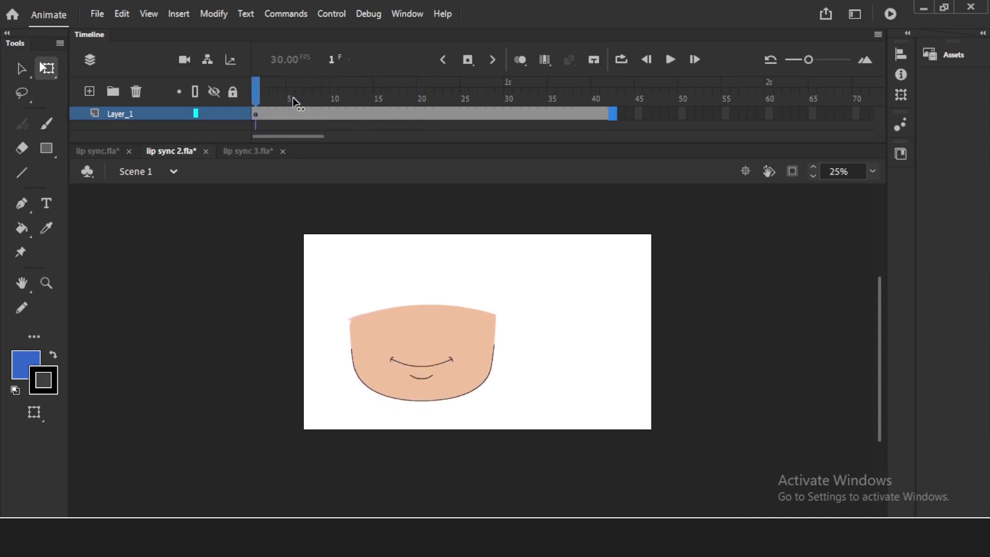
key("period")
key("period")
key("period")
key("period")
key("period")
key("period")
key("period")
key("period")
key("period")
key("period")
key("period")
key("period")
Step: Scrub through the mouth shapes in lip sync 3.fla, and return to lip sync.fla
left_click(248, 151)
mouse_move(302, 98)
left_mouse_down()
mouse_move(261, 98)
mouse_move(317, 97)
mouse_move(272, 98)
mouse_move(235, 144)
left_mouse_up()
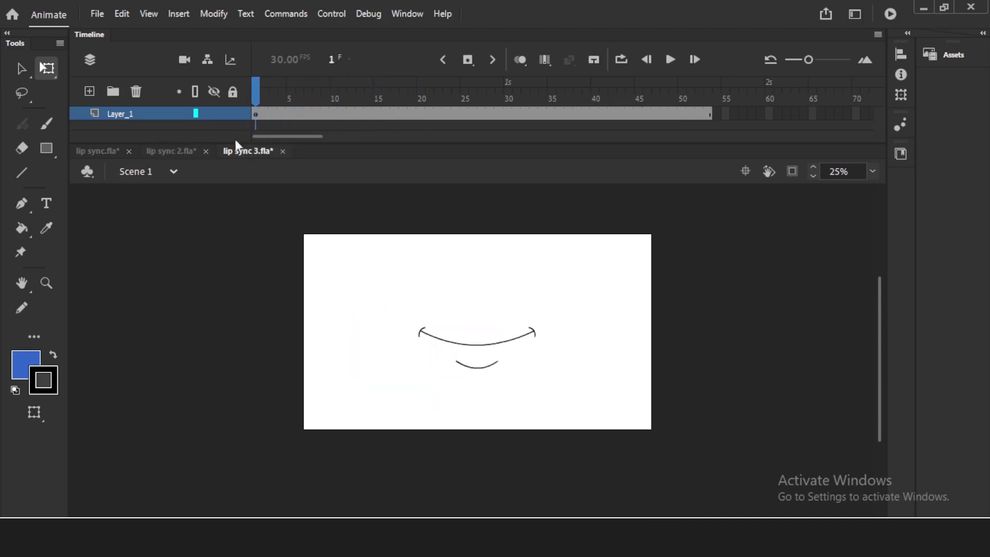
left_click(102, 154)
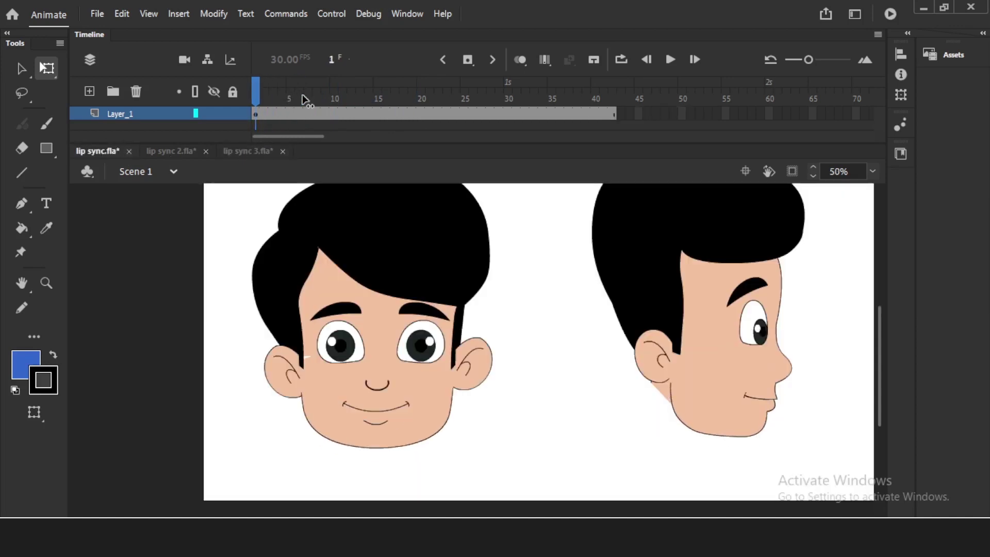
Step: Step and scrub through the frames of lip sync.fla to examine the mouth changes on both heads
key("period")
key("period")
key("period")
key("period")
key("period")
key("period")
key("period")
key("period")
key("comma")
key("comma")
key("comma")
key("comma")
key("comma")
key("comma")
key("comma")
key("comma")
key("period")
key("period")
key("period")
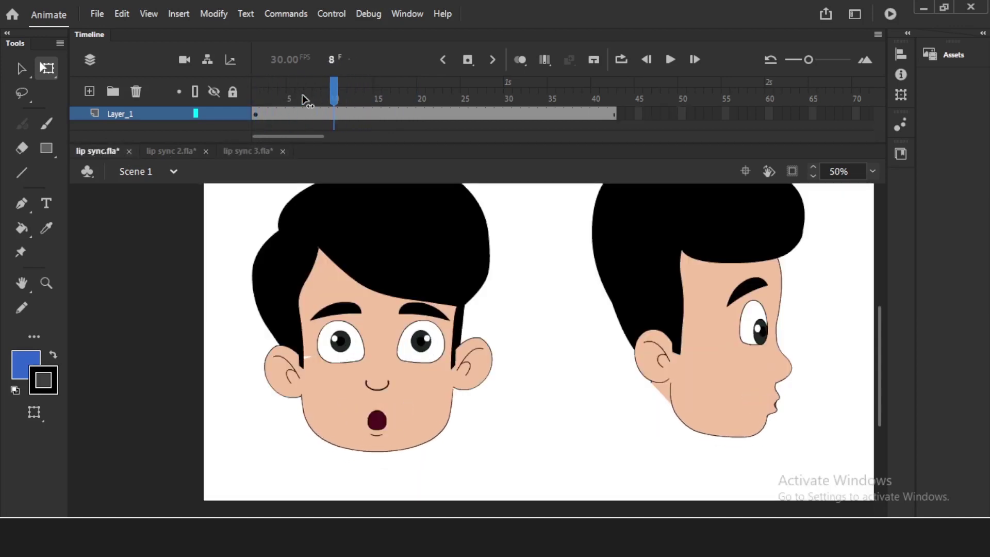
left_click_drag(304, 99, 364, 144)
scroll(745, 349, "right", 3)
key("comma")
key("comma")
key("comma")
key("comma")
key("comma")
key("comma")
key("comma")
key("comma")
key("comma")
key("comma")
key("comma")
key("comma")
key("period")
key("period")
key("period")
key("period")
key("period")
key("period")
left_click(342, 98)
key("period")
key("period")
key("period")
key("period")
left_click_drag(343, 99, 255, 135)
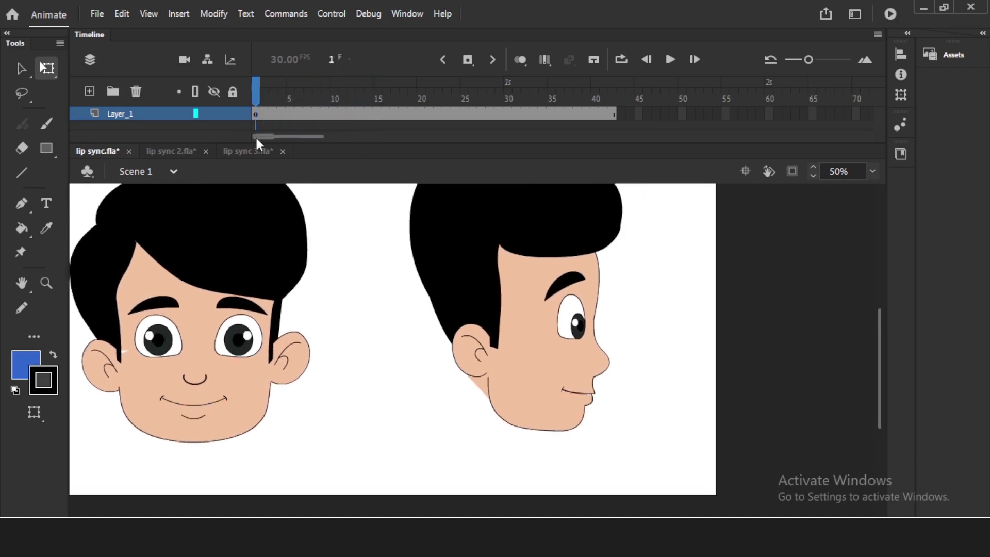
Step: Pull the front head's jaw, hair, both eyes and one ear apart to expose its separate pieces
scroll(354, 304, "left", 3)
scroll(353, 304, "up", 1)
left_click(444, 433)
left_click_drag(447, 431, 570, 467)
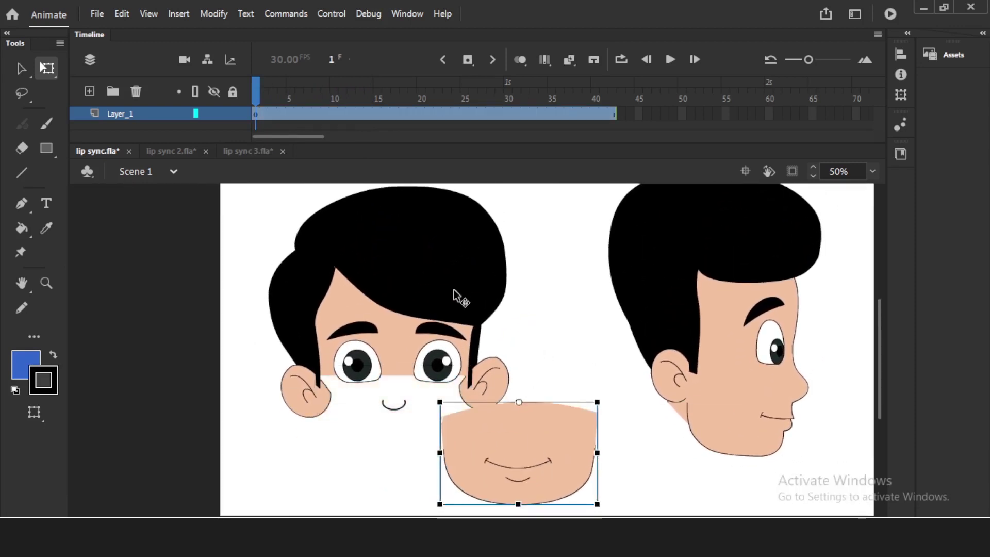
left_click_drag(454, 294, 523, 194)
left_click_drag(361, 364, 222, 326)
left_click_drag(438, 364, 486, 280)
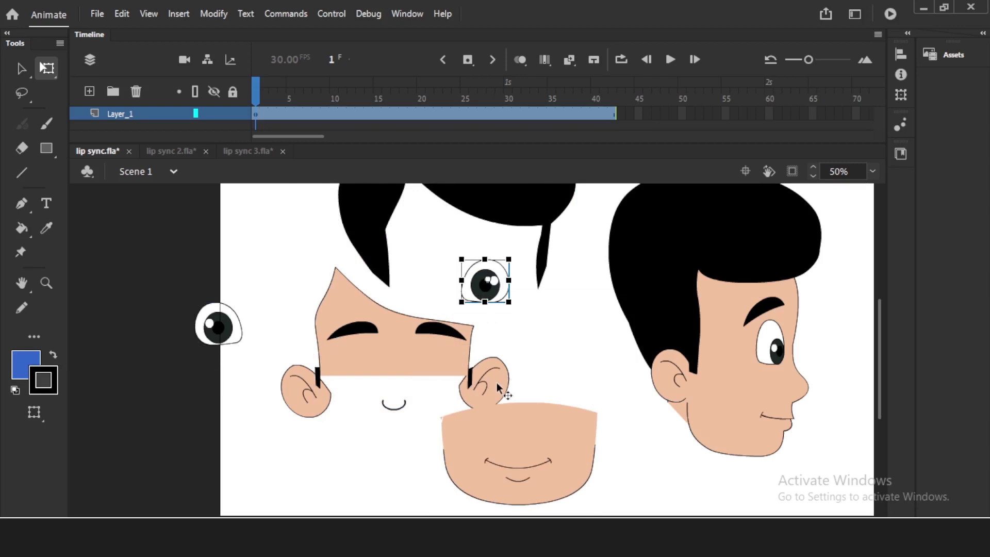
left_click_drag(497, 388, 540, 337)
left_click_drag(324, 402, 257, 402)
Step: Undo all the moves of the front head's pieces and deselect the jaw
key("ctrl+z")
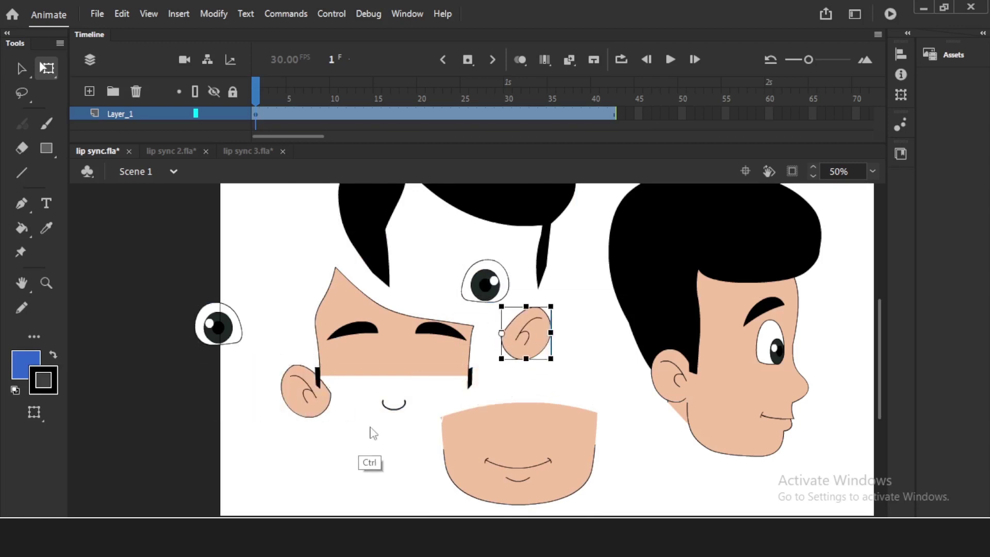
key("ctrl+z")
key("ctrl+z")
key("ctrl+z")
key("ctrl+z")
key("ctrl+z")
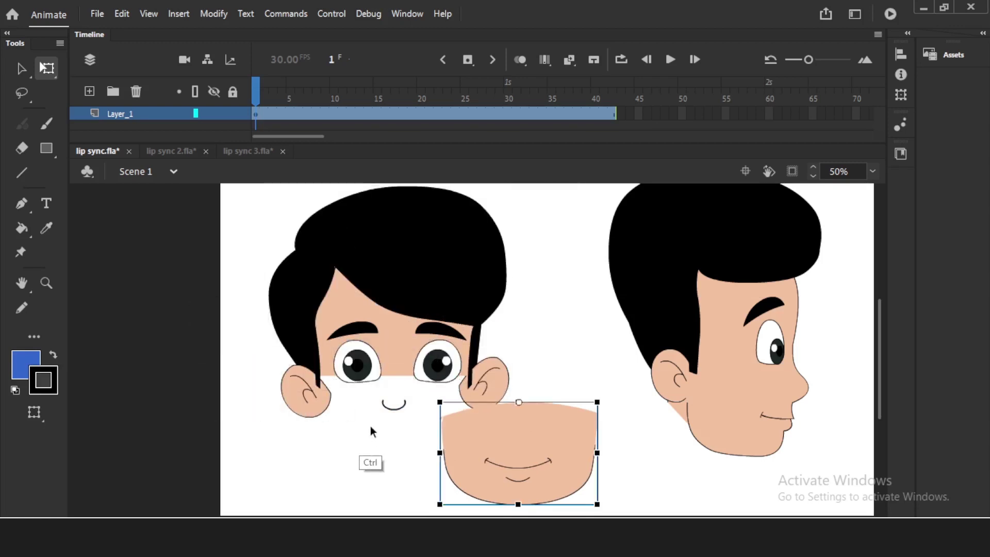
key("ctrl+z")
left_click(546, 335)
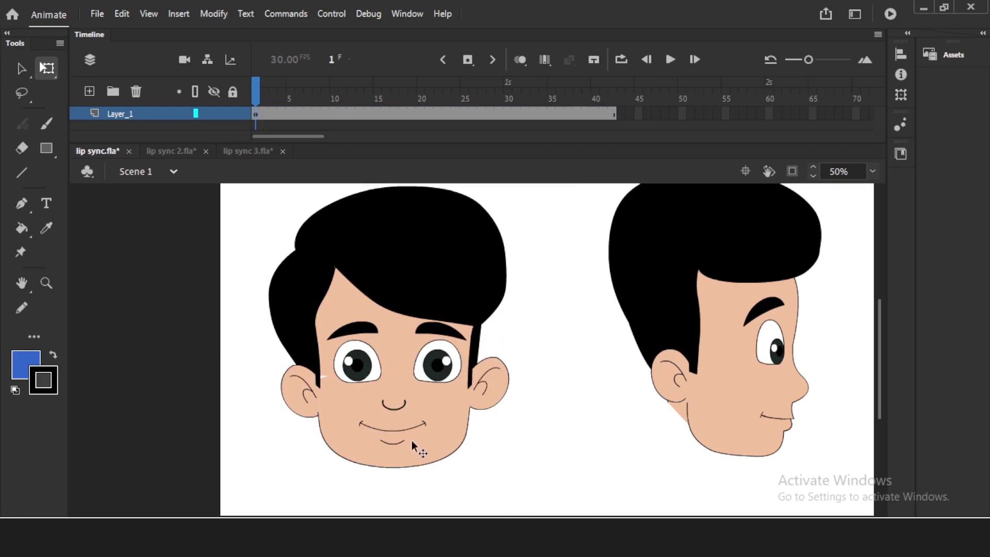
Step: Open the front head's Front_Jaw symbol for editing and enlarge the timeline to show both of its layers
double_click(412, 440)
left_click(415, 441)
left_click(283, 102)
left_click_drag(282, 102, 299, 103)
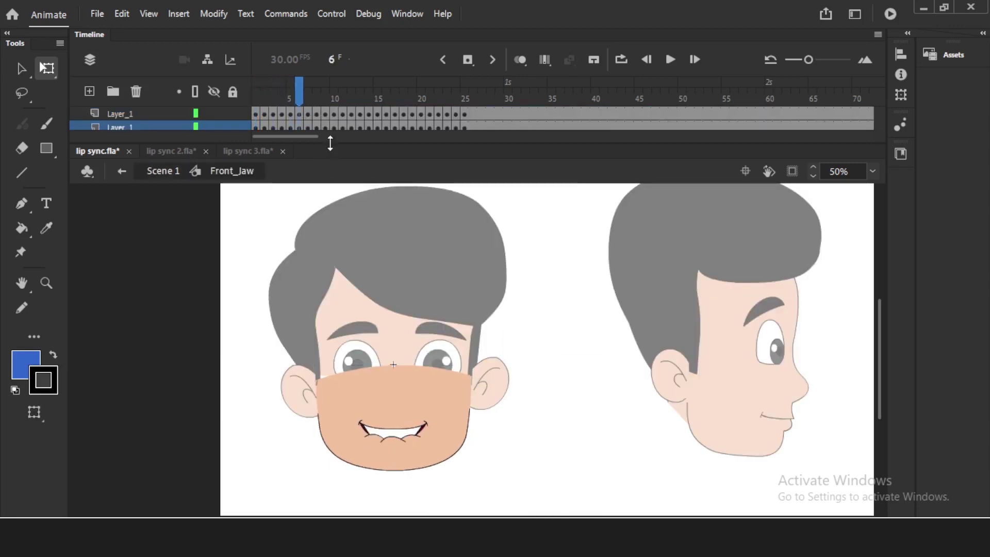
left_click_drag(330, 143, 330, 164)
key("ctrl+z")
key("ctrl+z")
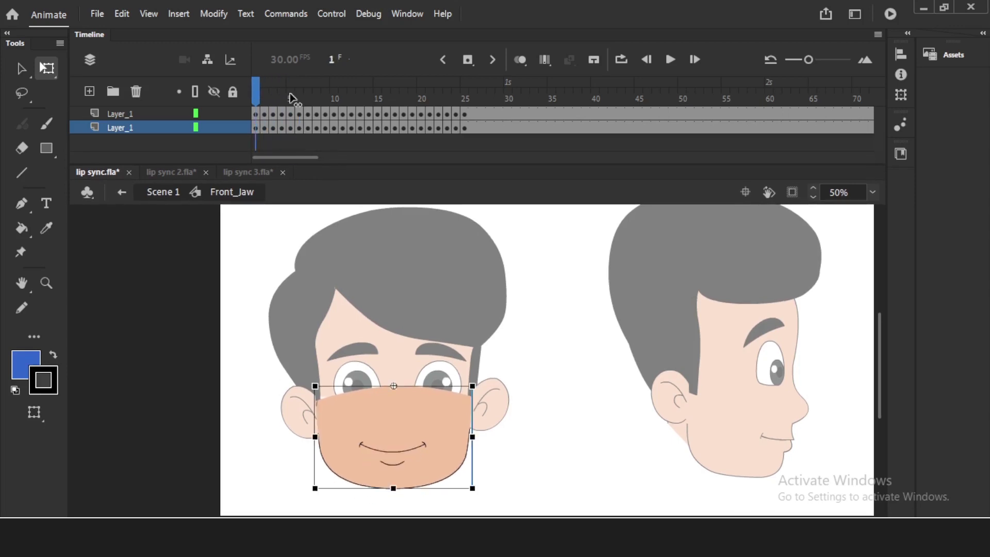
Step: Step back and forth through the Front_Jaw frames and play them to examine the mouth shapes
key("period")
key("period")
key("period")
key("period")
key("period")
key("period")
key("period")
key("period")
key("period")
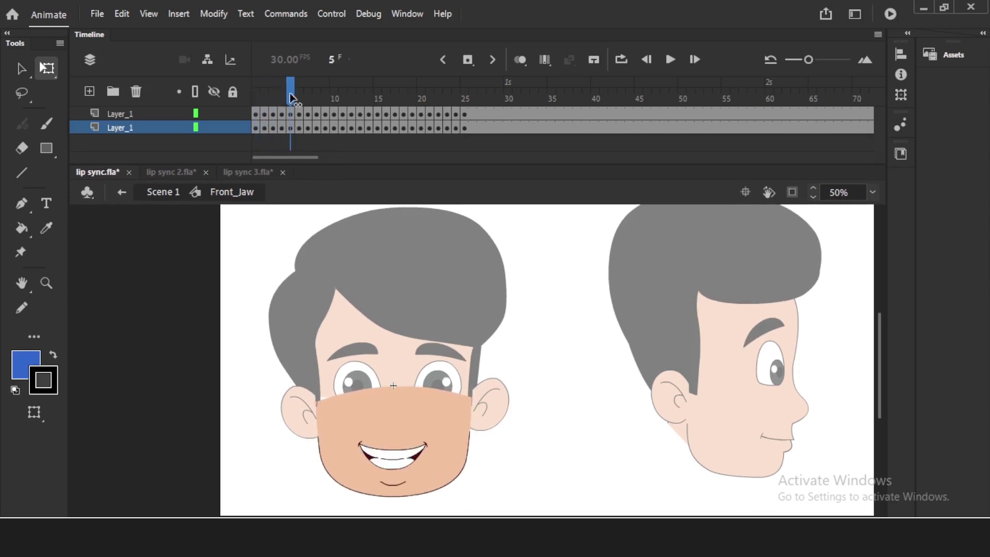
key("comma")
key("comma")
key("comma")
key("comma")
key("comma")
key("comma")
key("comma")
key("comma")
key("comma")
key("period")
key("period")
key("period")
key("period")
key("period")
key("period")
key("period")
key("period")
key("period")
key("period")
key("period")
key("period")
key("period")
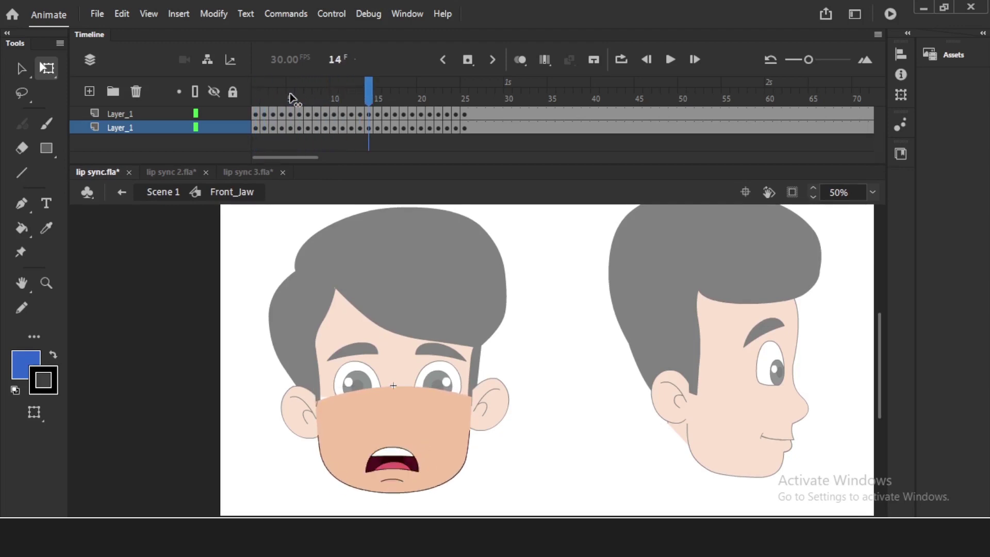
key("period")
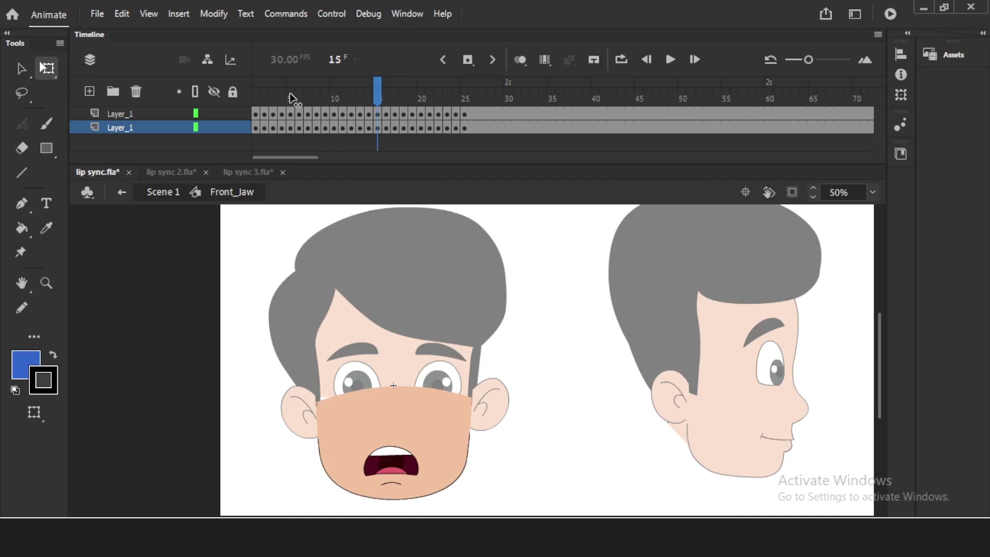
key("comma")
key("comma")
key("comma")
key("comma")
key("comma")
key("comma")
key("comma")
key("comma")
key("comma")
key("comma")
key("comma")
key("comma")
key("comma")
key("comma")
key("period")
key("period")
key("period")
key("period")
key("period")
key("period")
key("period")
key("period")
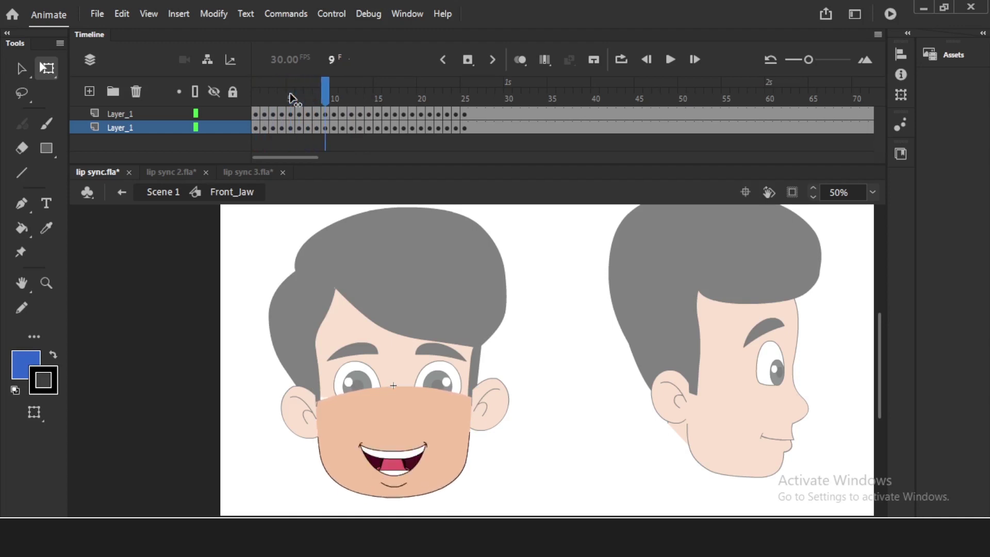
key("comma")
key("comma")
key("comma")
key("comma")
key("comma")
key("comma")
key("comma")
key("comma")
key("period")
key("period")
key("period")
key("period")
key("period")
key("period")
key("comma")
key("comma")
key("comma")
key("comma")
key("comma")
key("comma")
left_click_drag(288, 97, 264, 99)
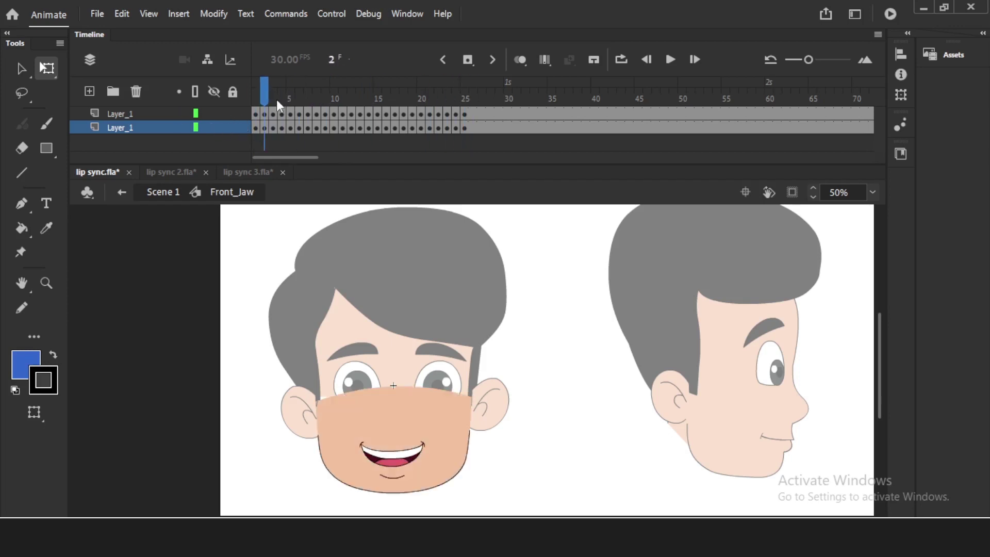
key("comma")
key("Return")
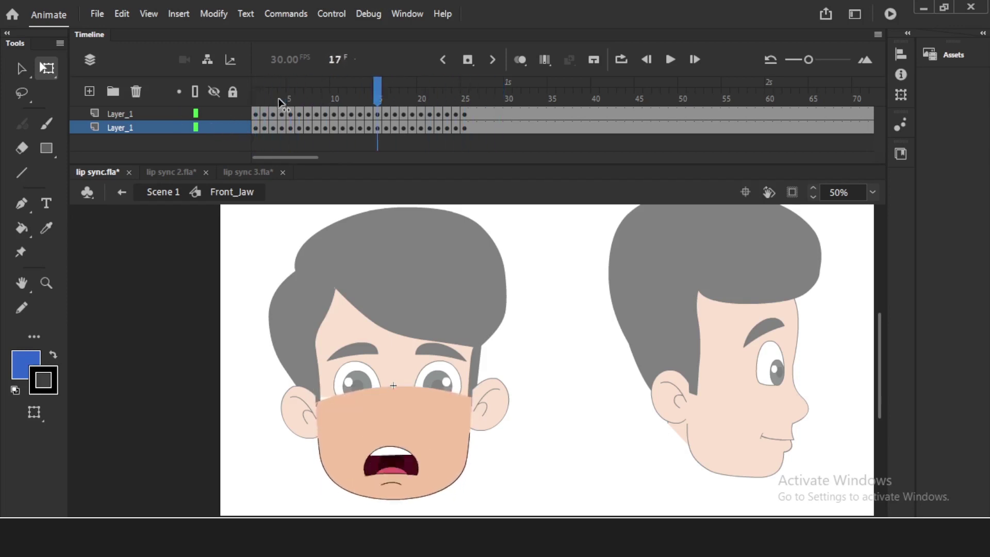
Step: Go to the first frame, return to Scene 1 and deselect the jaw
left_click(256, 127)
left_click(163, 192)
left_click(172, 193)
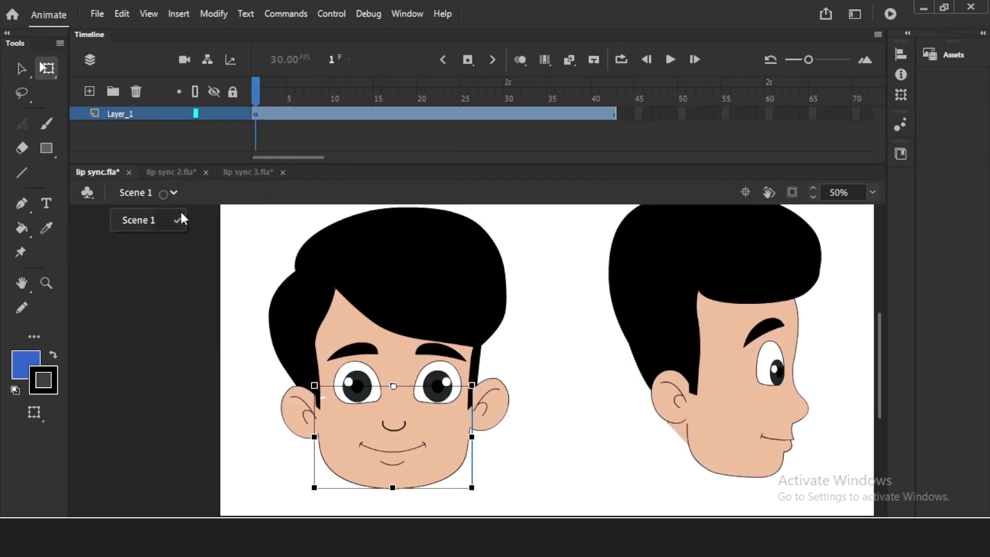
left_click(546, 333)
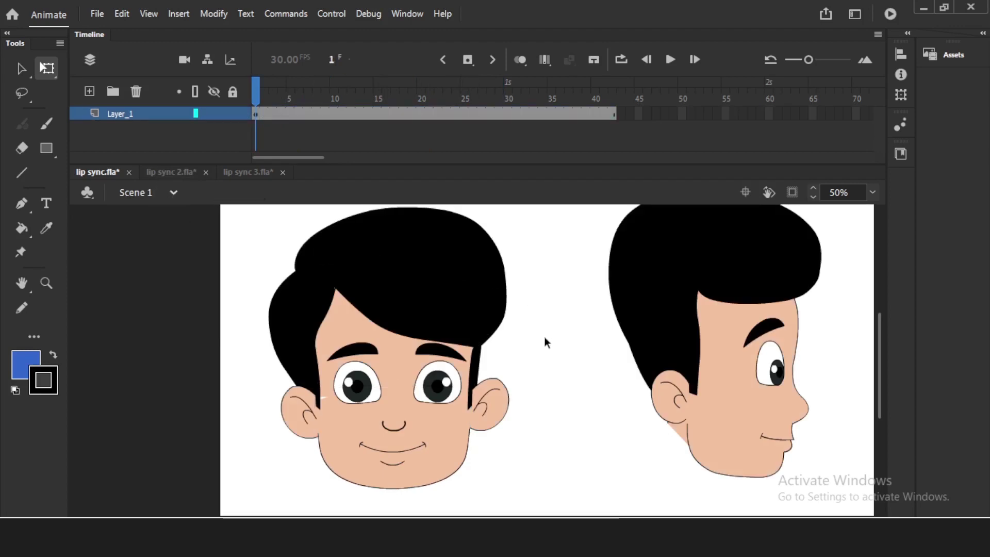
Step: Switch to lip sync 2.fla and open its Front_Jaw symbol for editing
left_click(171, 173)
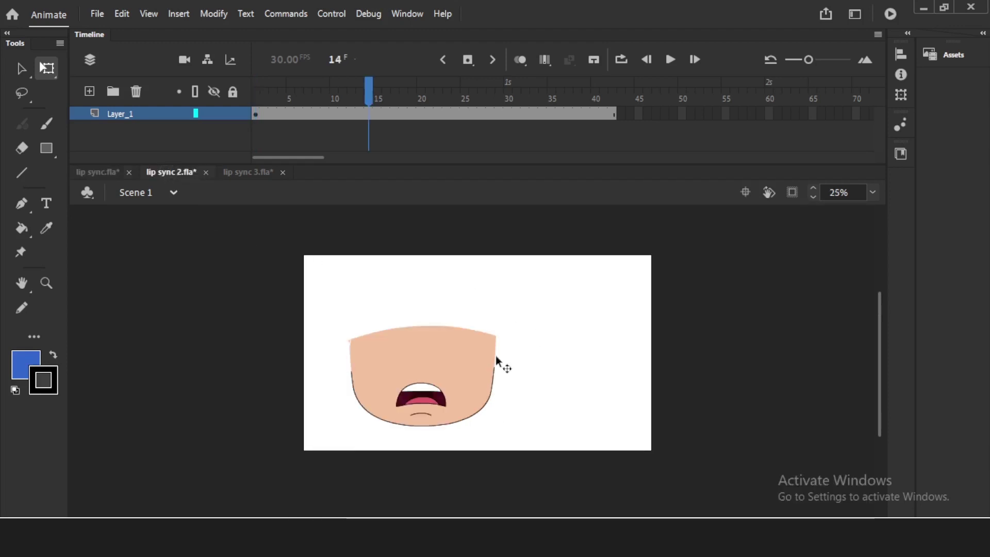
left_click(454, 370)
double_click(446, 370)
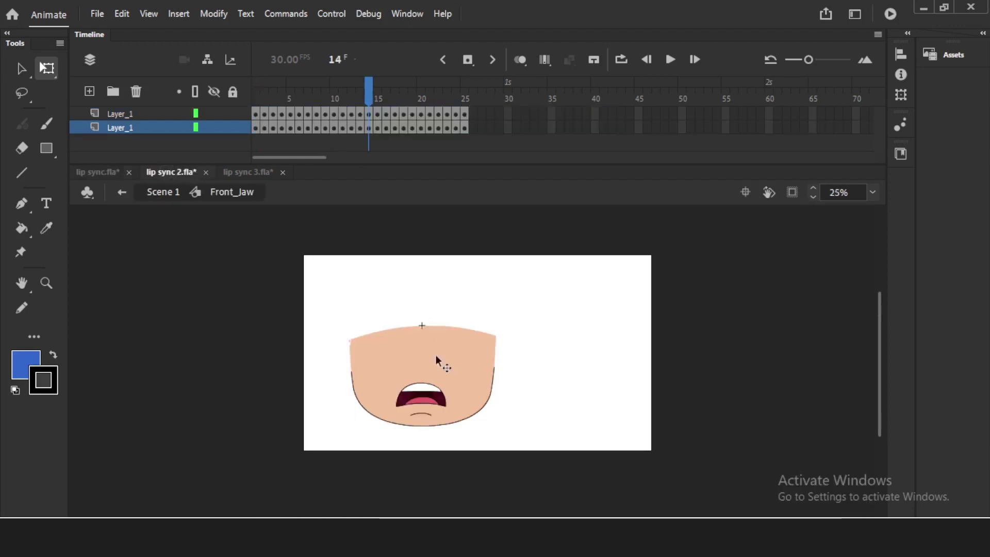
Step: Step through and play the Front_Jaw frames of lip sync 2.fla to examine the jaw and mouth shapes
mouse_move(287, 99)
left_mouse_down()
mouse_move(257, 99)
mouse_move(290, 98)
left_mouse_up()
key("period")
key("period")
key("period")
key("period")
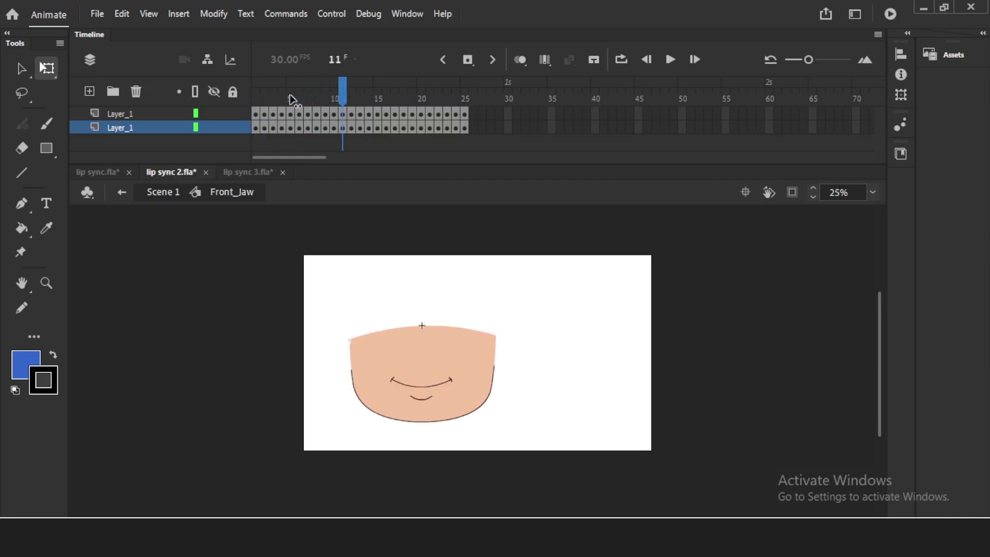
key("period")
key("period")
key("period")
key("period")
key("period")
key("period")
key("period")
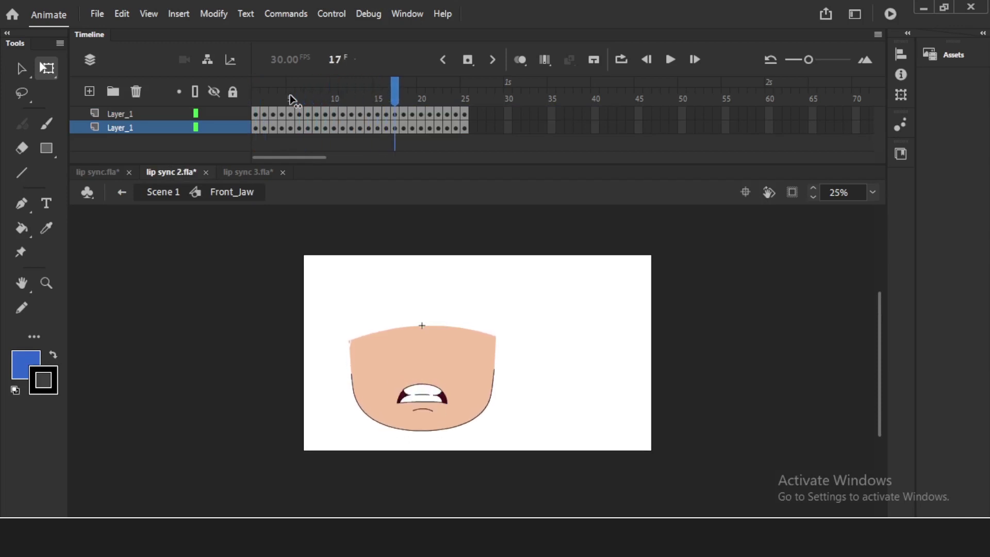
key("Return")
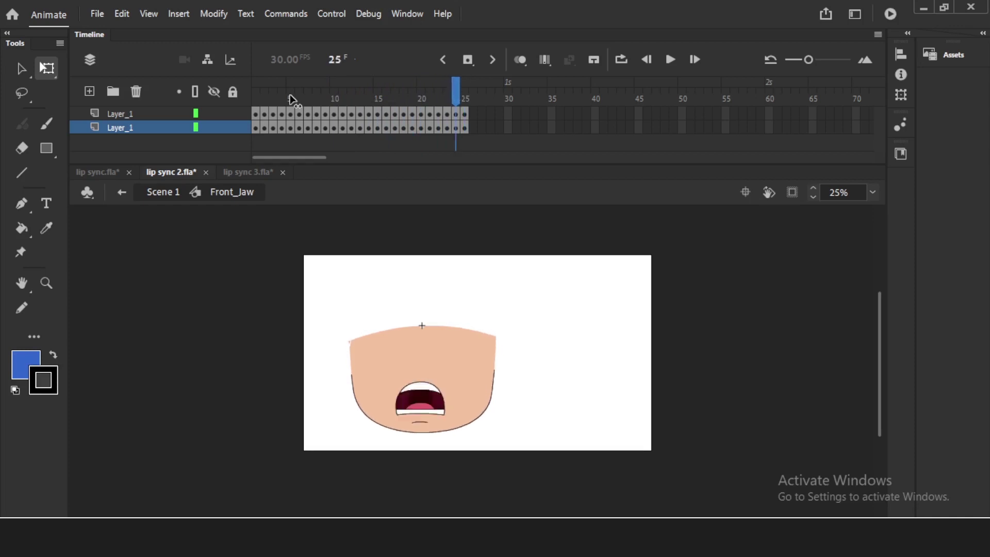
Step: Leave the jaw symbol and select the whole mouth at frame 1 of lip sync 3.fla
left_click(164, 192)
left_click(220, 341)
left_click(239, 173)
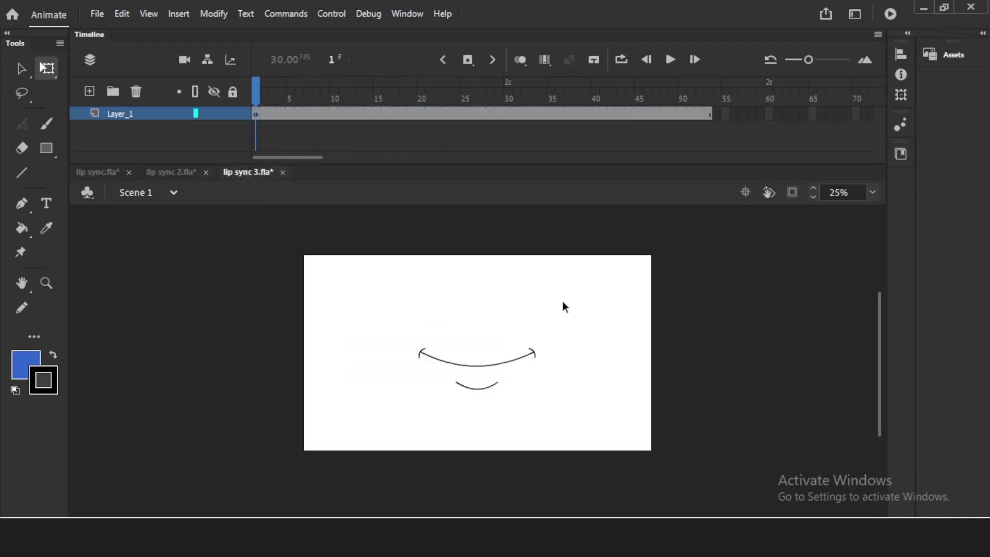
left_click(282, 106)
left_click_drag(283, 106, 113, 183)
left_click_drag(545, 428, 416, 271)
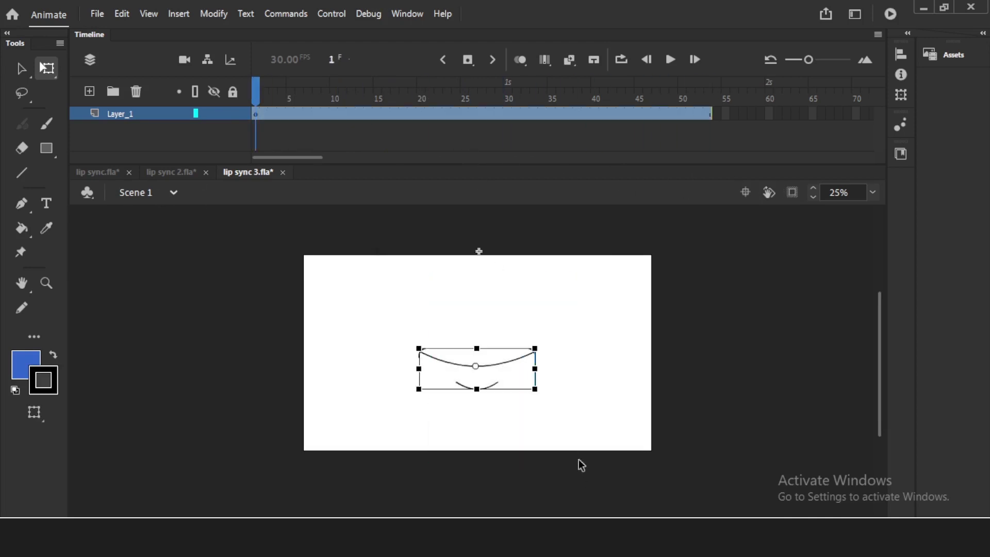
Step: Open the mouth's Front_Jaw symbol in lip sync 3.fla and step through and play its frames to examine the mouth shapes
double_click(491, 365)
key("period")
key("period")
key("period")
key("period")
key("period")
key("period")
key("period")
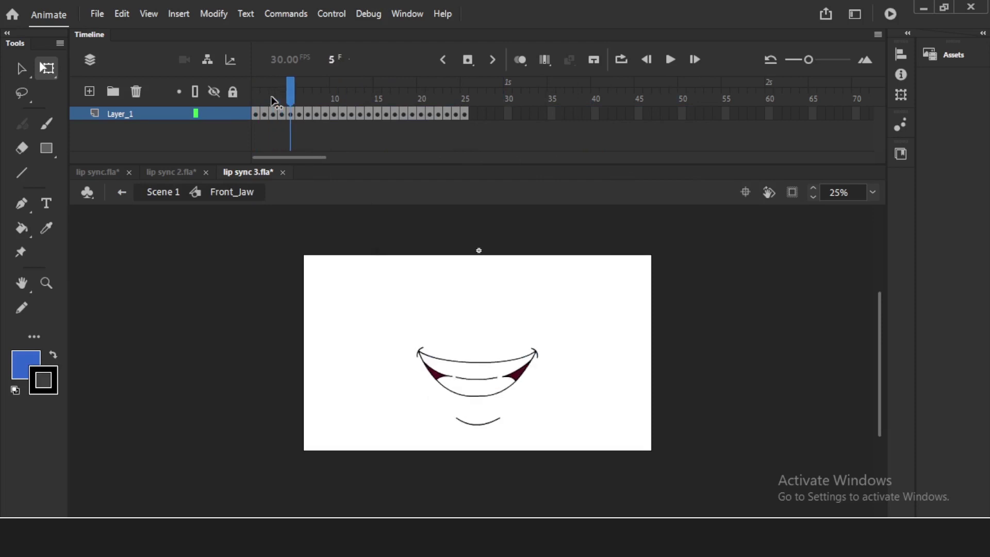
key("period")
key("period")
key("period")
key("period")
key("period")
key("period")
key("period")
key("period")
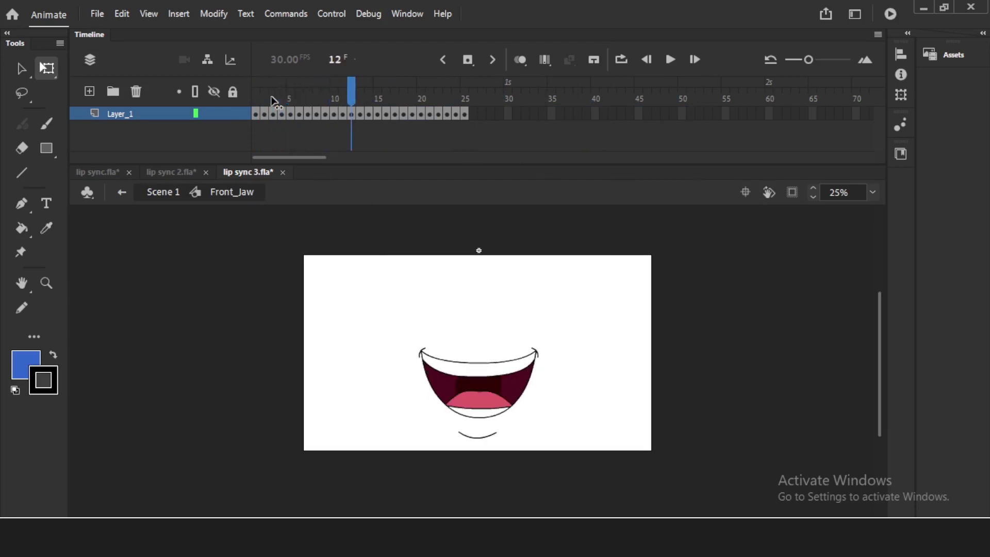
key("comma")
key("period")
key("period")
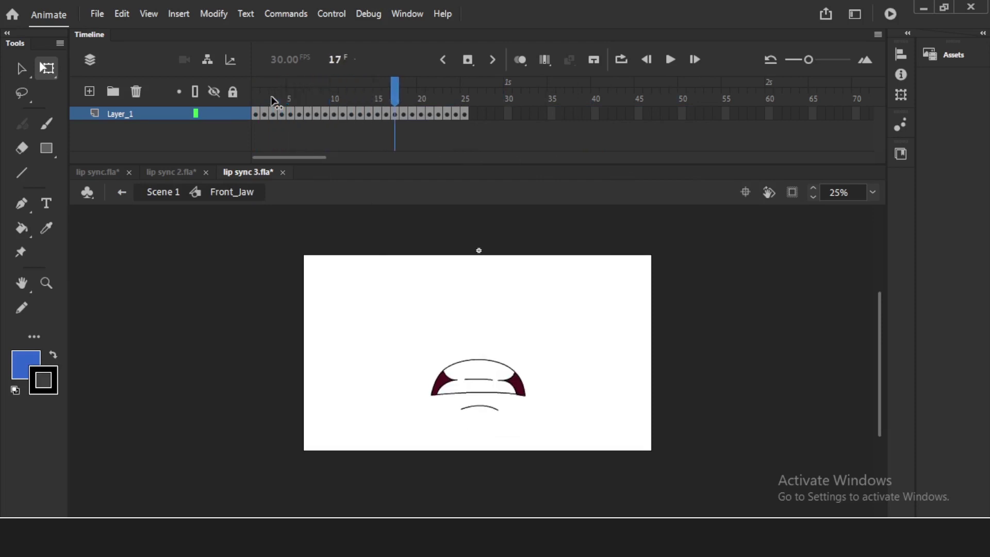
key("Return")
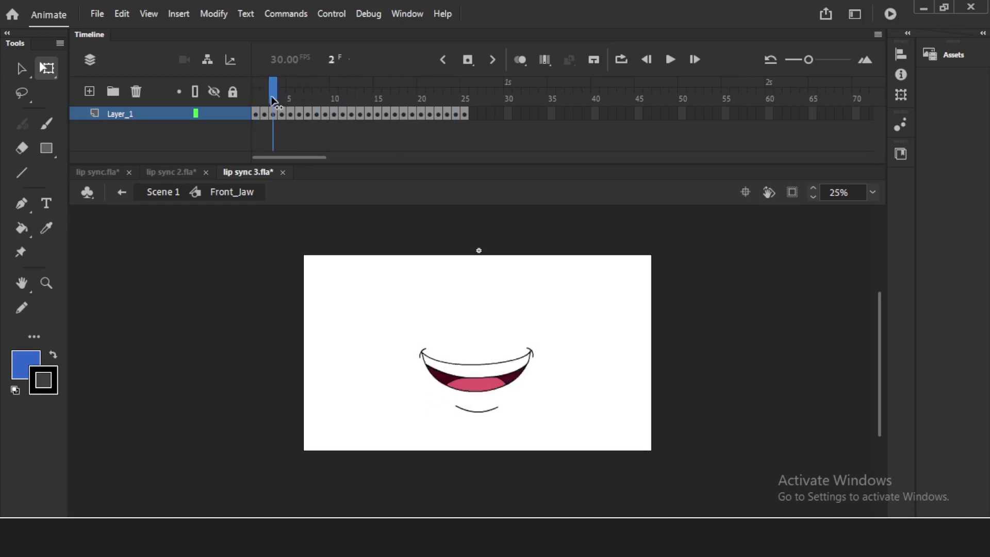
key("Return")
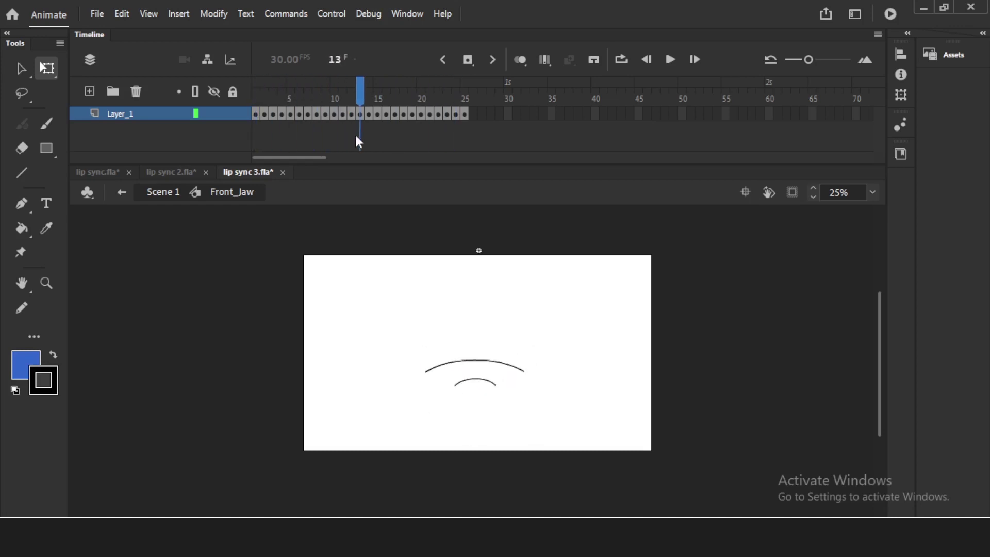
Step: Return to Scene 1 and preview the Front_Jaw symbol in the library of lip sync 3.fla
left_click(182, 192)
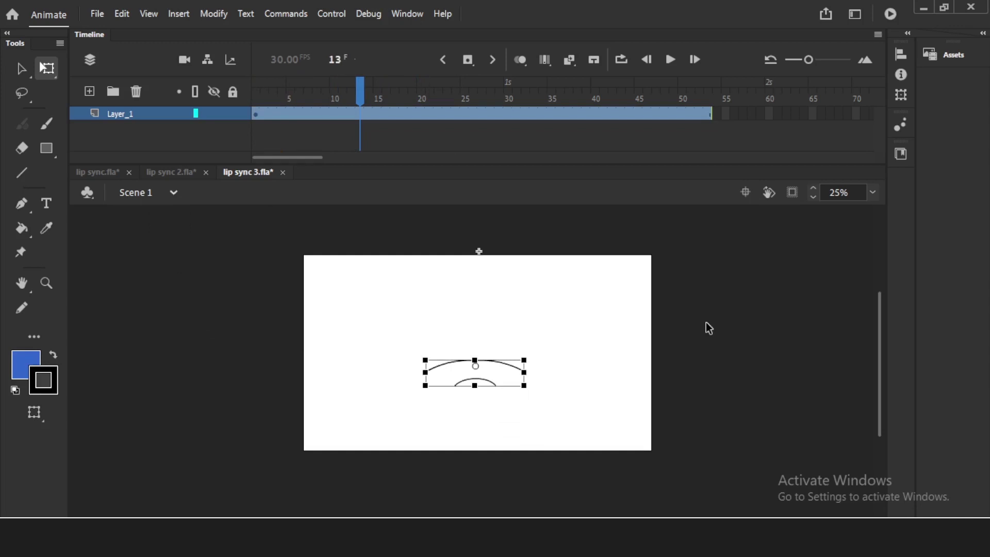
left_click(410, 14)
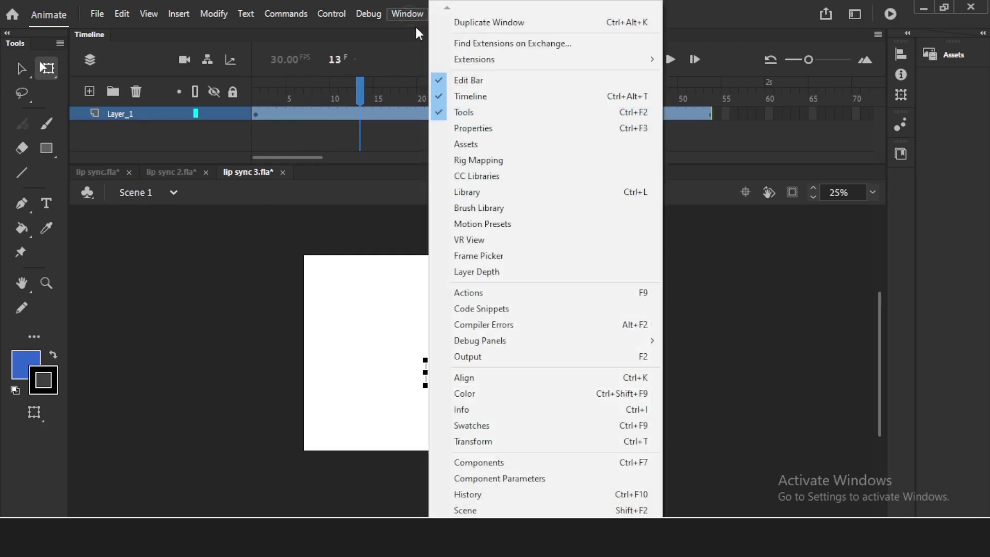
left_click(484, 194)
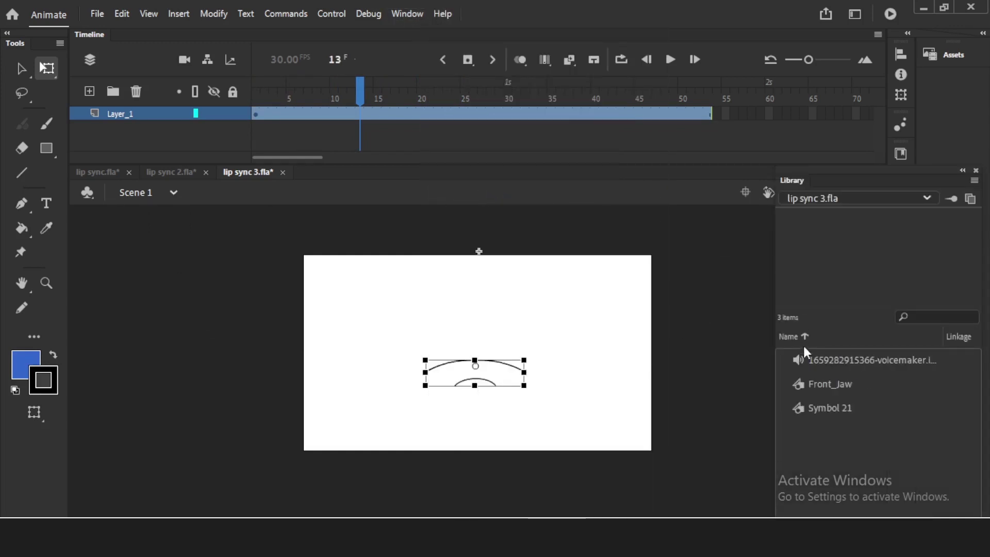
left_click(817, 386)
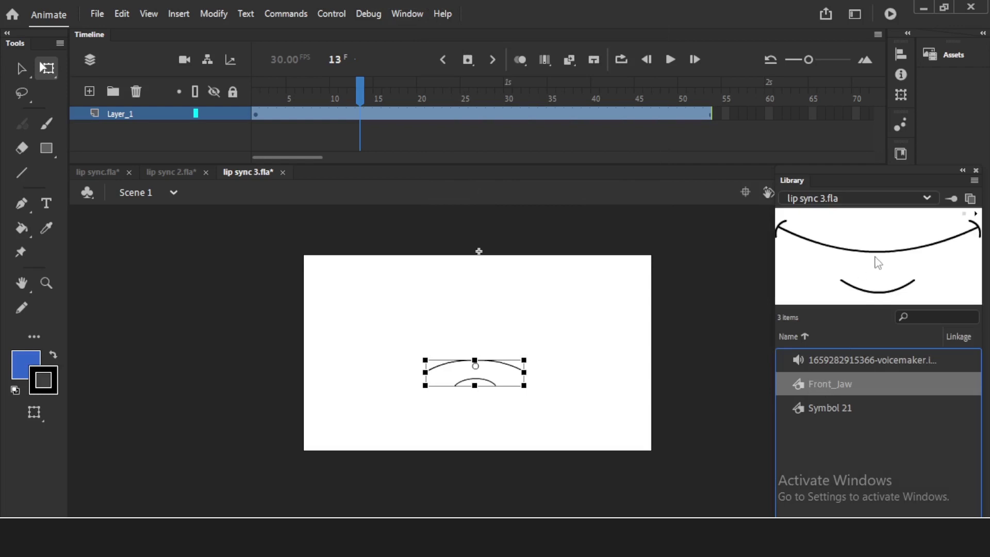
left_click(975, 214)
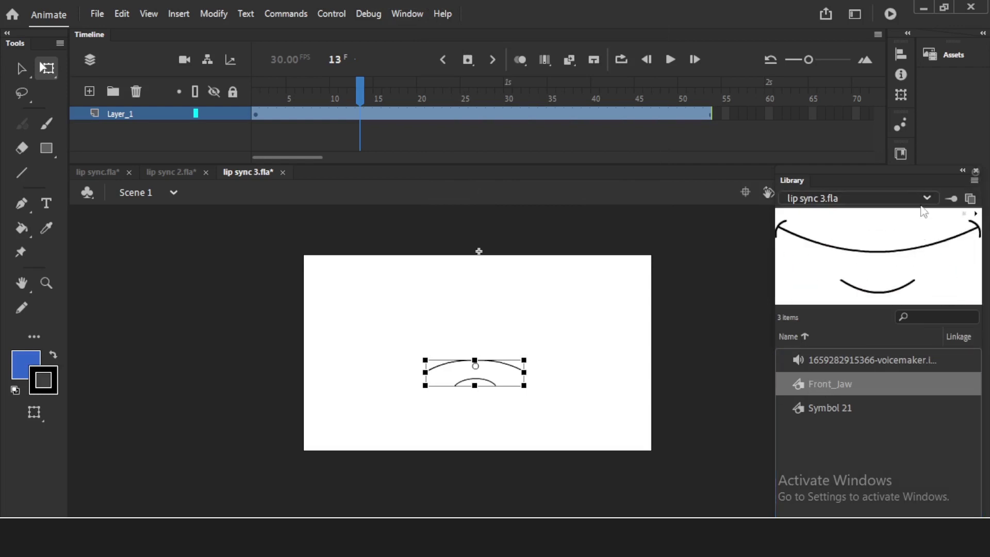
left_click(976, 170)
Step: Move the playhead back to frame 1 and select the whole mouth on the stage
left_click(635, 305)
left_click_drag(306, 101, 230, 145)
left_click_drag(384, 314, 698, 437)
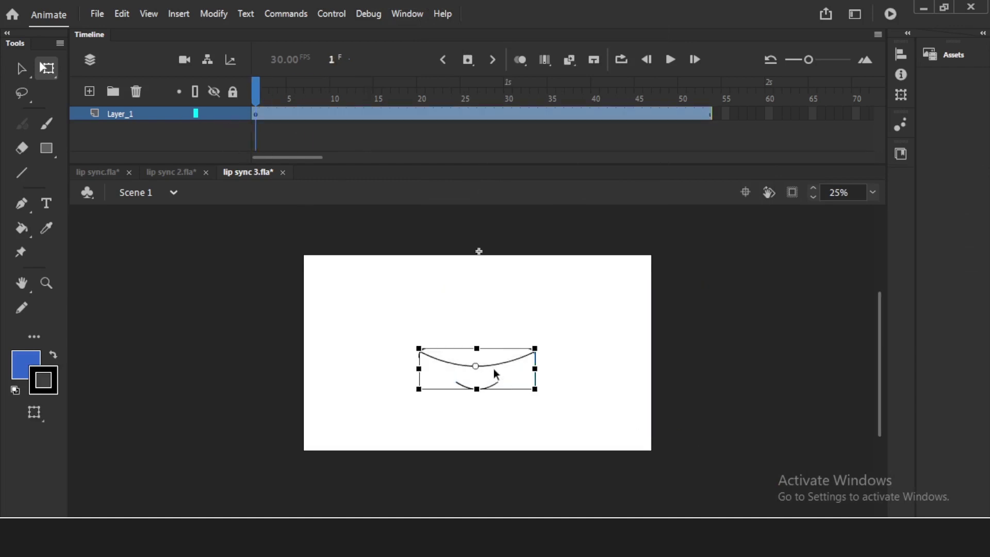
Step: Open the mouth's Front_Jaw symbol and examine the mouth shapes on its first twelve frames
double_click(496, 377)
left_click_drag(281, 93, 255, 116)
left_click(256, 115)
left_click(262, 118)
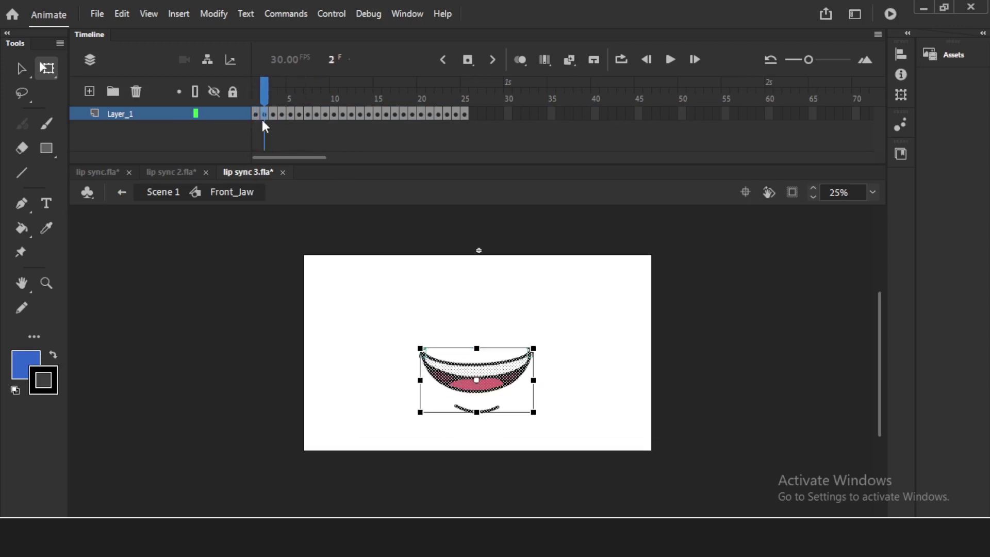
left_click(273, 115)
left_click(290, 114)
left_click(299, 114)
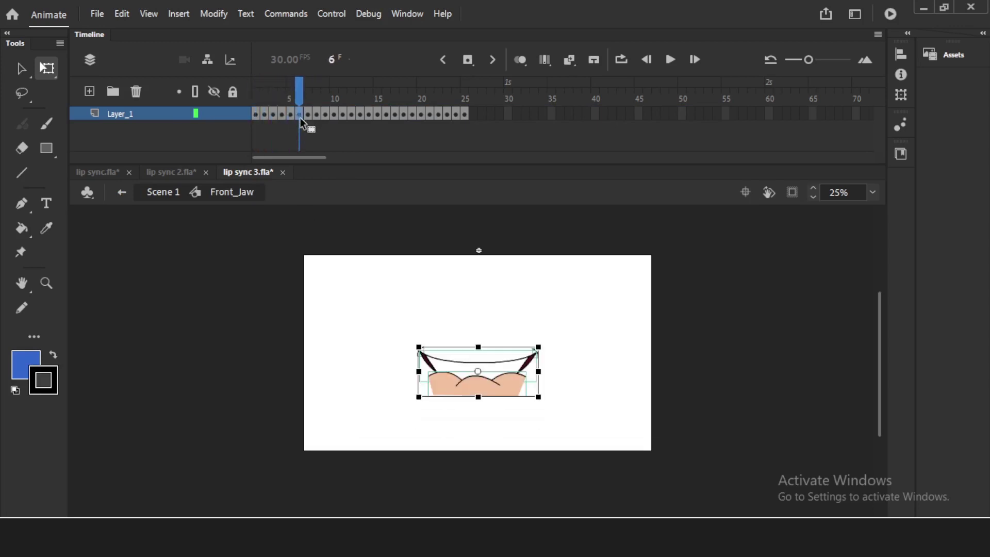
left_click(314, 115)
left_click(324, 115)
left_click(333, 116)
left_click(351, 115)
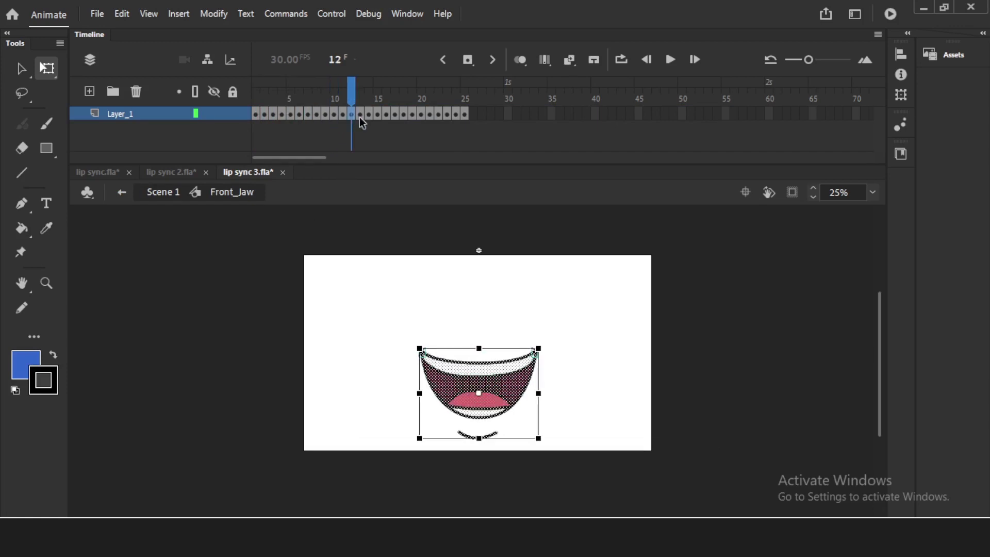
left_click(333, 115)
left_click(299, 115)
Step: Step through the Front_Jaw mouth shapes one by one from frame 1, and return to Scene 1
key("shift+comma")
key("period")
key("period")
key("period")
key("period")
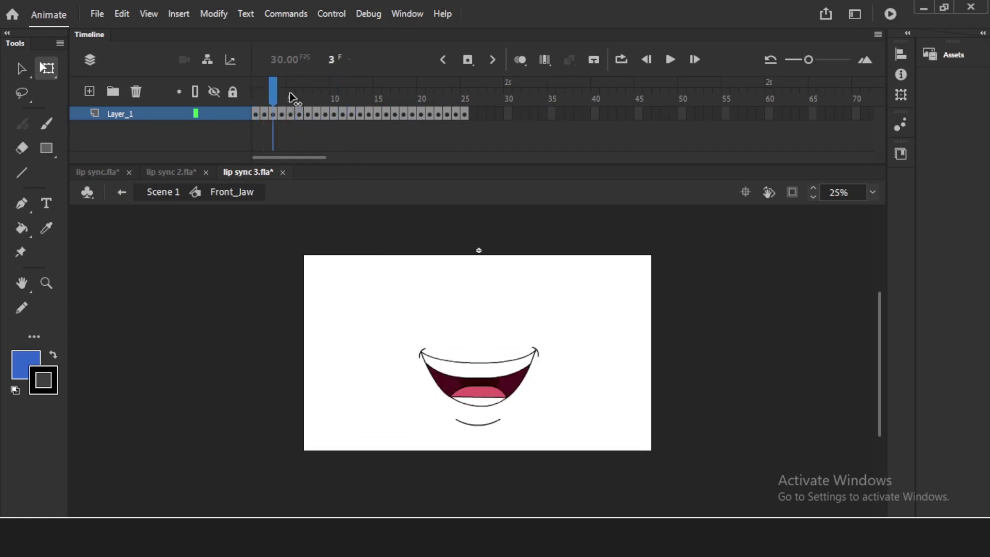
key("period")
key("period")
key("period")
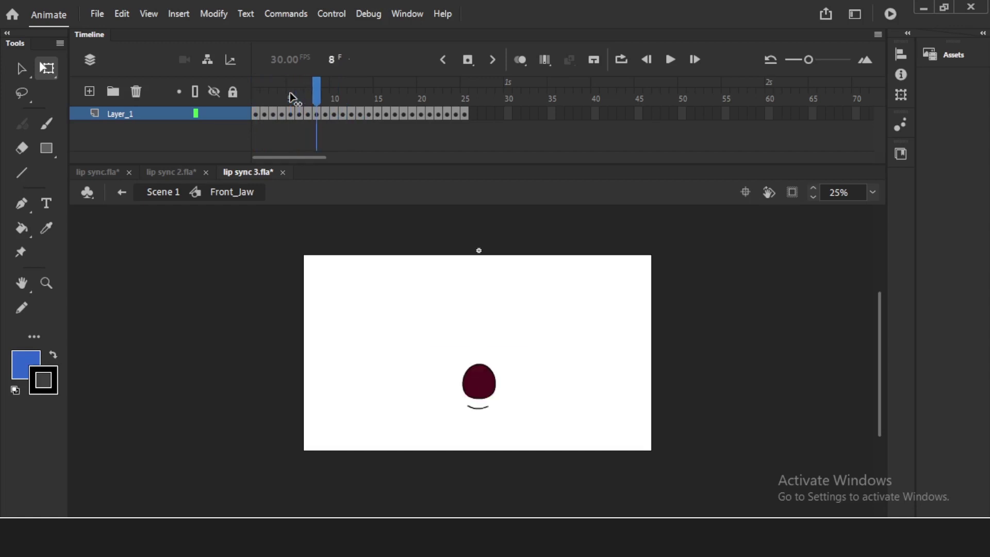
key("shift+comma")
key("period")
key("period")
key("period")
key("period")
key("period")
key("period")
key("period")
key("period")
key("period")
key("shift+comma")
left_click(164, 195)
left_click(217, 329)
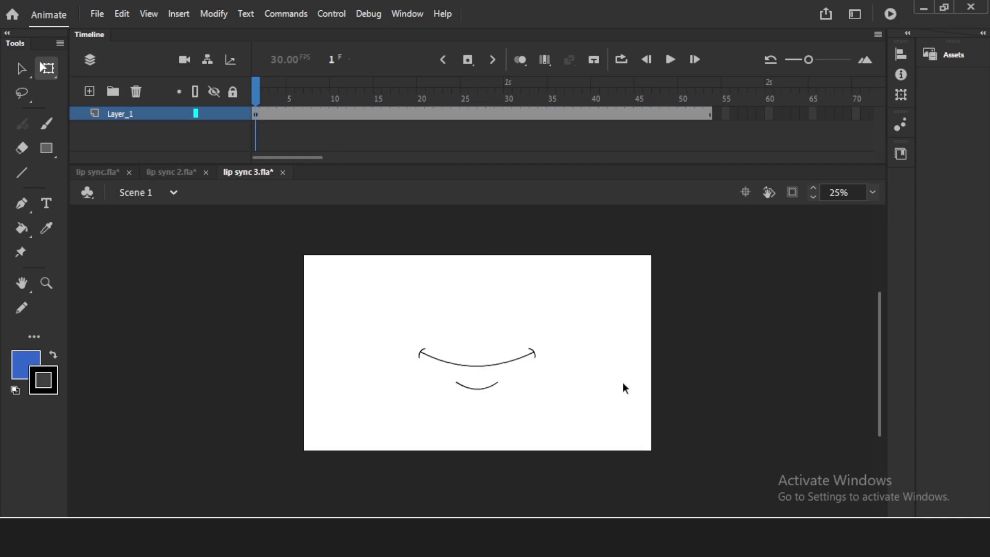
left_click(89, 92)
left_click(98, 15)
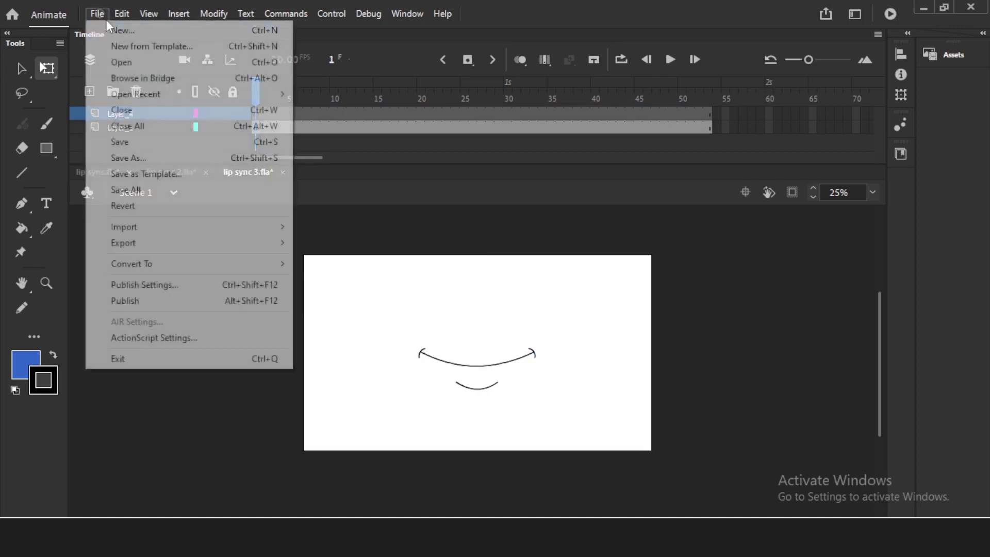
mouse_move(174, 225)
left_click(341, 228)
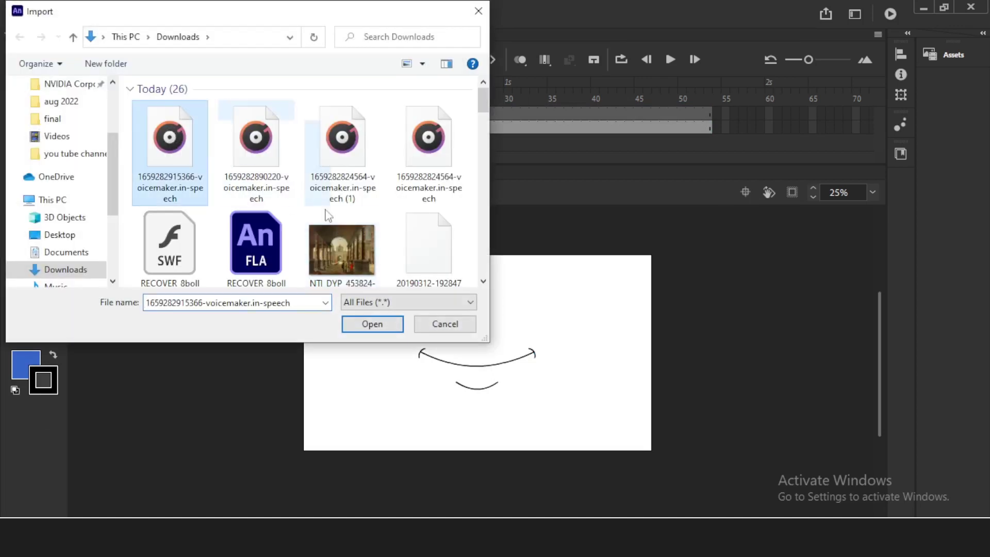
left_click(388, 327)
left_click(531, 315)
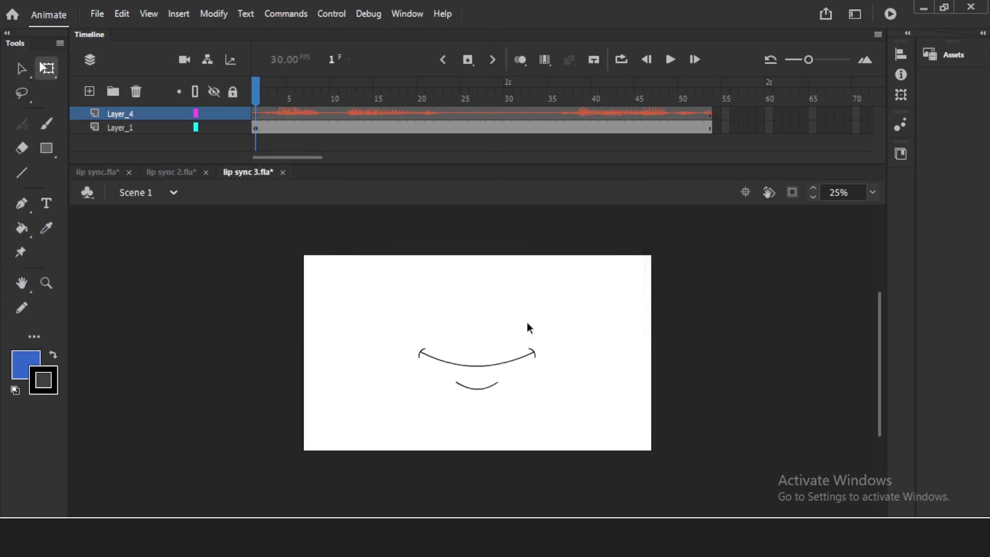
Step: Extend both the audio layer Layer_4 and the mouth layer Layer_1 to frame 100
scroll(305, 156, "right", 5)
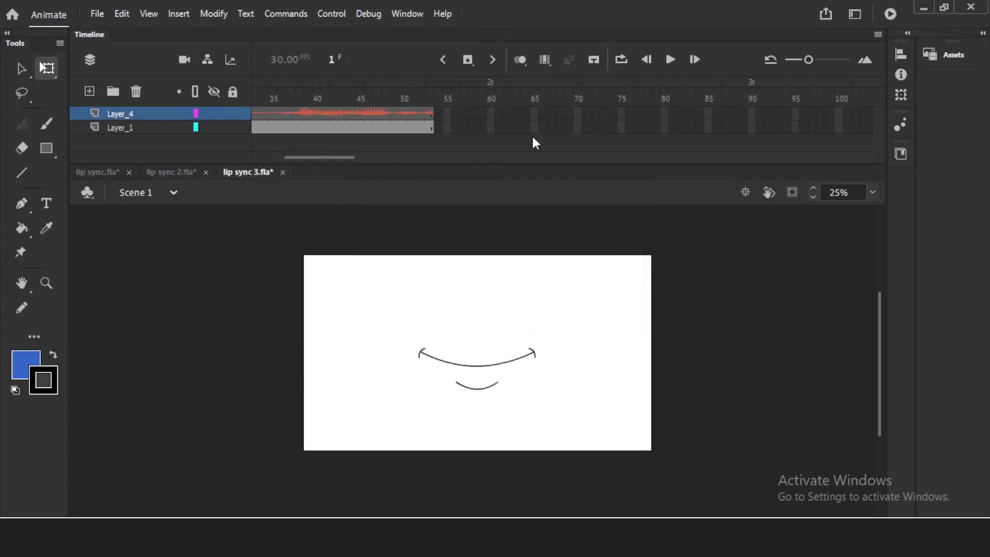
left_click(838, 116)
key("F5")
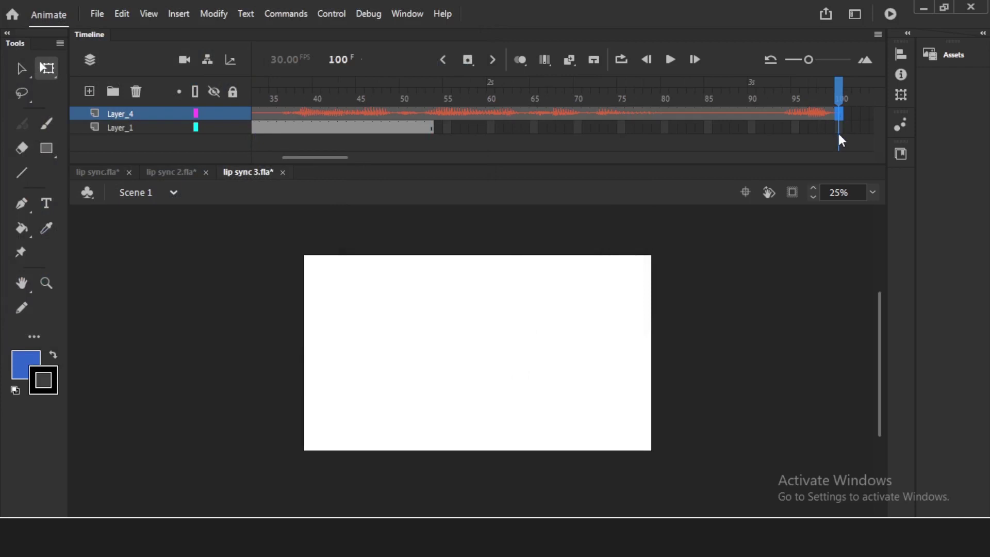
left_click(839, 131)
key("F5")
Step: Extend Layer_4 and Layer_1 further, up to frame 150
scroll(331, 158, "right", 6)
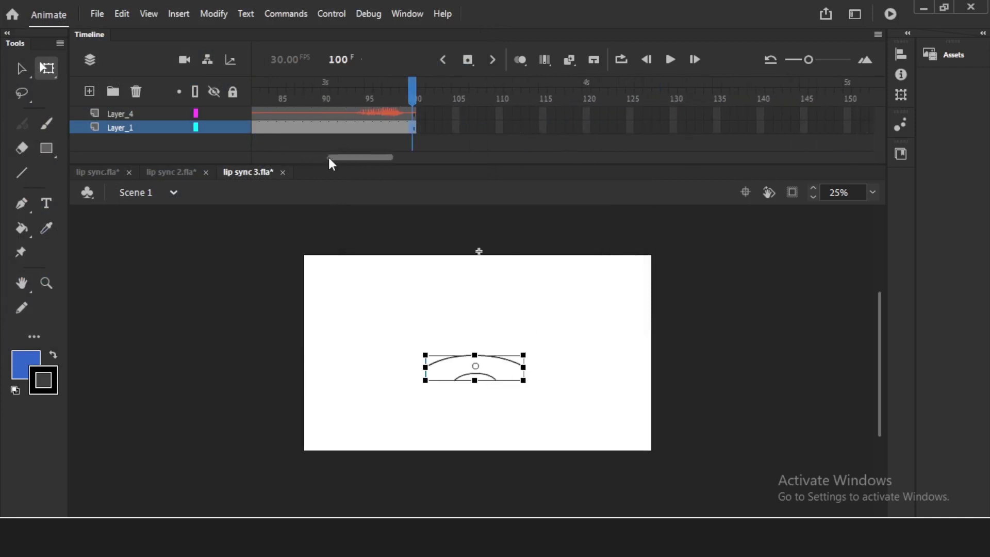
left_click(759, 116)
key("F5")
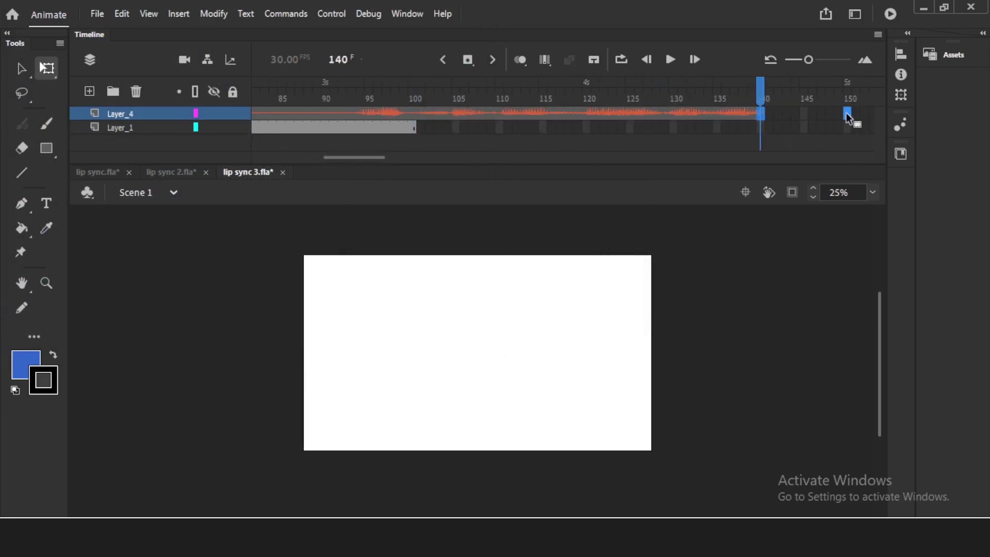
left_click(846, 112)
key("F5")
left_click(846, 128)
key("F5")
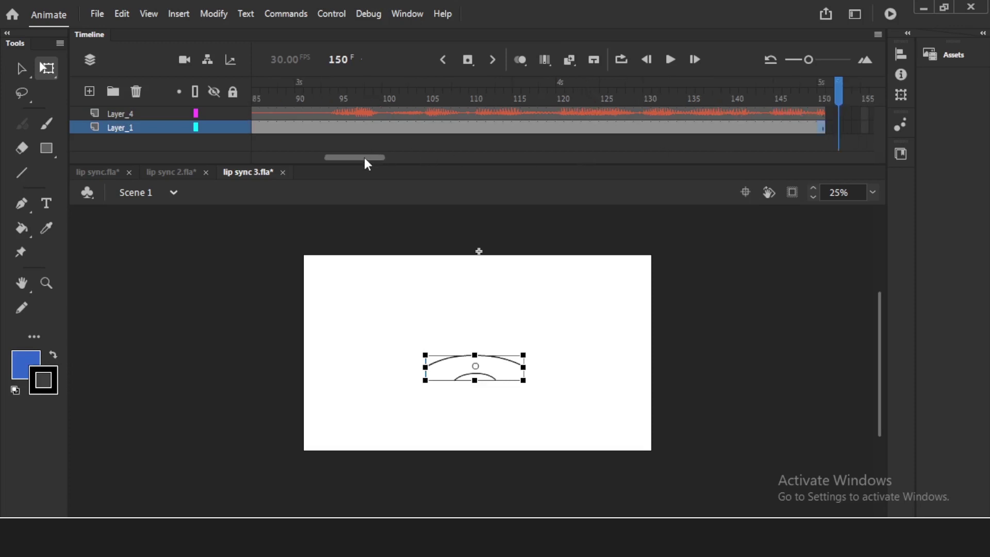
Step: Extend Layer_4 to frame 205 and Layer_1 to frame 171, where the sound waveform ends
scroll(367, 157, "right", 5)
left_click(704, 114)
key("F5")
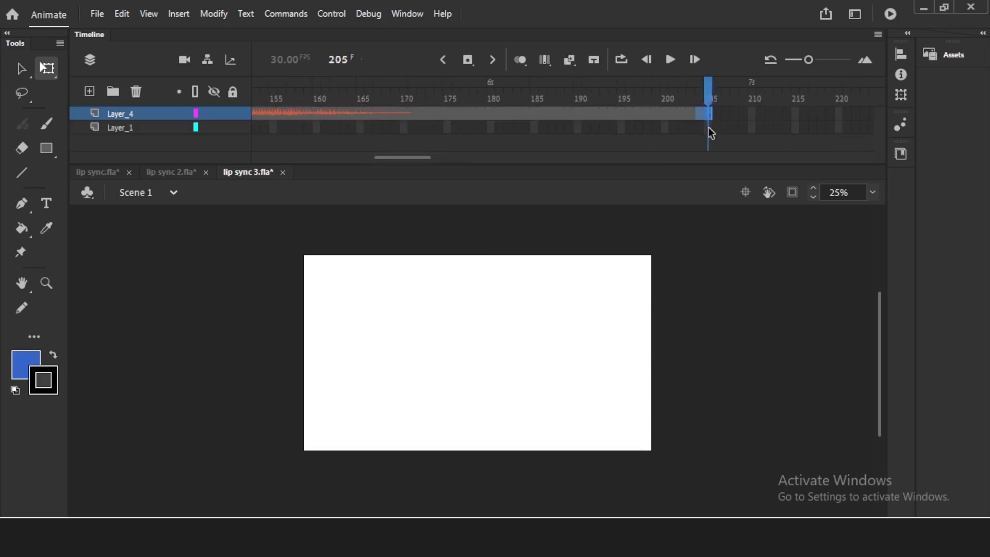
left_click(410, 128)
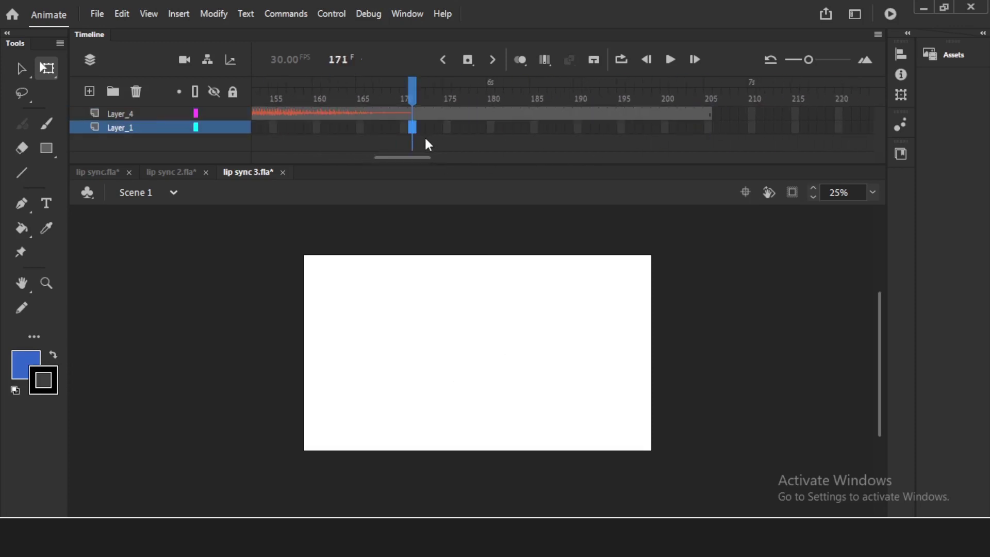
key("F5")
Step: Hide and lock Layer_1 and play the timeline from frame 1 to hear the voice-over
scroll(421, 156, "left", 10)
scroll(422, 157, "left", 3)
key("shift+comma")
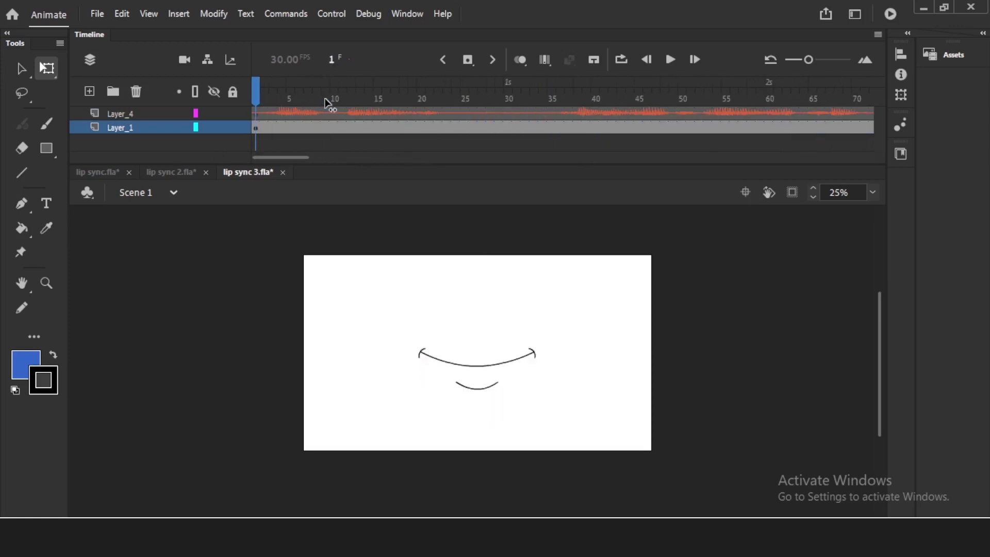
left_click(232, 129)
key("Return")
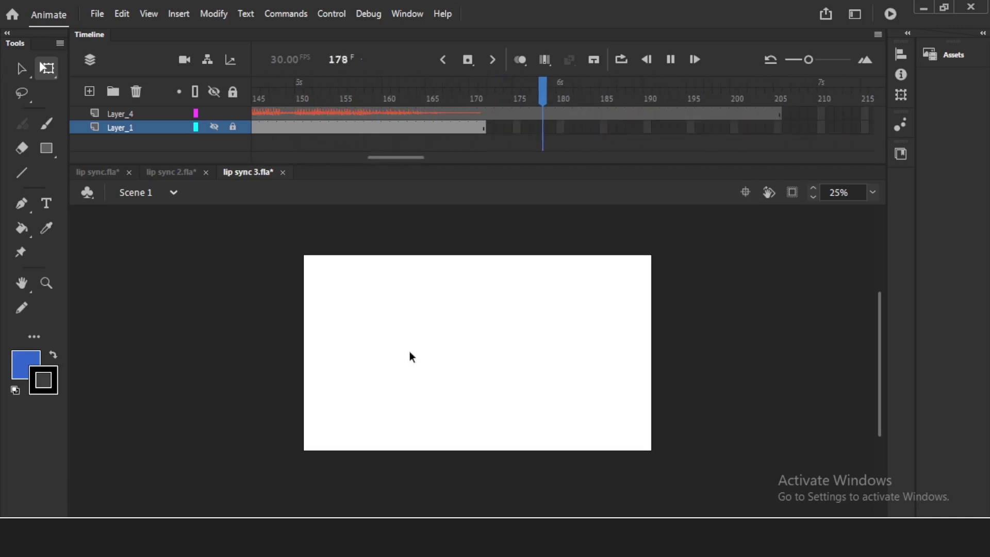
Step: Remove the silent frames 172 to 205 from the audio layer Layer_4
left_click(503, 99)
left_click(777, 117, "shift")
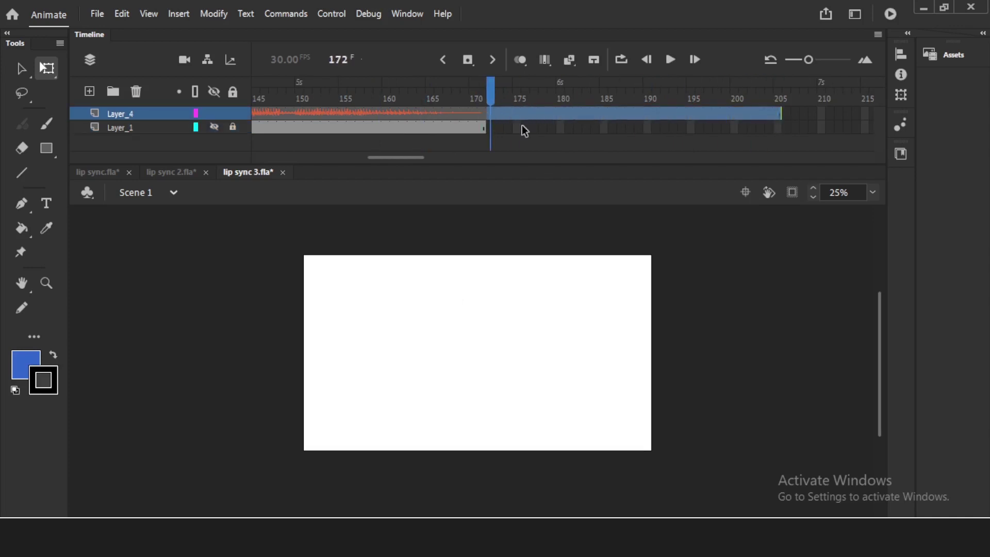
right_click(539, 114)
left_click(561, 188)
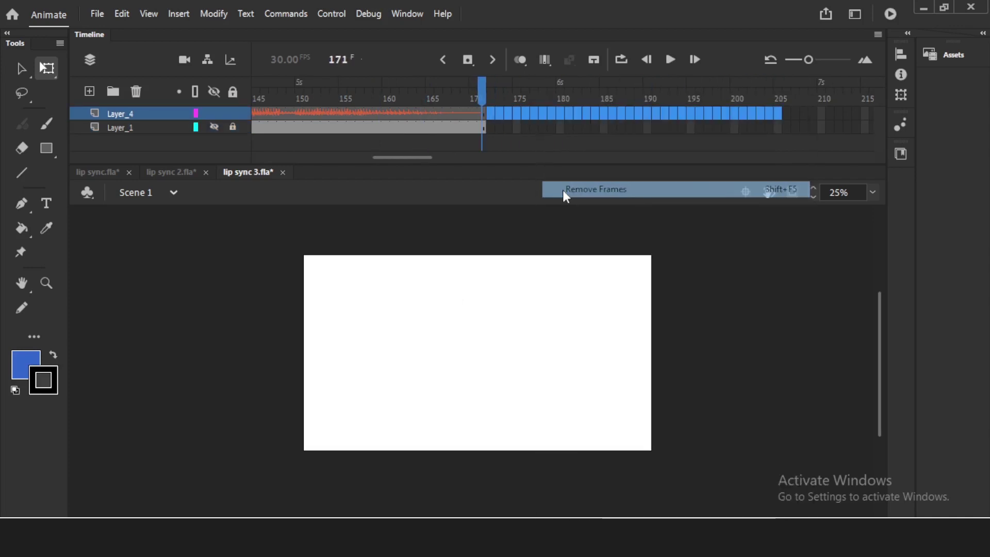
Step: Return to frame 1 and play the trimmed timeline to its end to check the voice-over
left_click_drag(439, 91, 237, 95)
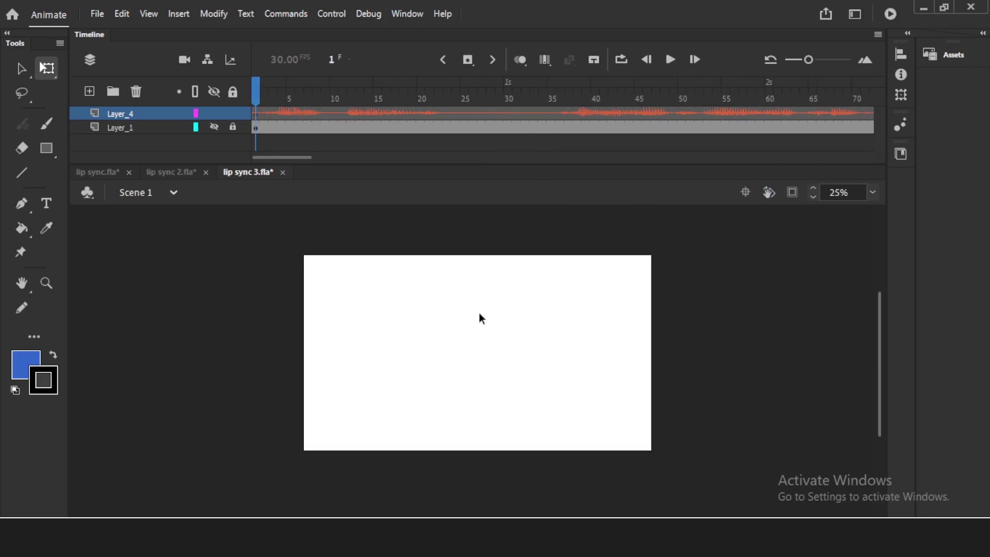
key("Return")
key("Return")
key("Return")
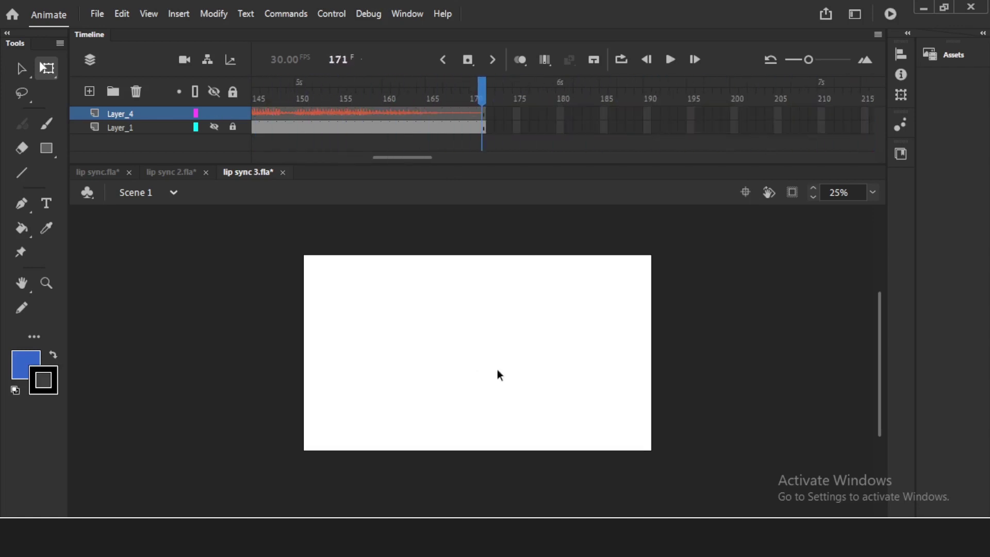
Step: Switch to the voicemaker.in page in the browser, review the voice-over script, and return to Animate
key("alt+Tab")
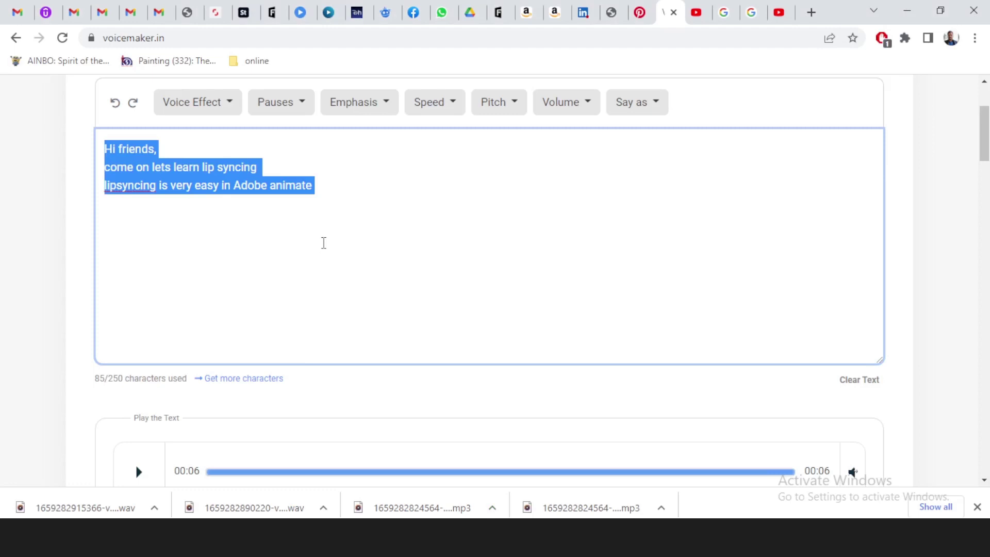
left_click(322, 243)
left_click_drag(134, 167, 335, 175)
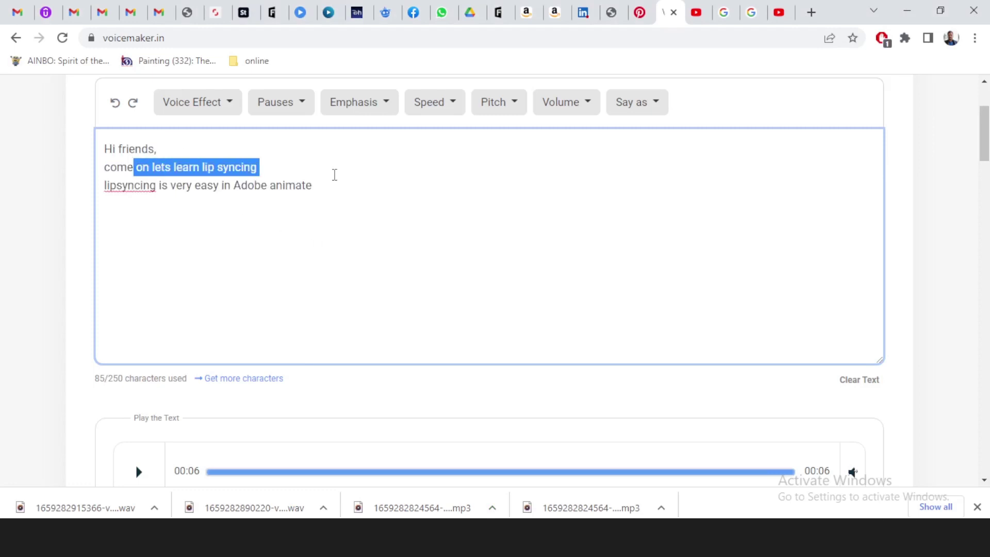
left_click(373, 209)
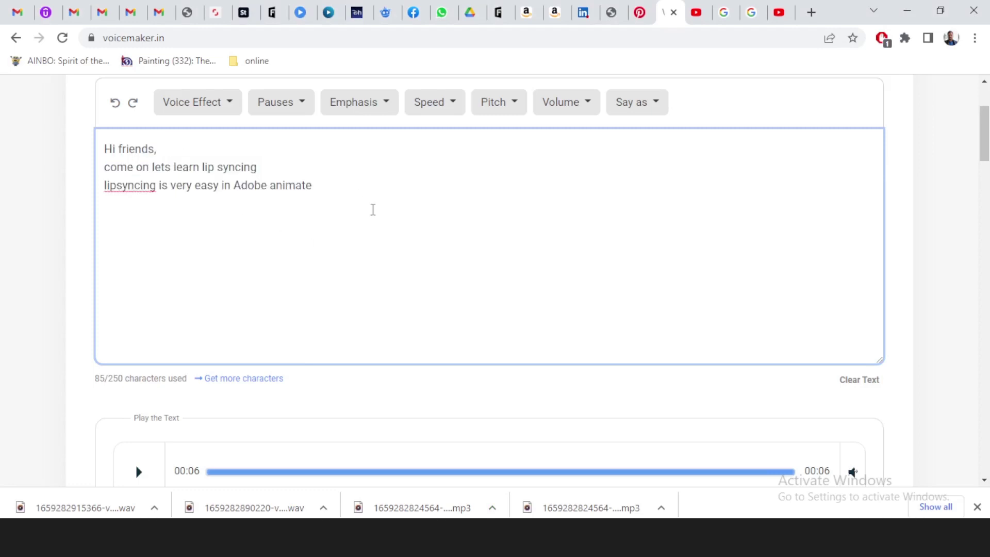
left_click(907, 11)
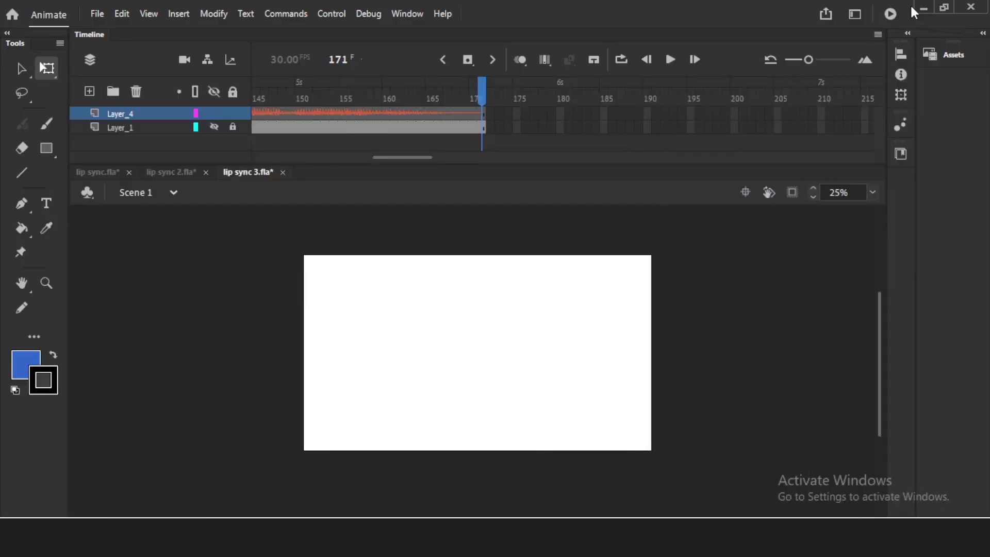
Step: Make Layer_1 visible again and rename Layer_4 as audio
scroll(417, 157, "left", 10)
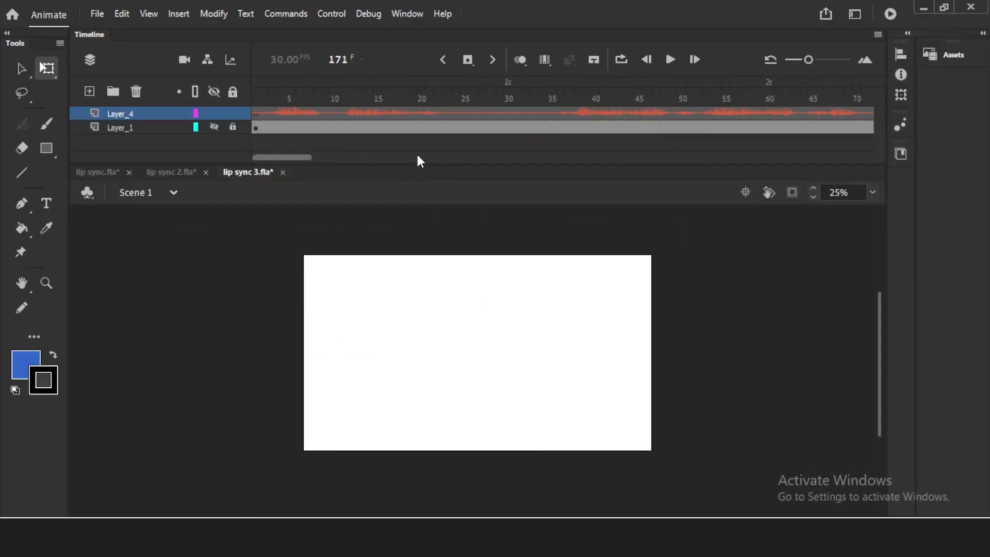
left_click(214, 127)
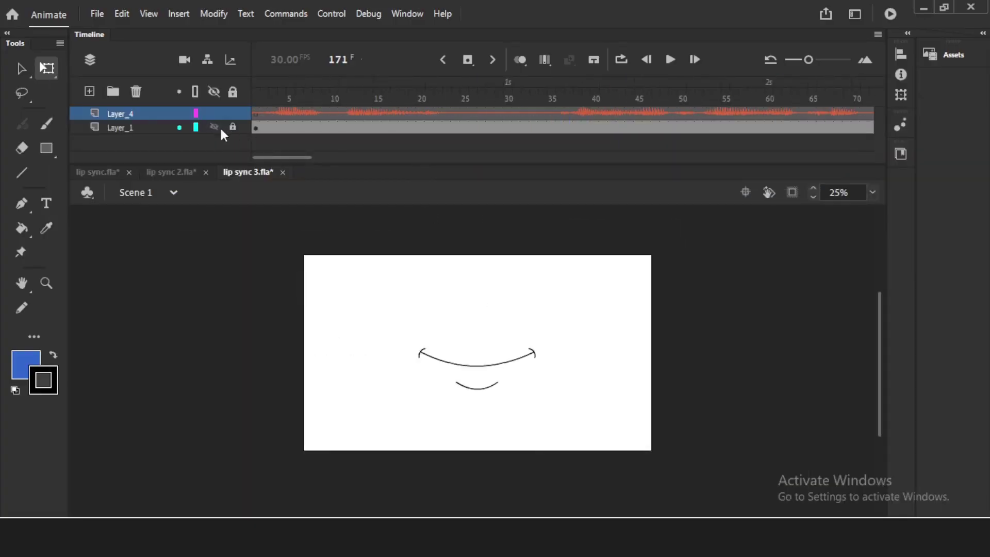
double_click(132, 113)
type("audi")
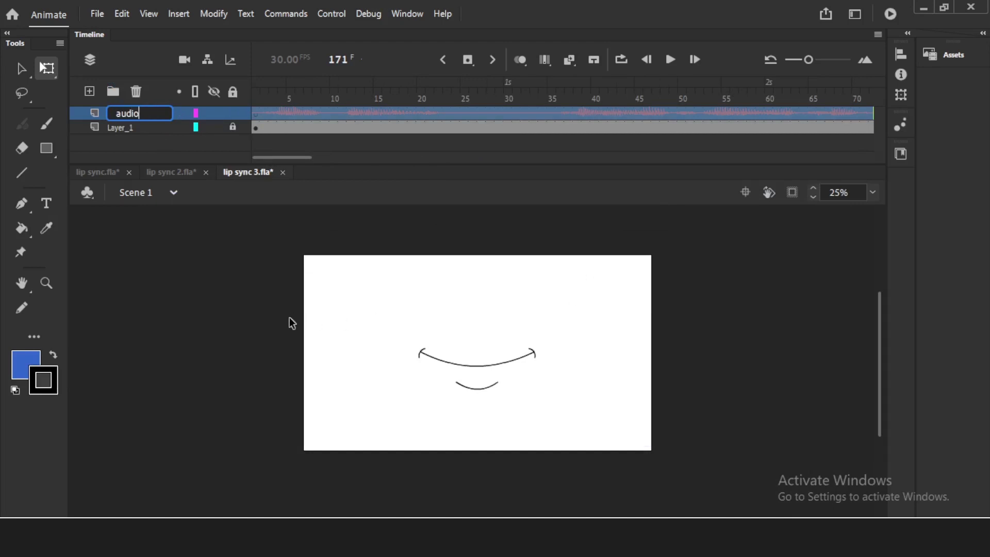
type("o")
left_click(263, 329)
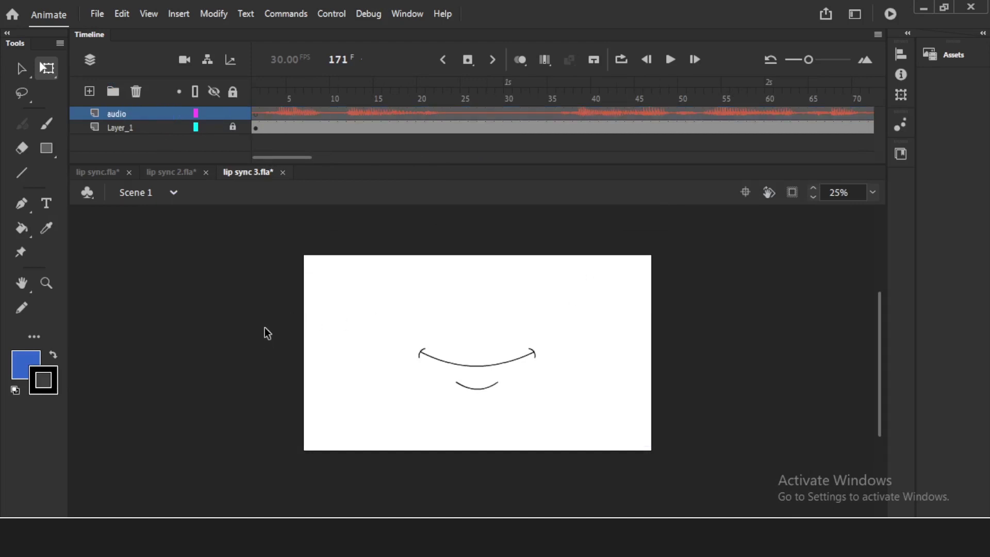
Step: Rename Layer_1 as lips and unlock it
double_click(133, 127)
type("lip")
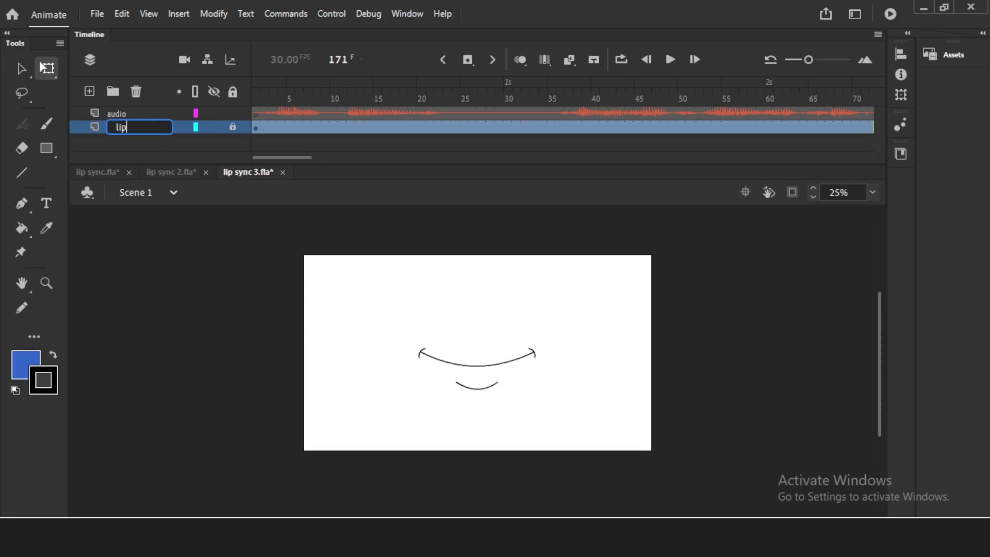
type("s")
left_click(281, 333)
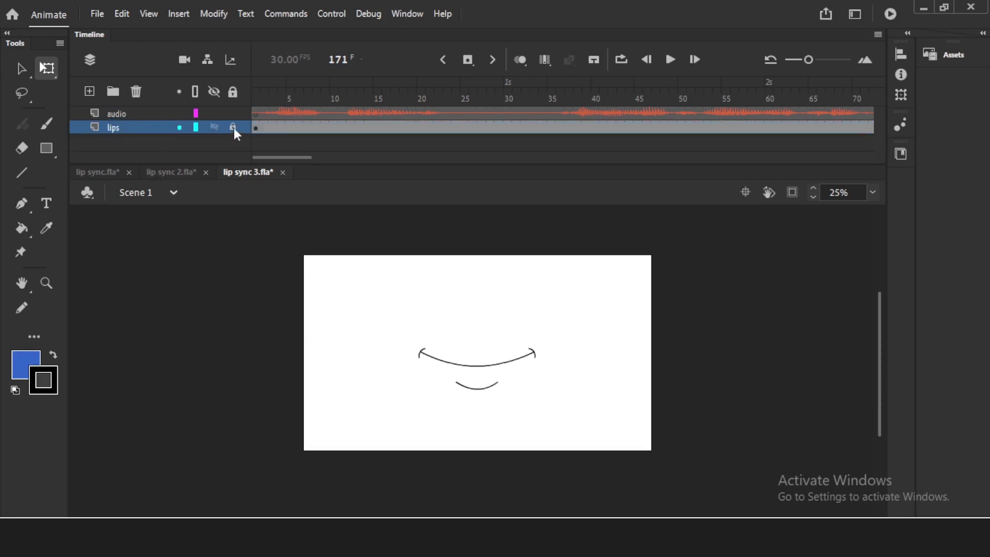
Step: Compare the mouth shapes of the lips layer at frames 1 and 2, ending on frame 1
mouse_move(257, 98)
left_mouse_down()
mouse_move(274, 98)
mouse_move(257, 99)
left_mouse_up()
left_click(265, 129)
left_click(477, 308)
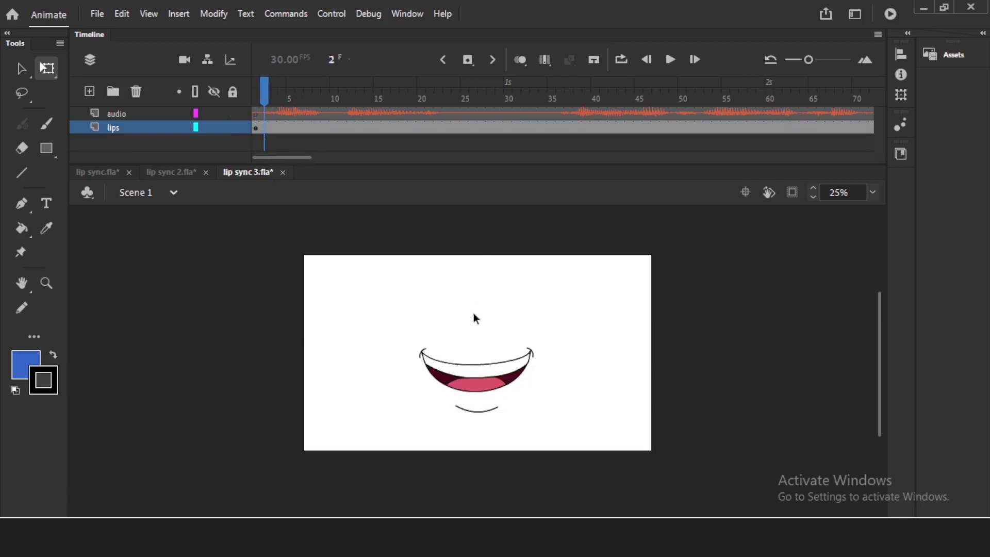
key("comma")
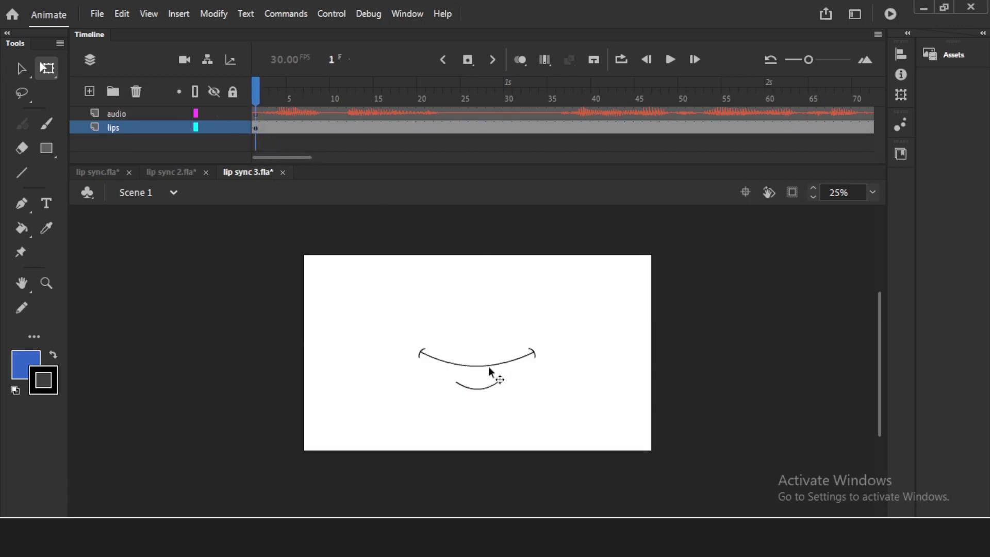
Step: Select the Front_Jaw mouth on the stage at frame 1 and open its Lip Syncing setup
left_click(489, 370)
left_click(417, 18)
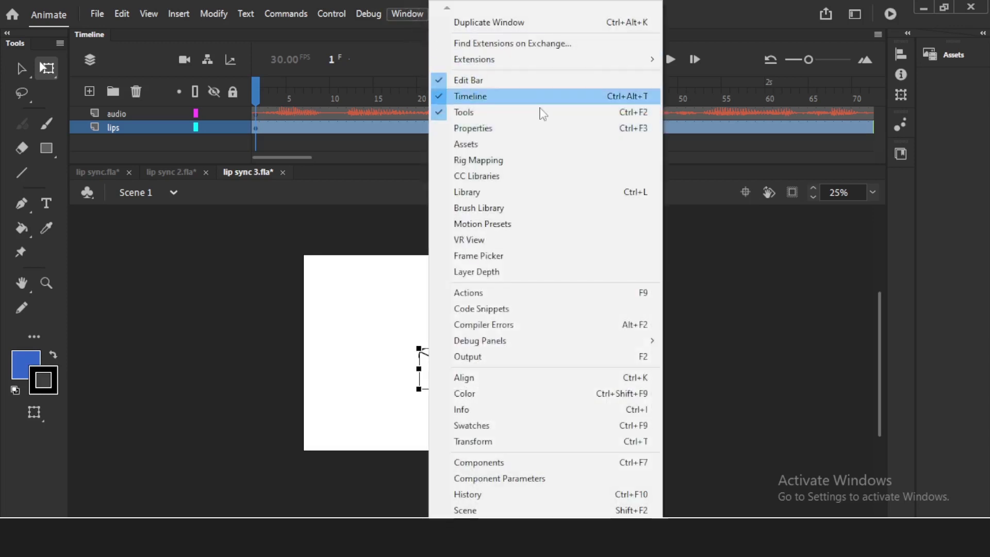
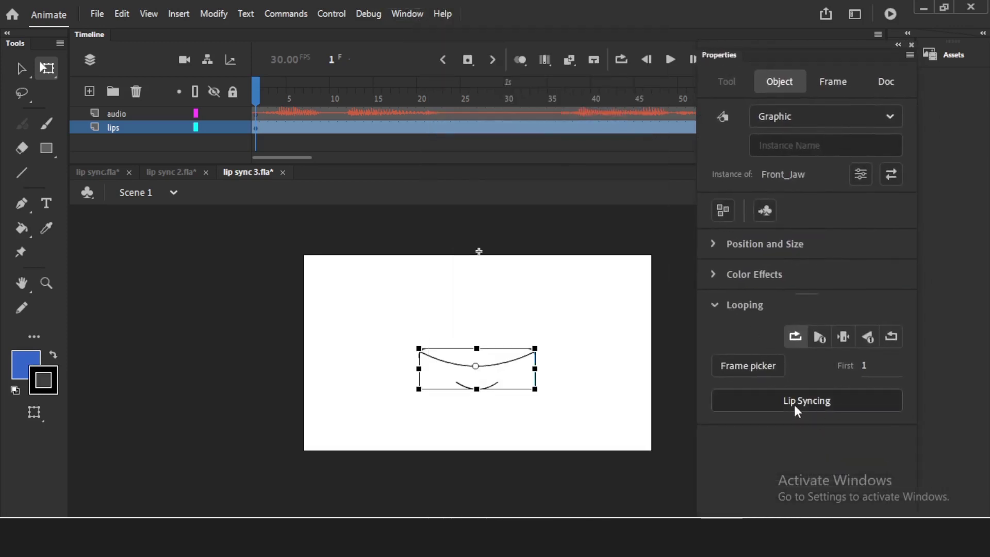
left_click(802, 405)
left_click_drag(434, 67, 600, 97)
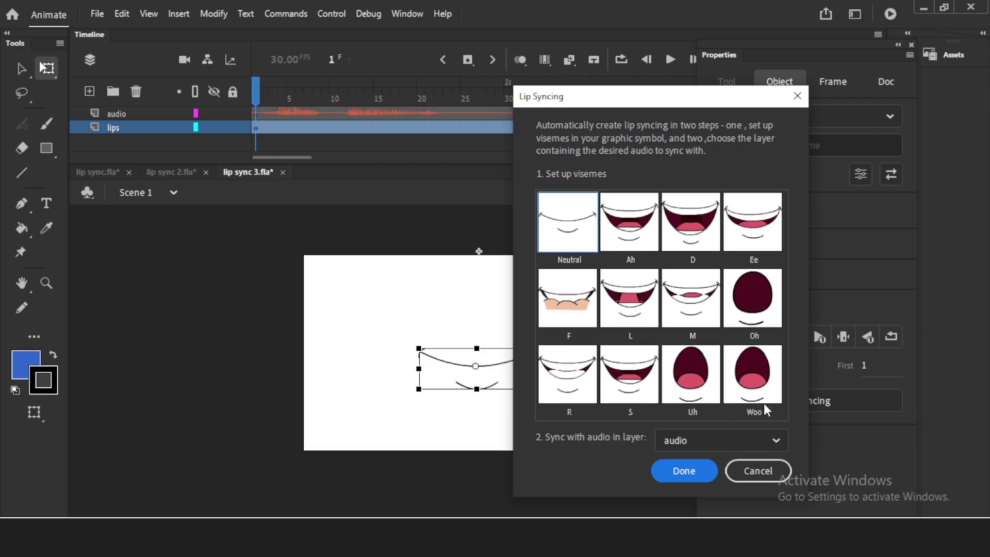
Step: Review the available mouth shapes, then assign frame 1 to the Neutral viseme and frame 3 to Ah
left_click(577, 224)
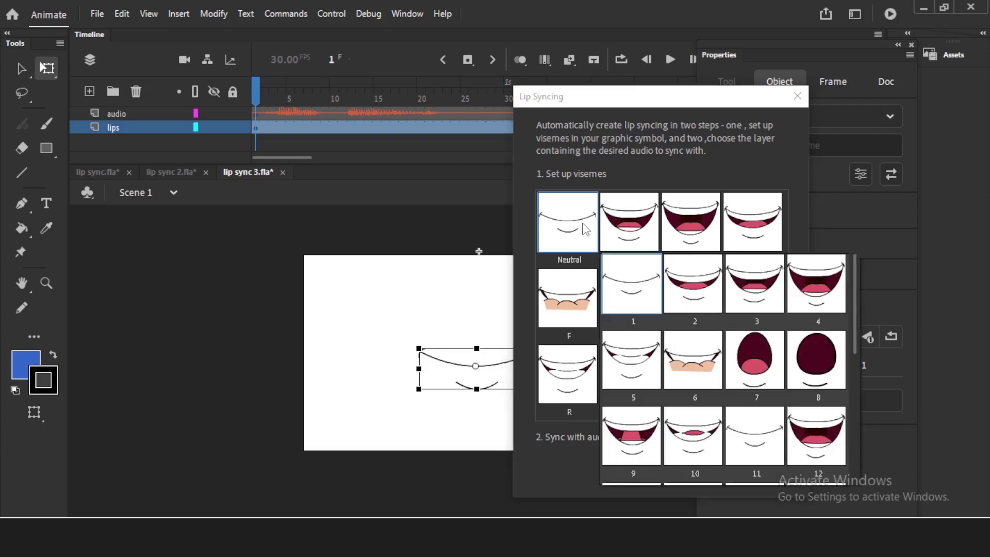
scroll(855, 292, "down", 5)
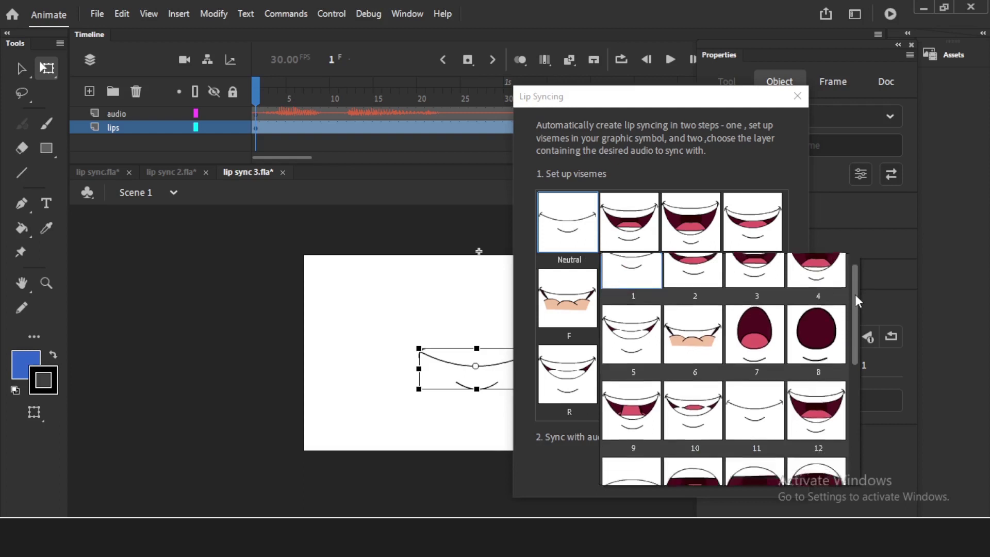
scroll(855, 292, "up", 5)
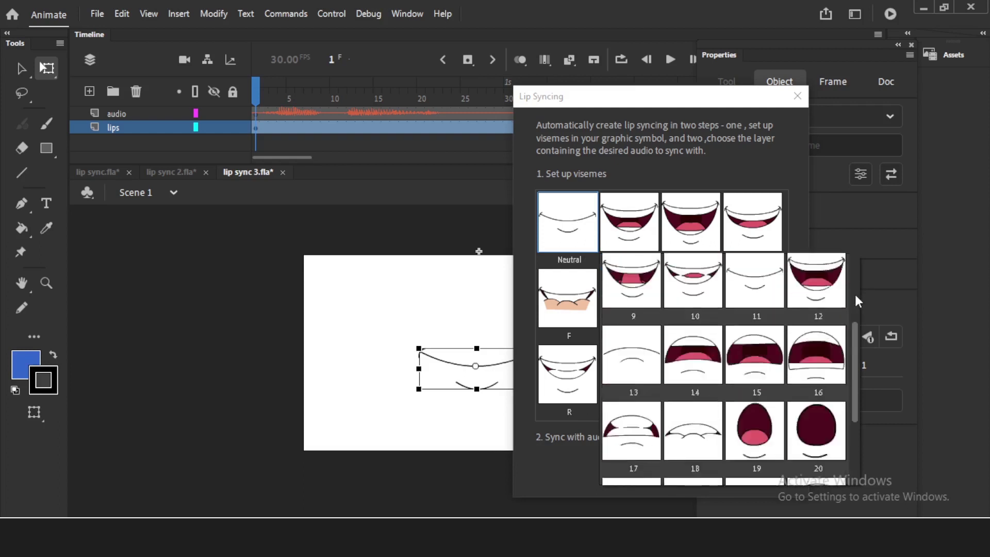
left_click(654, 292)
left_click(634, 222)
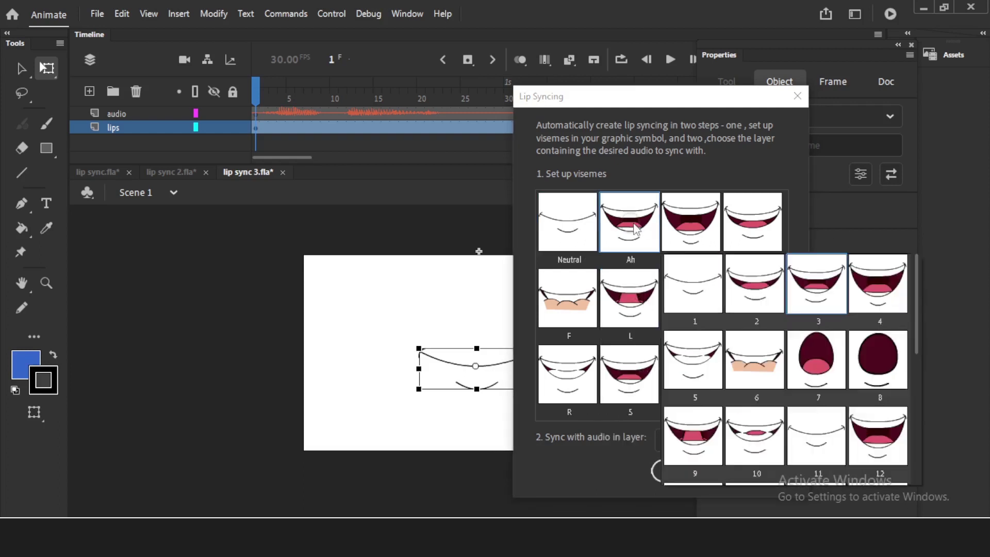
left_click(804, 291)
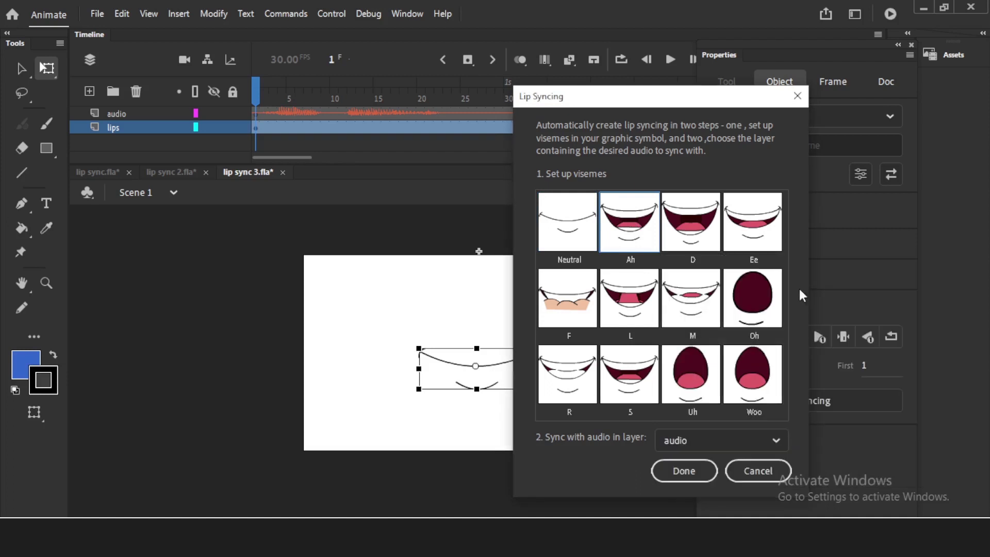
Step: Assign mouth frame 4 to the D viseme and frame 3 to Ee
left_click(703, 225)
left_click(947, 297)
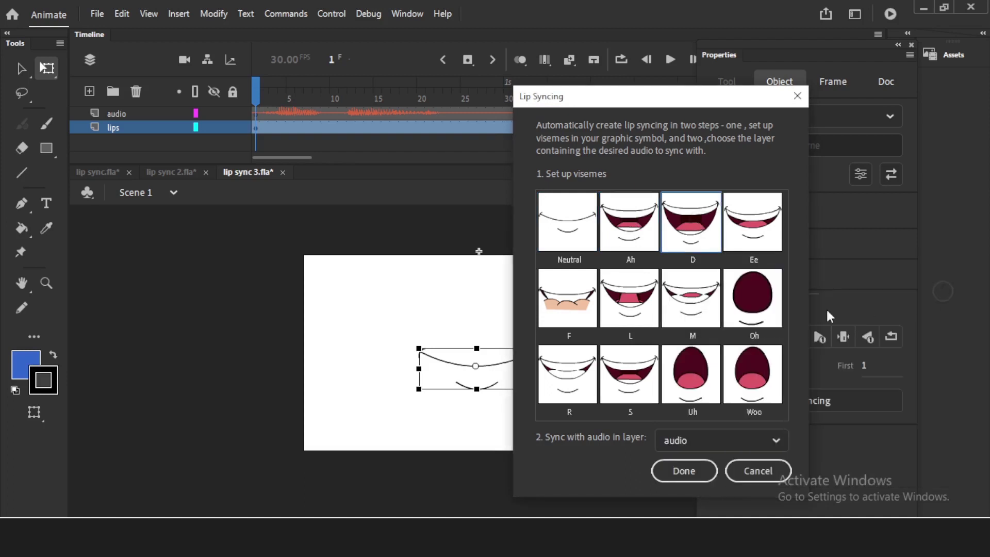
left_click(753, 234)
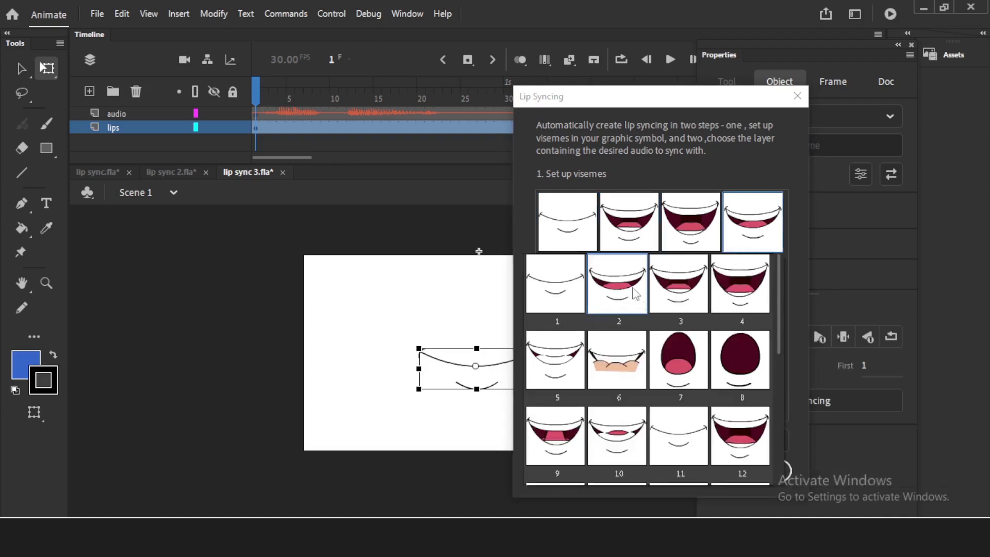
left_click(684, 296)
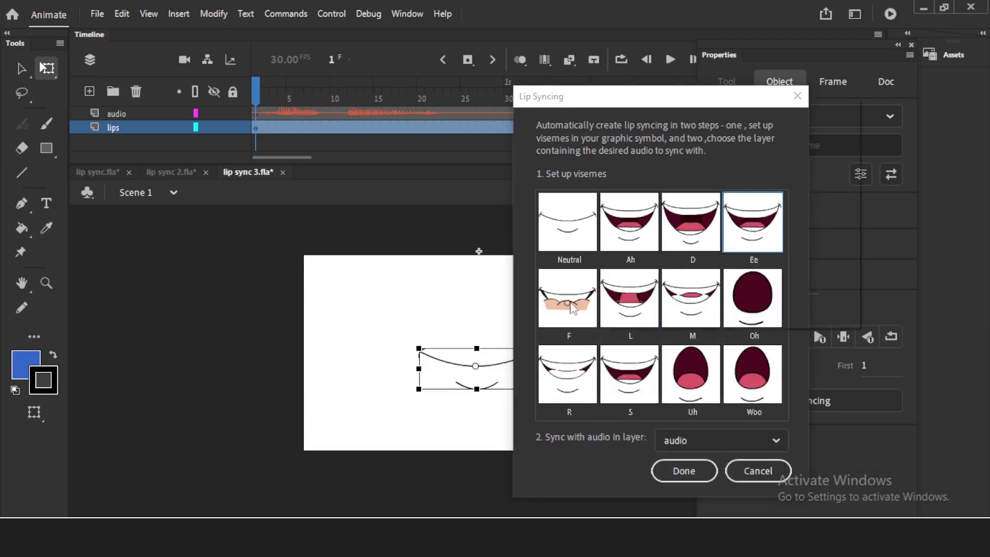
Step: Assign mouth frame 6 to the F viseme, frame 9 to L and frame 10 to M
left_click(571, 308)
left_click(696, 213)
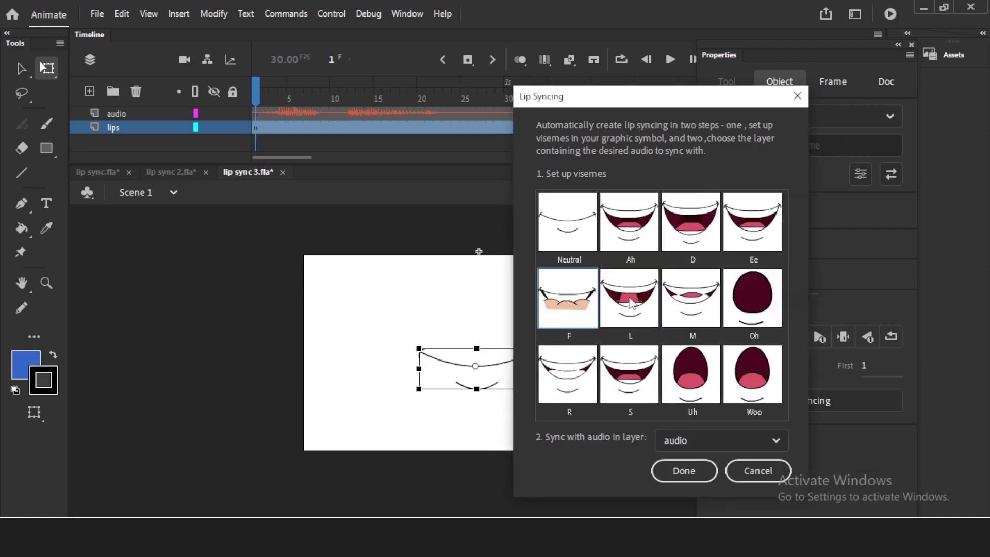
left_click(632, 304)
left_click(696, 286)
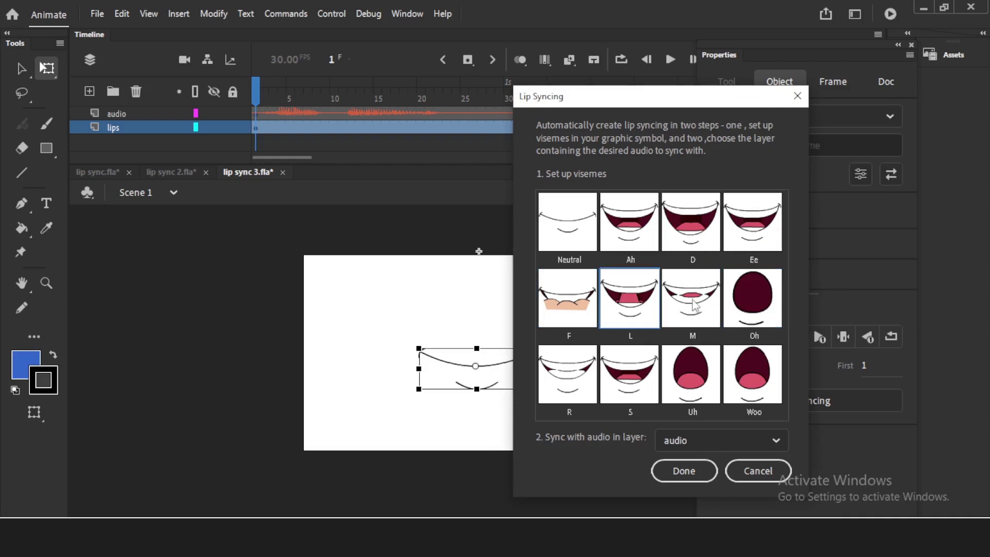
left_click(692, 307)
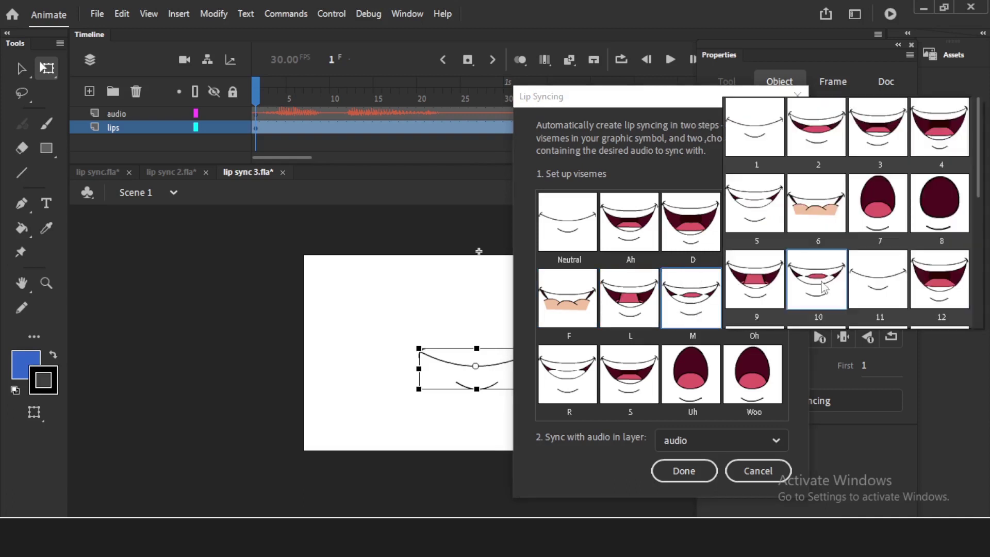
left_click(823, 285)
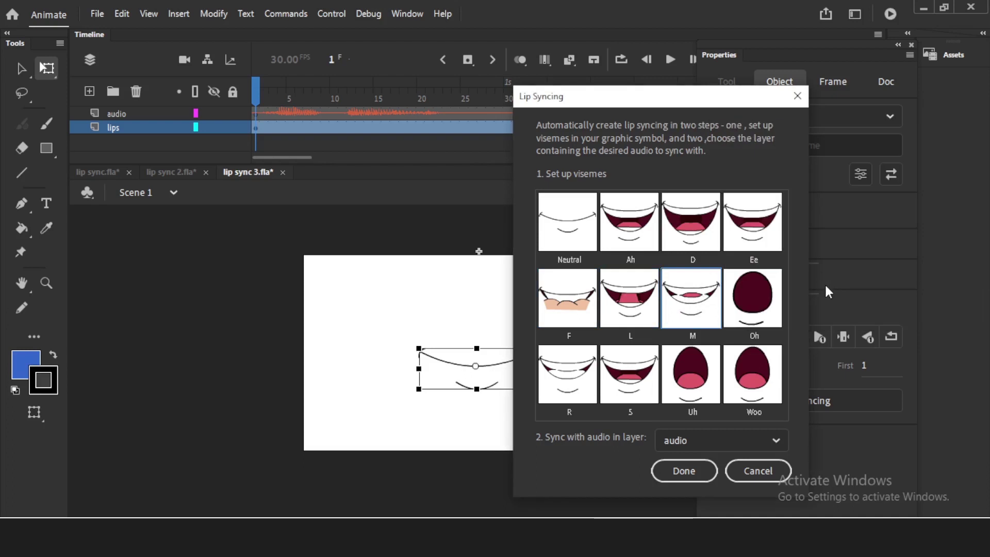
Step: Assign mouth frame 7 to the Oh viseme, frame 5 to R and frame 3 to S
left_click(756, 305)
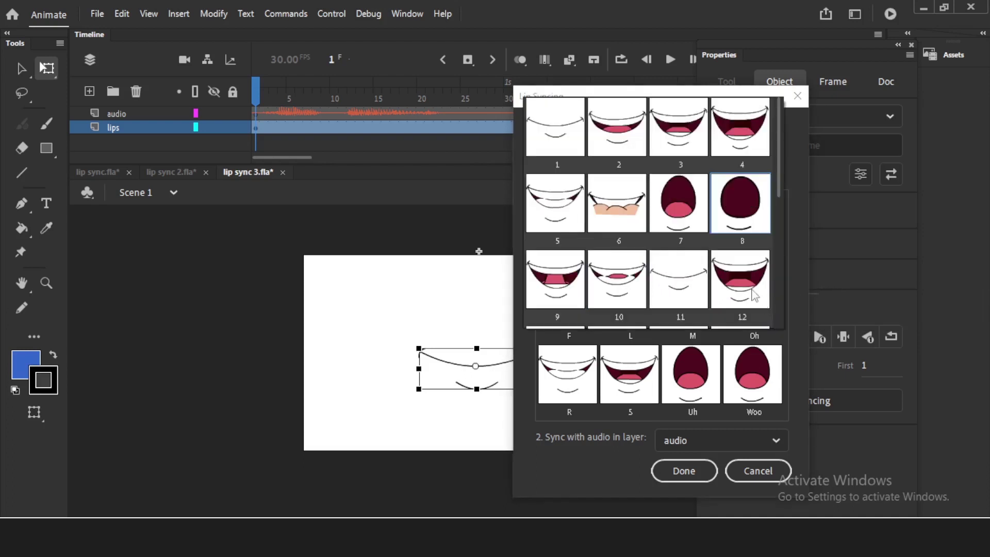
left_click(686, 201)
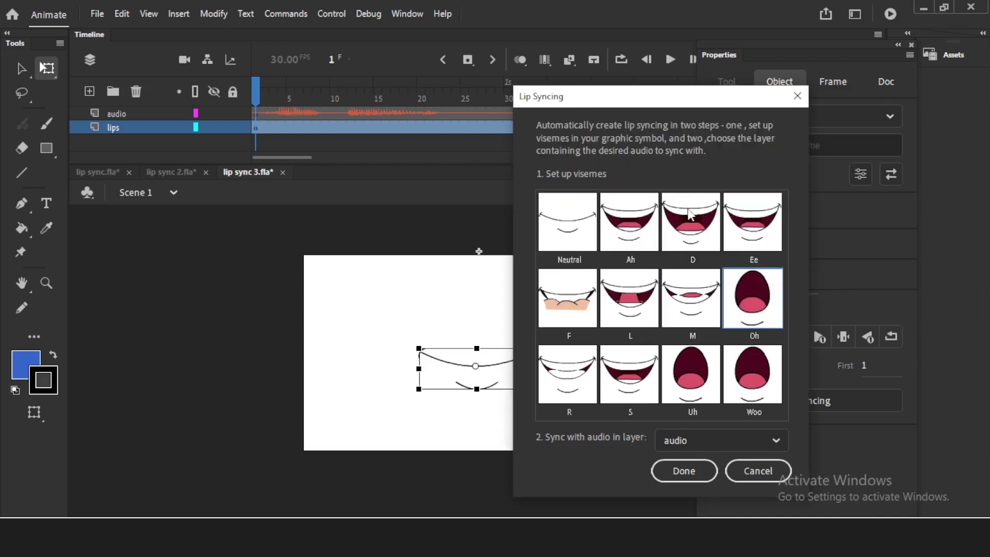
left_click(569, 377)
left_click(644, 287)
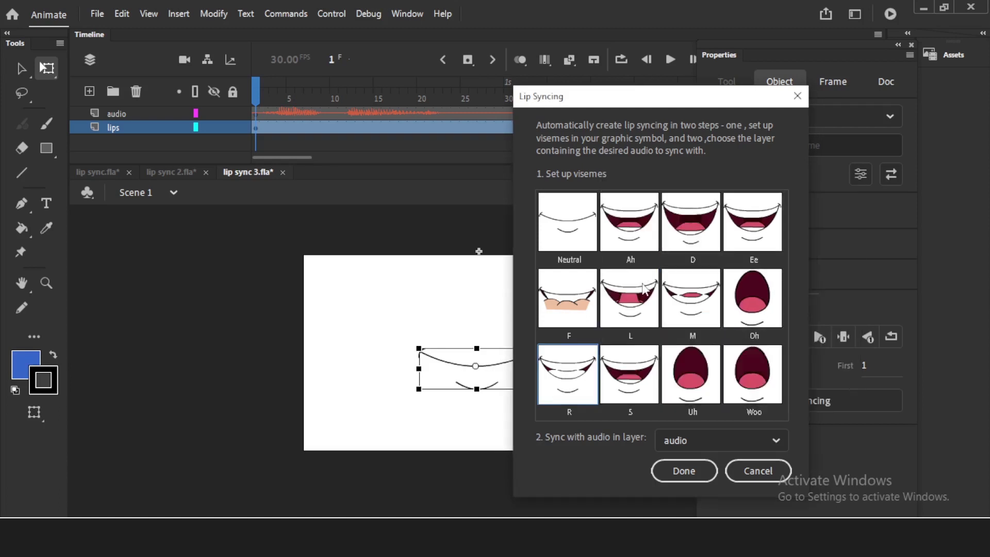
left_click(634, 382)
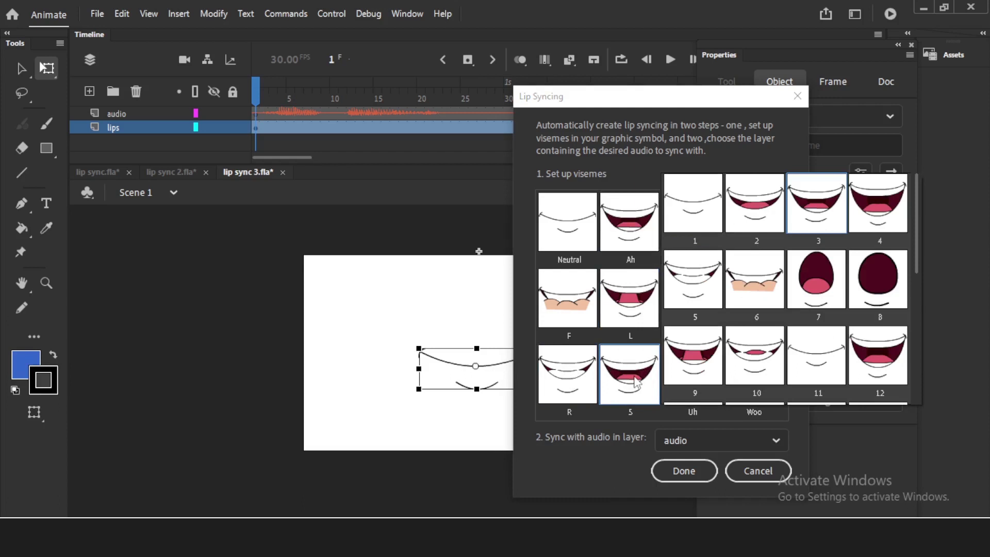
left_click(822, 214)
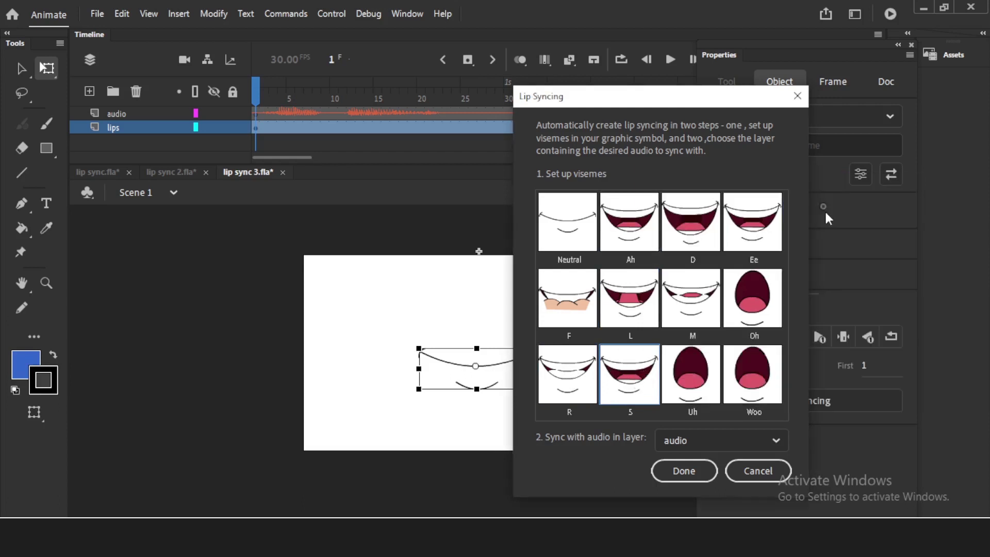
Step: Try mouth frame 8 for the Uh viseme and frame 7 for Woo
left_click(693, 381)
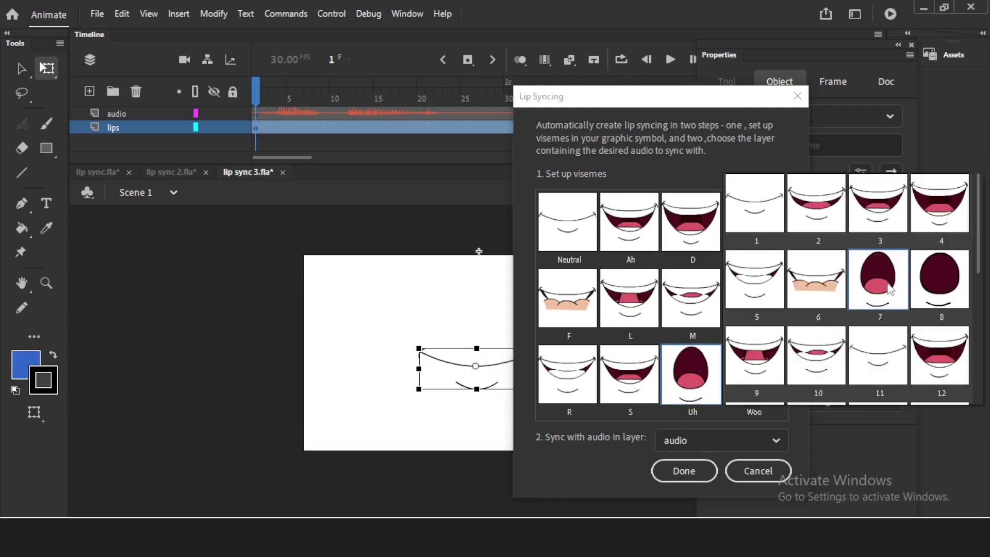
left_click(934, 285)
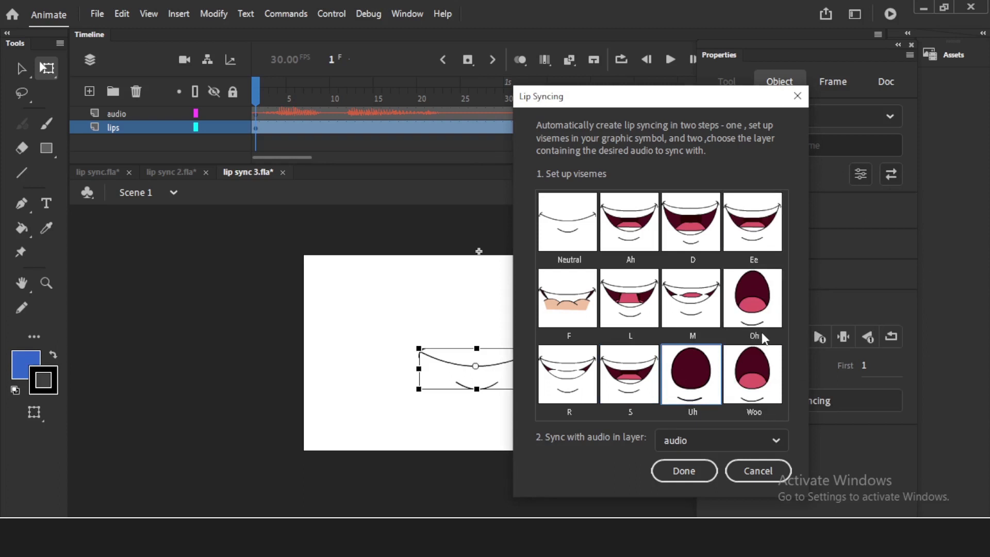
left_click(758, 380)
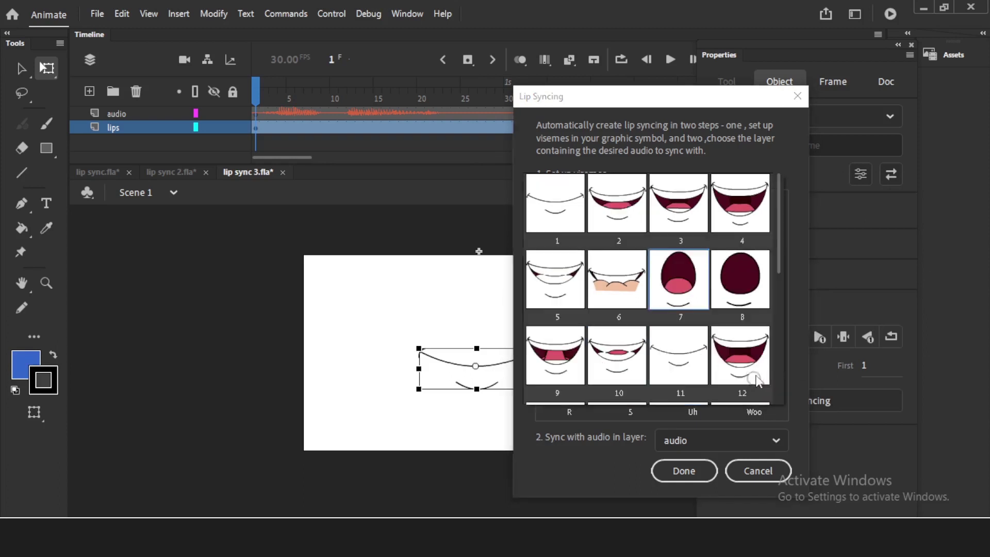
left_click(688, 288)
Step: Assign mouth frame 8 to the Woo viseme and frame 7 to Uh, and apply the lip sync using the audio layer
left_click(754, 386)
left_click(738, 280)
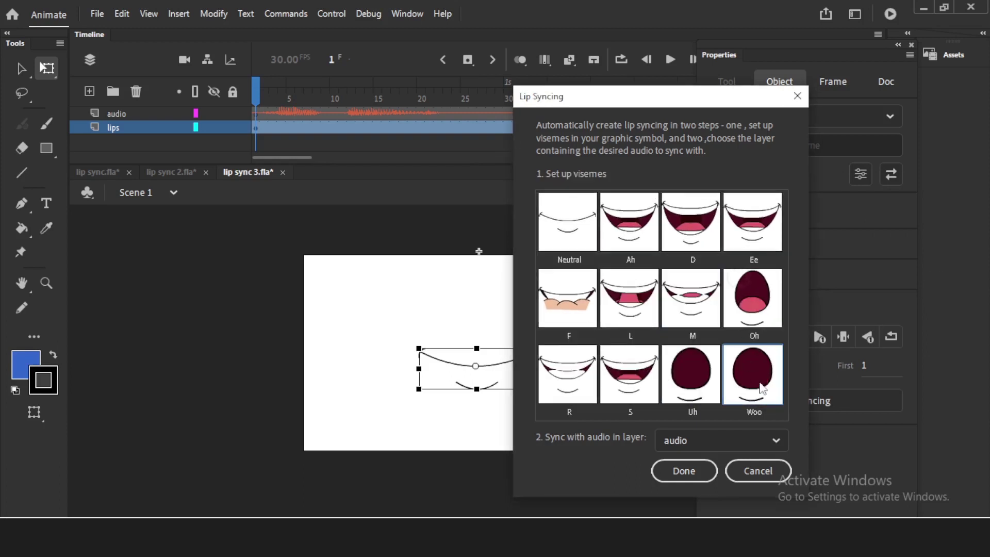
left_click(693, 375)
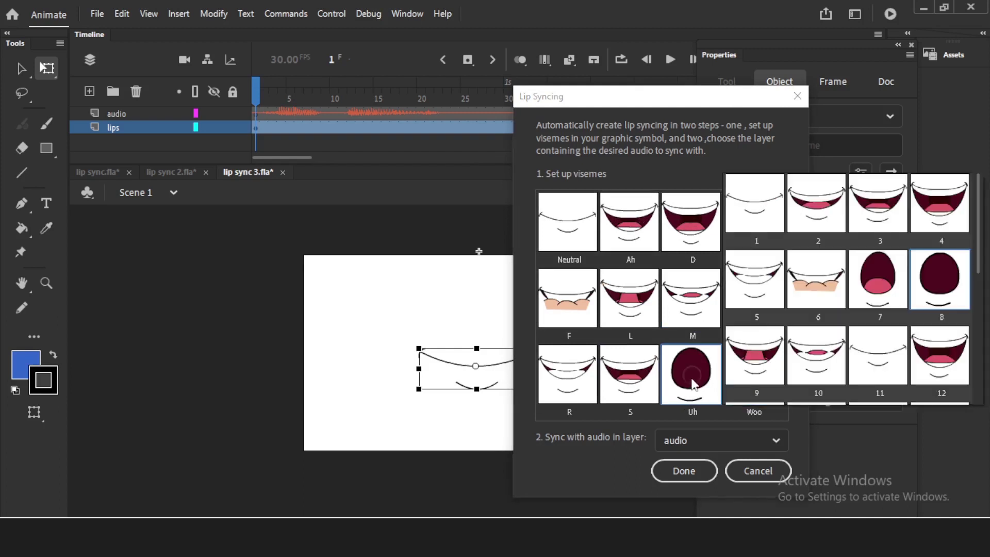
left_click(877, 284)
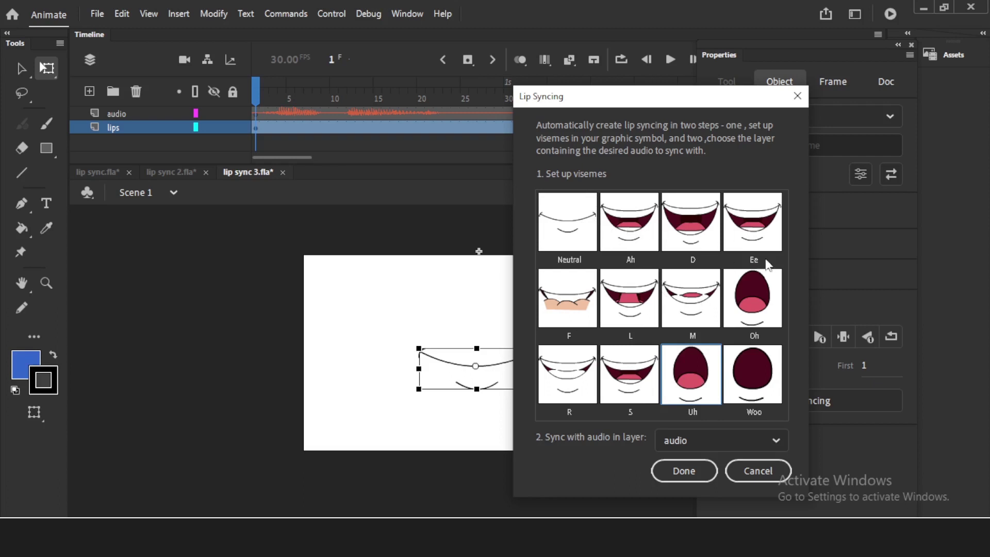
left_click(684, 472)
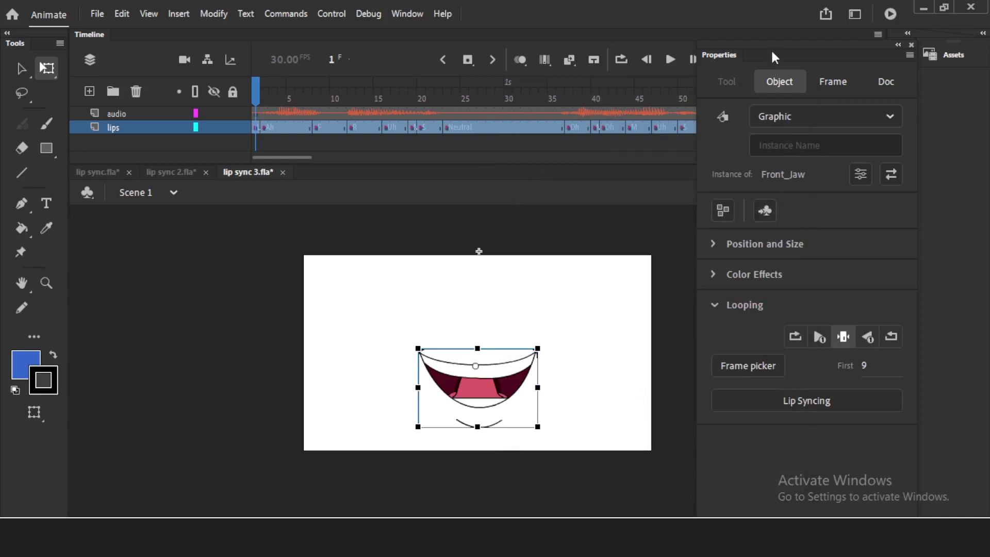
Step: Uncover the timeline and play the animation from frame 1 to preview the generated lip sync
left_click_drag(773, 55, 869, 238)
key("Return")
left_click(168, 166)
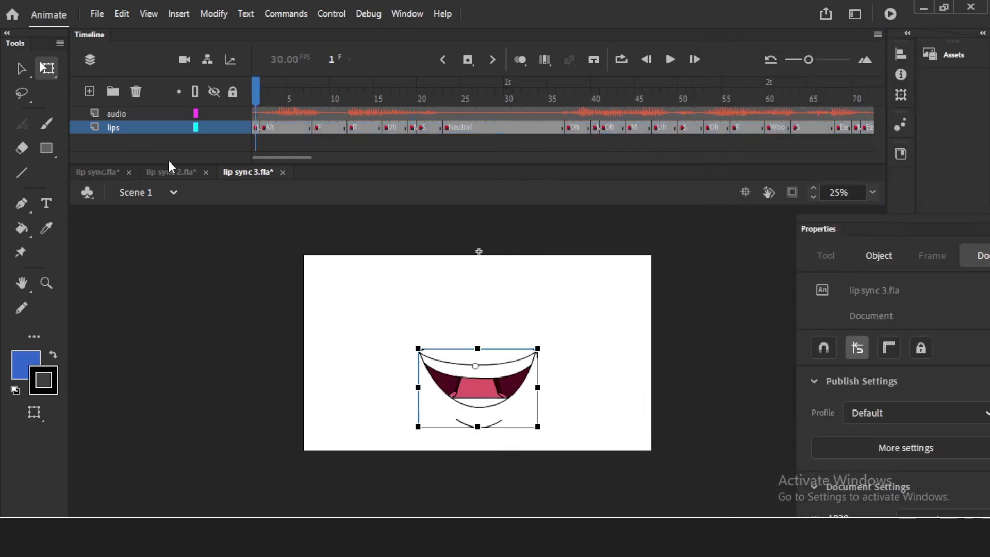
key("Return")
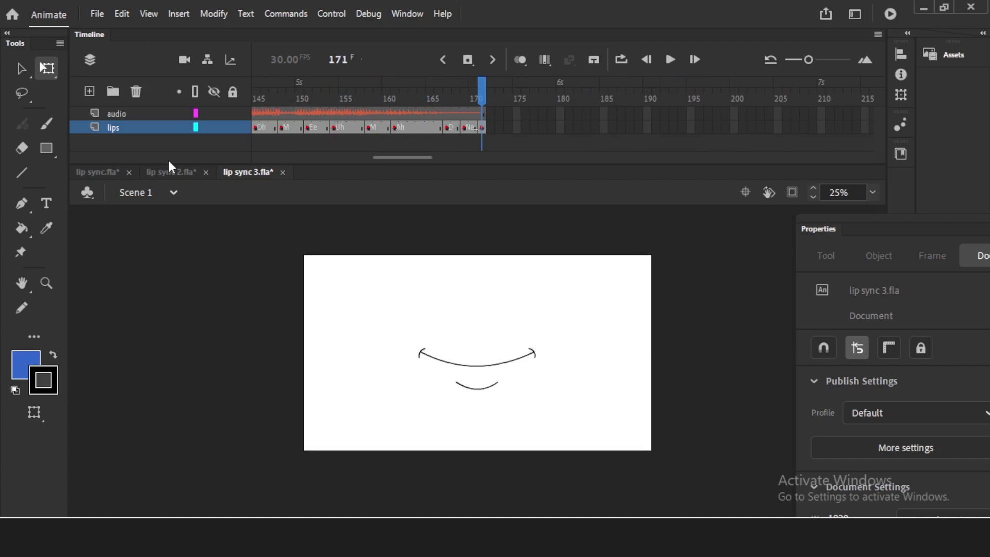
Step: Widen the timeline frames and replay the animation from the start to check the viseme keyframes against the audio
left_click_drag(809, 60, 829, 58)
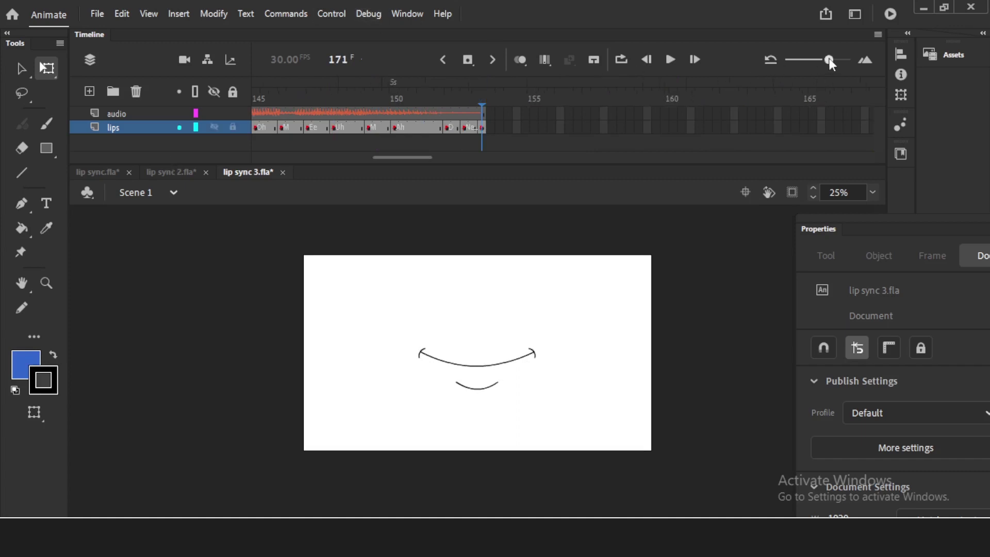
left_click_drag(398, 156, 252, 153)
left_click(273, 97)
mouse_move(286, 102)
left_mouse_down()
mouse_move(393, 137)
mouse_move(458, 137)
mouse_move(263, 135)
left_mouse_up()
key("Return")
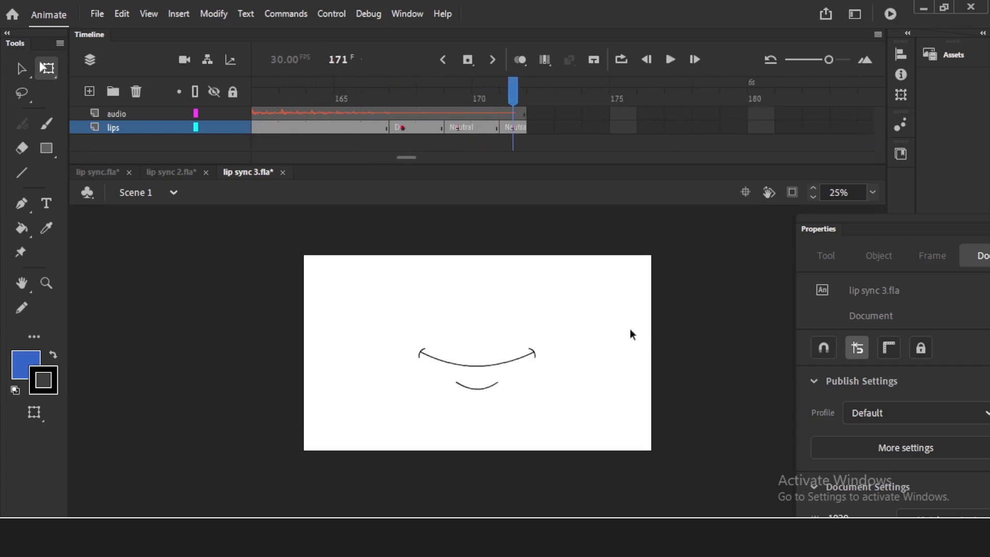
Step: Select the Front_Jaw mouth at frame 168 of the lips layer and pick mouth frame 8 with the Frame Picker
left_click_drag(803, 243, 715, 125)
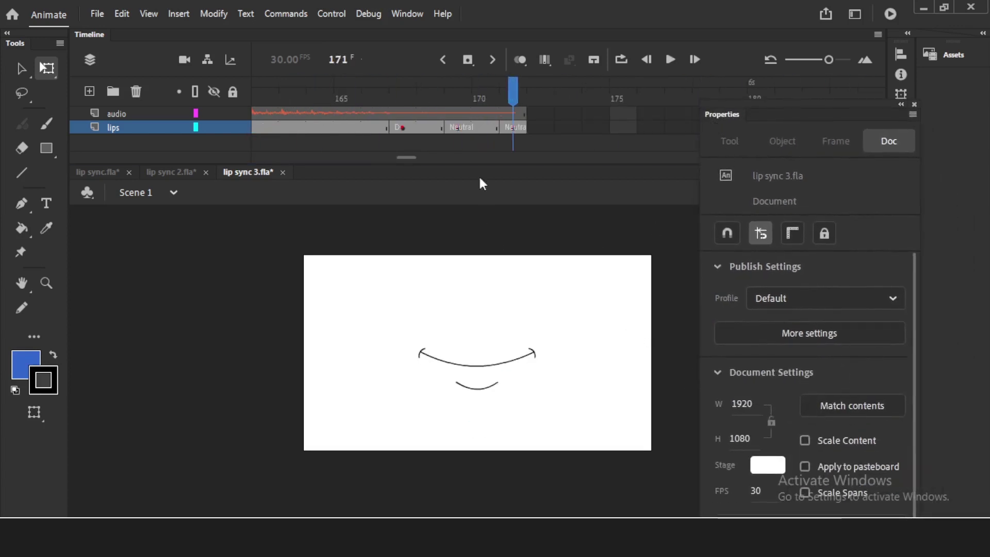
left_click(404, 97)
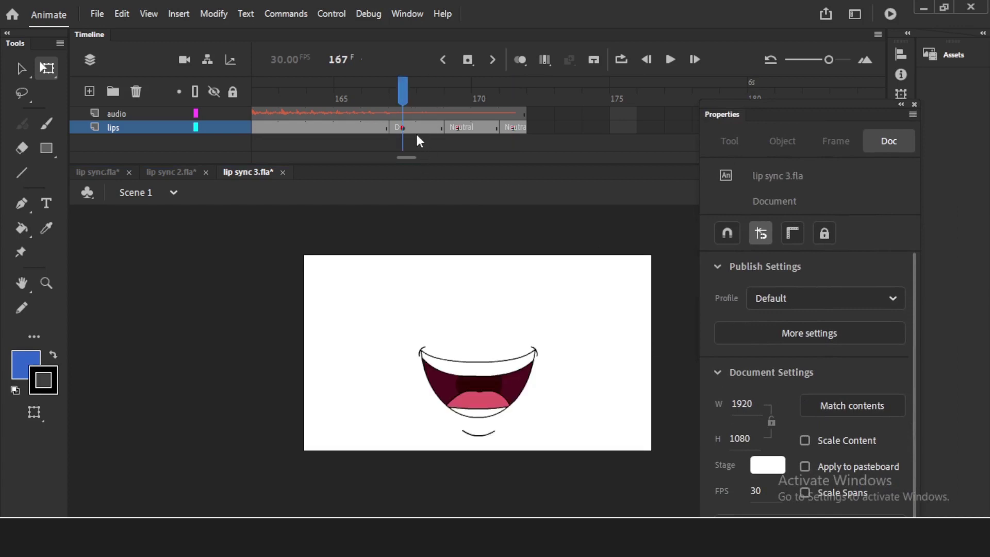
left_click(418, 128)
left_click(545, 290)
left_click(513, 385)
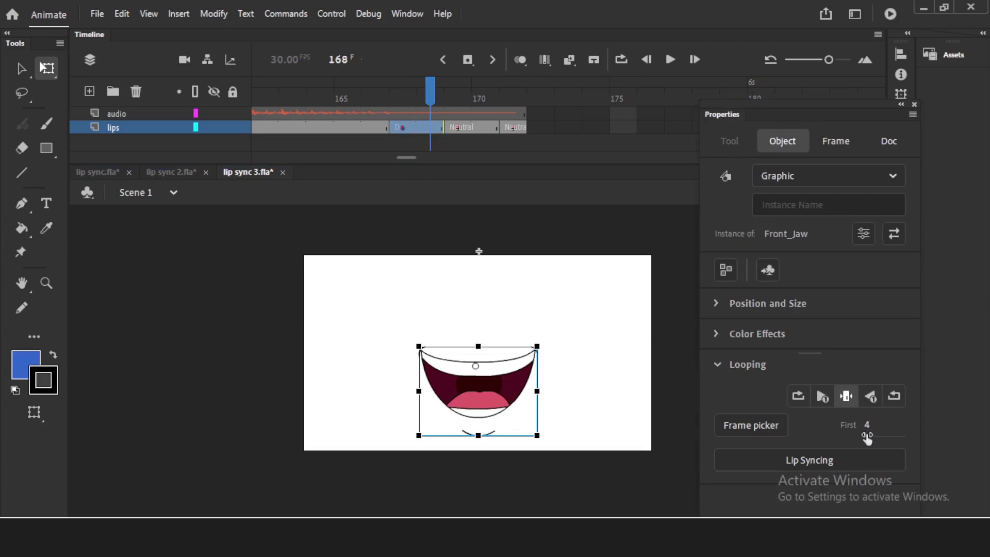
left_click(757, 426)
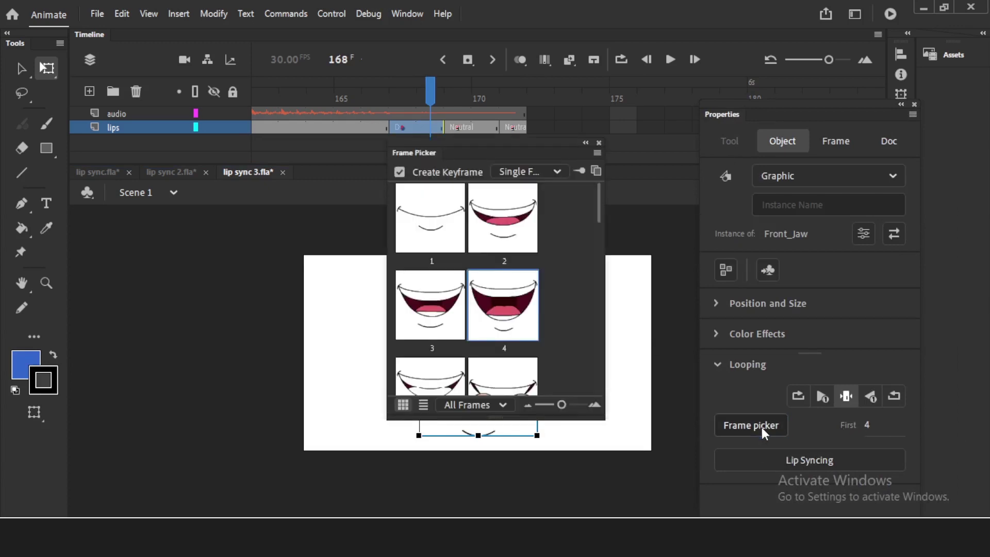
left_click_drag(430, 141, 146, 209)
scroll(280, 266, "down", 4)
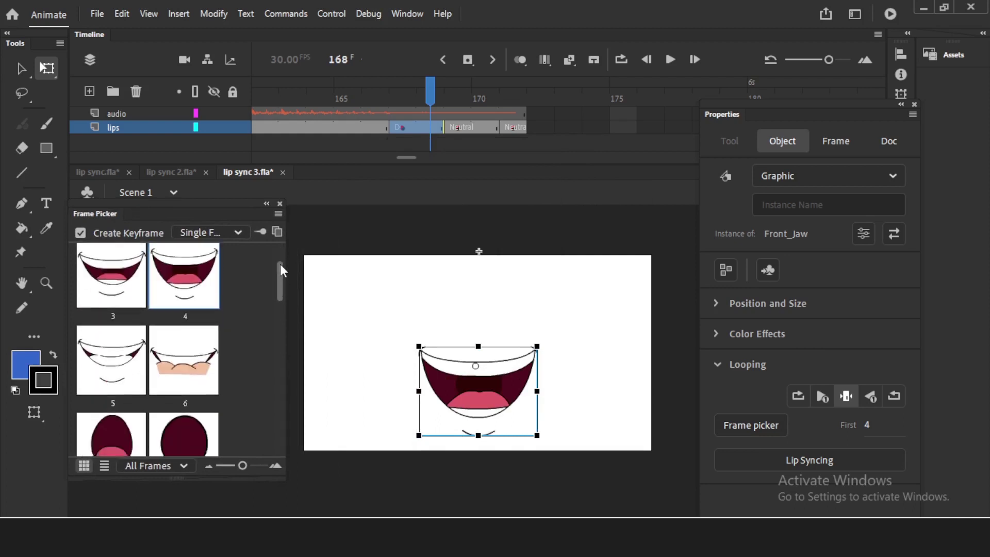
left_click(183, 404)
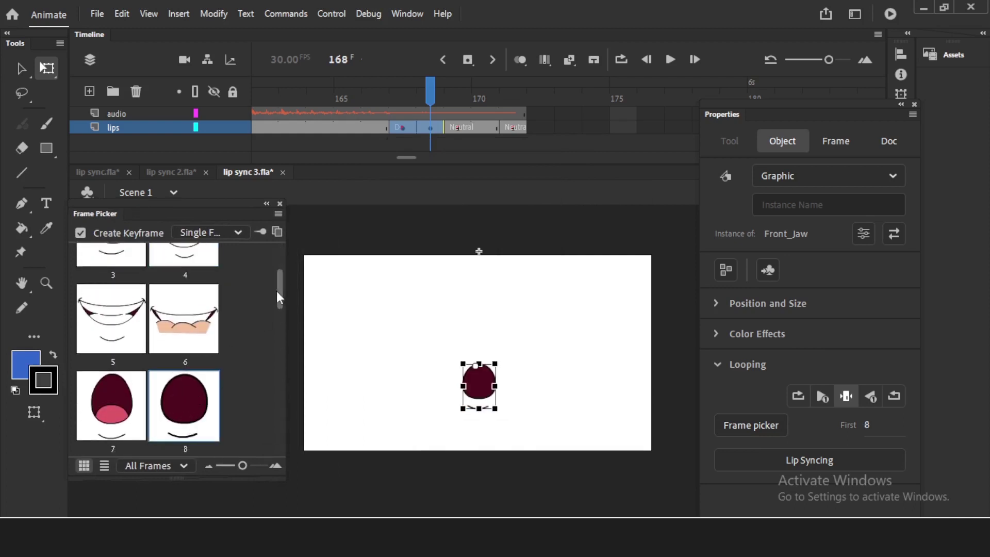
Step: Switch the mouth at frame 168 to mouth frame 4 and close the Frame Picker
scroll(278, 292, "up", 4)
left_click(206, 372)
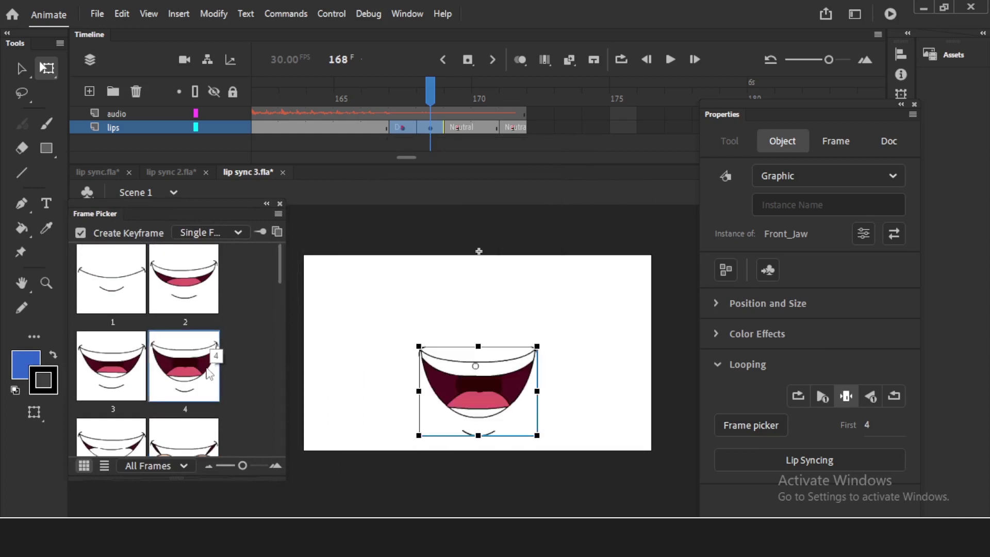
scroll(280, 263, "down", 2)
scroll(282, 253, "up", 2)
left_click(283, 172)
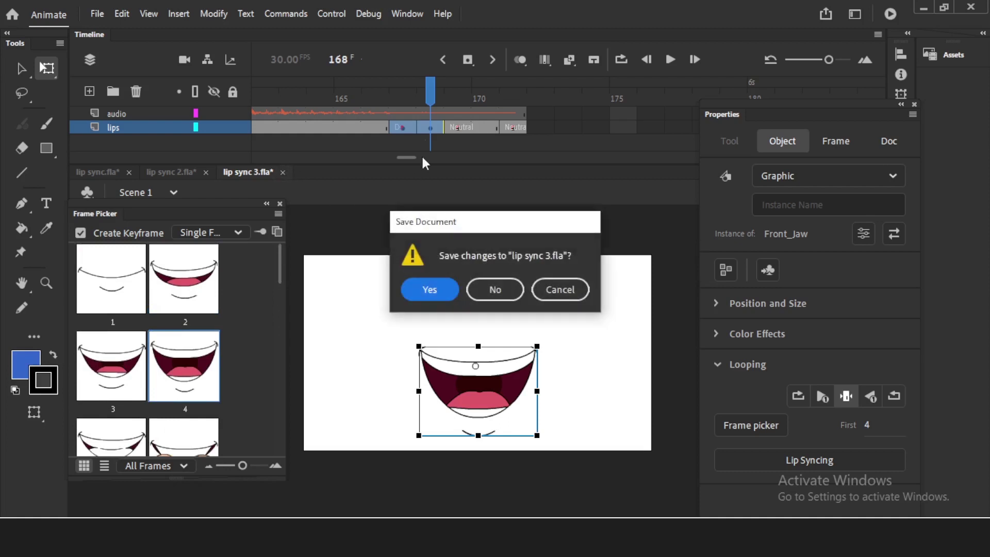
left_click(560, 289)
left_click_drag(192, 223, 196, 269)
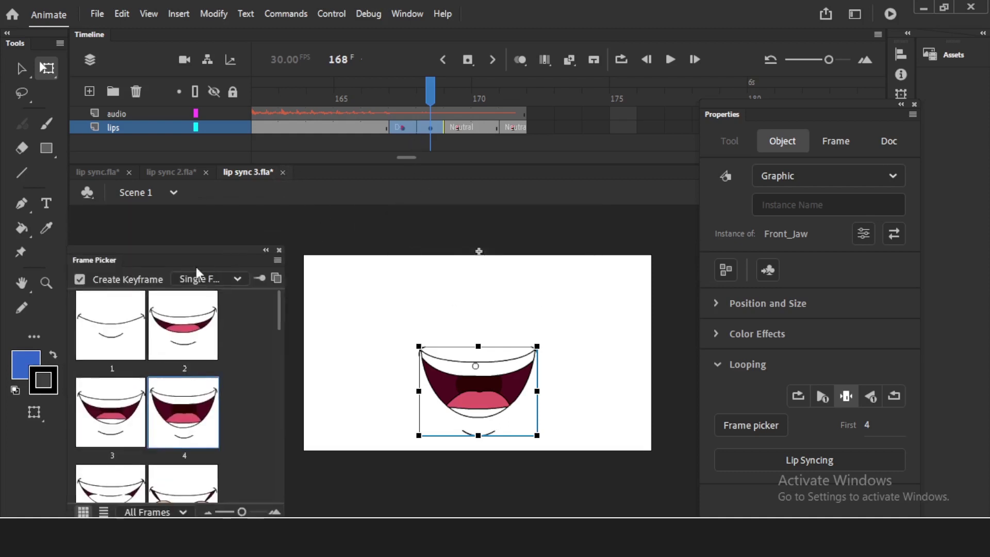
left_click(280, 251)
Step: Select the mouth at frame 169 and try mouth frames 4, 3 and 5 with the Frame Picker
left_click(460, 128)
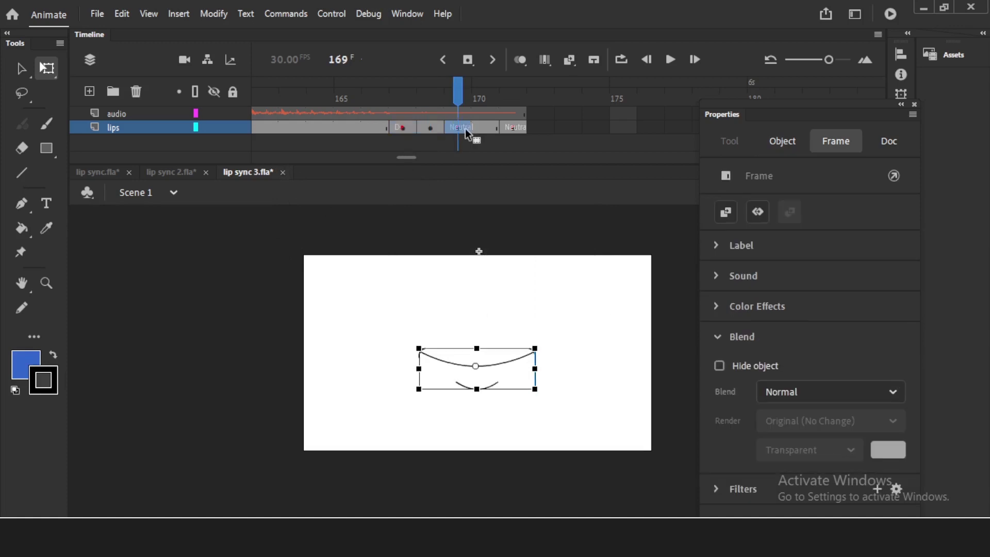
left_click(509, 365)
left_click(757, 423)
scroll(280, 316, "down", 1)
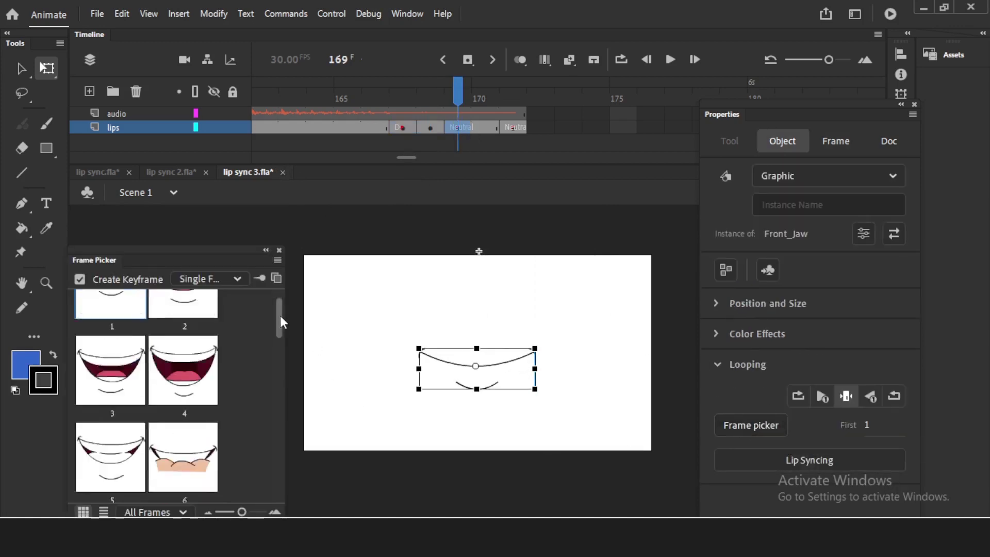
left_click(188, 385)
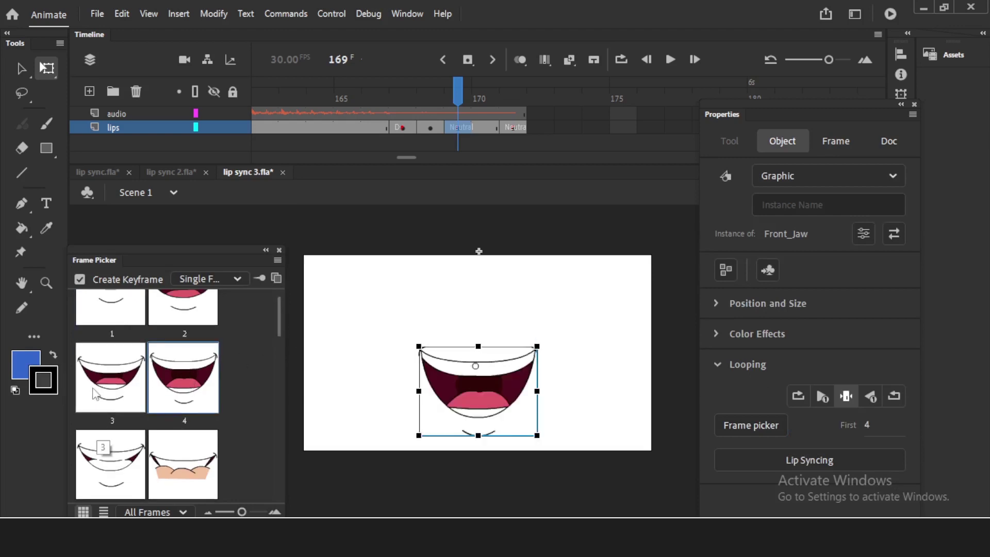
left_click(110, 377)
left_click(110, 463)
Step: Assign mouth frame 12 to the mouth at frame 169, close the Frame Picker and deselect
scroll(279, 322, "down", 3)
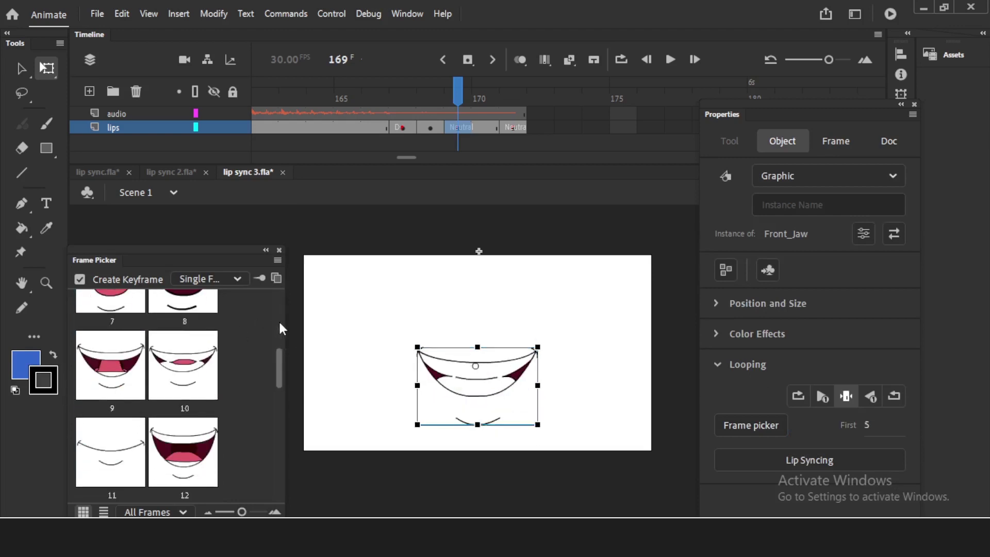
left_click(186, 446)
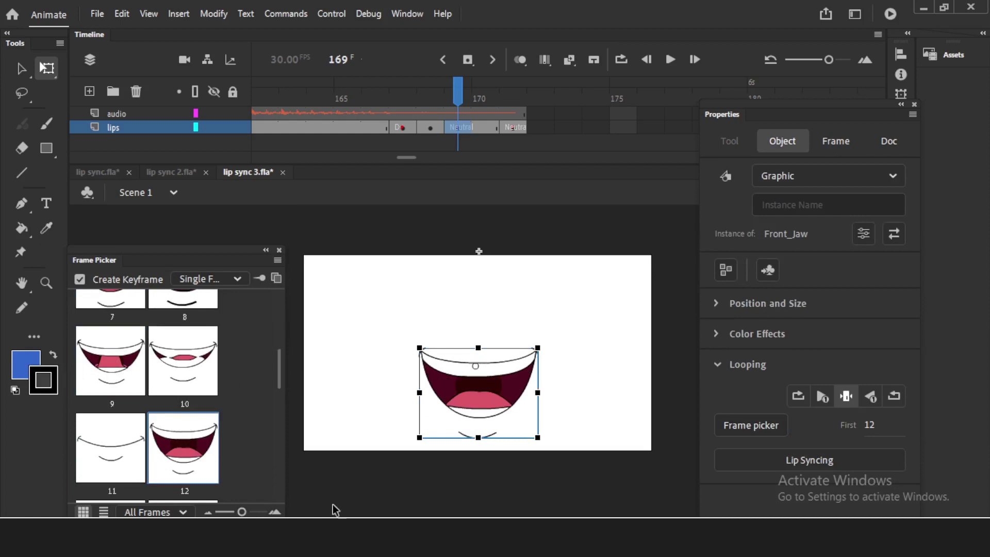
left_click(279, 251)
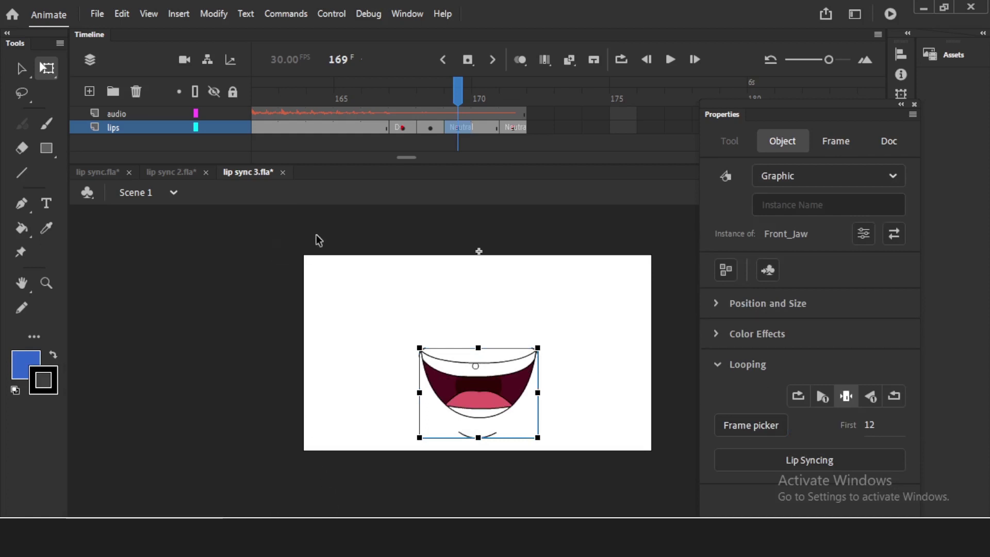
left_click(312, 257)
Step: Switch to the lip sync.fla document and close the floating Properties to free the stage
left_click(82, 171)
left_click(175, 171)
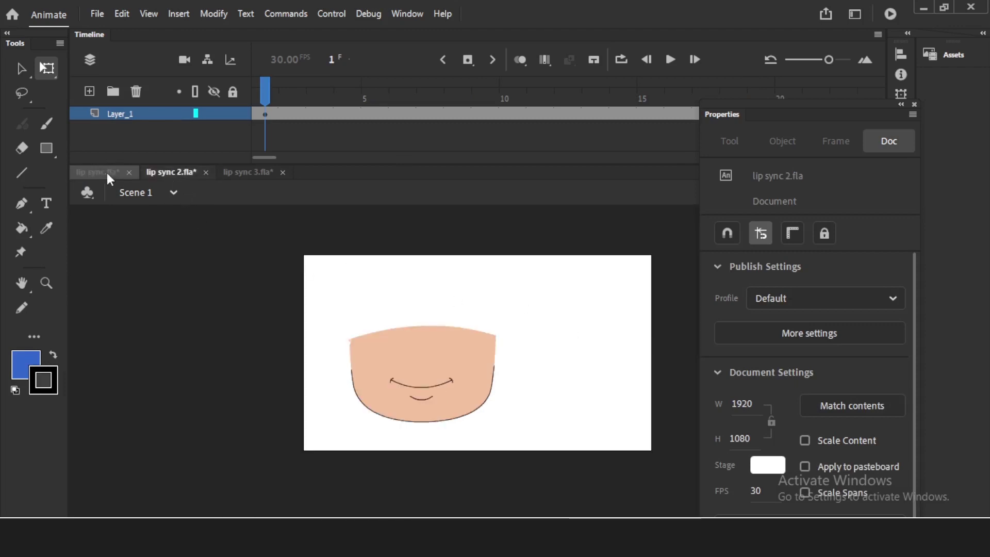
left_click(106, 172)
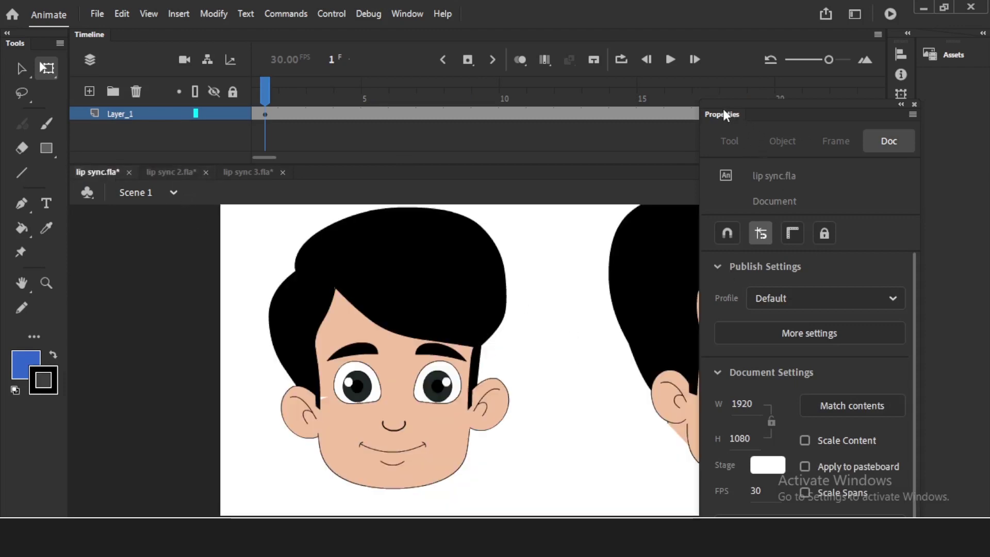
left_click_drag(724, 110, 739, 316)
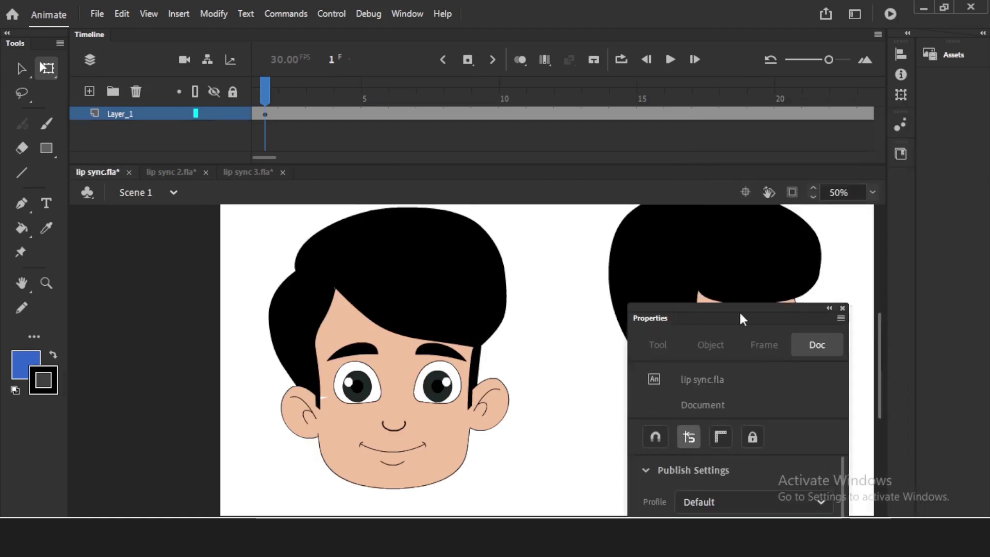
left_click(842, 308)
Step: Select all parts of the second character head and move it off the stage, past its right edge
key("ctrl+minus")
left_click_drag(529, 305, 486, 252)
left_click_drag(554, 350, 757, 348)
left_click(571, 341)
Step: Select all parts of the front-view head and distribute them to separate layers
left_click_drag(466, 393, 293, 255)
right_click(400, 382)
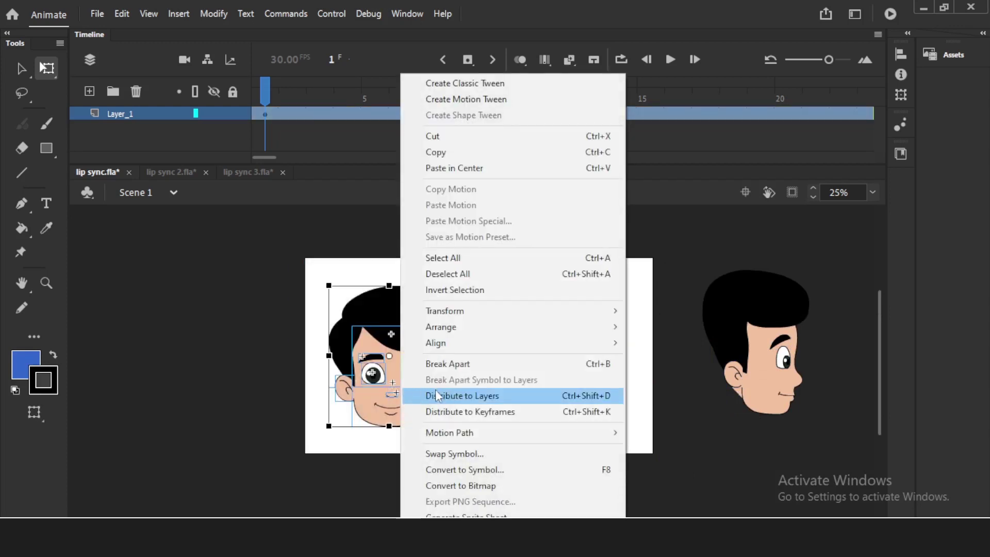
left_click(436, 394)
left_click(508, 342)
Step: Test that the front jaw moves separately by pulling it below the face, and undo the move
left_click(411, 416)
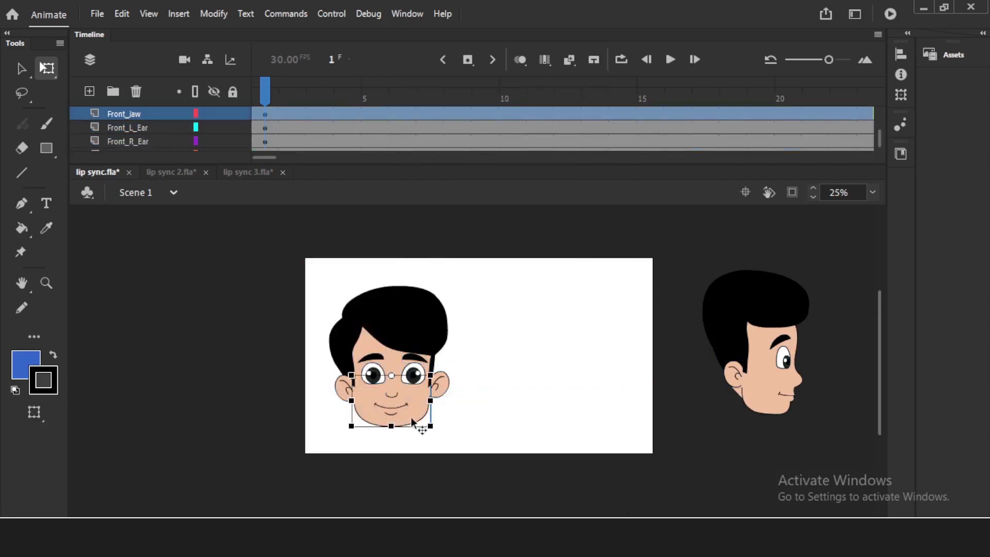
left_click_drag(411, 418, 417, 448)
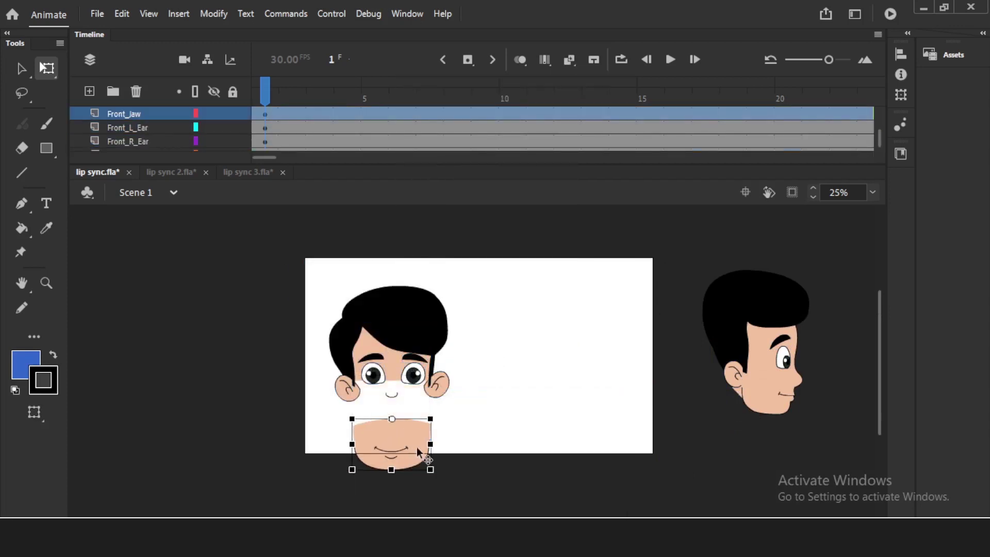
key("ctrl+z")
left_click(492, 381)
left_click_drag(818, 442, 662, 246)
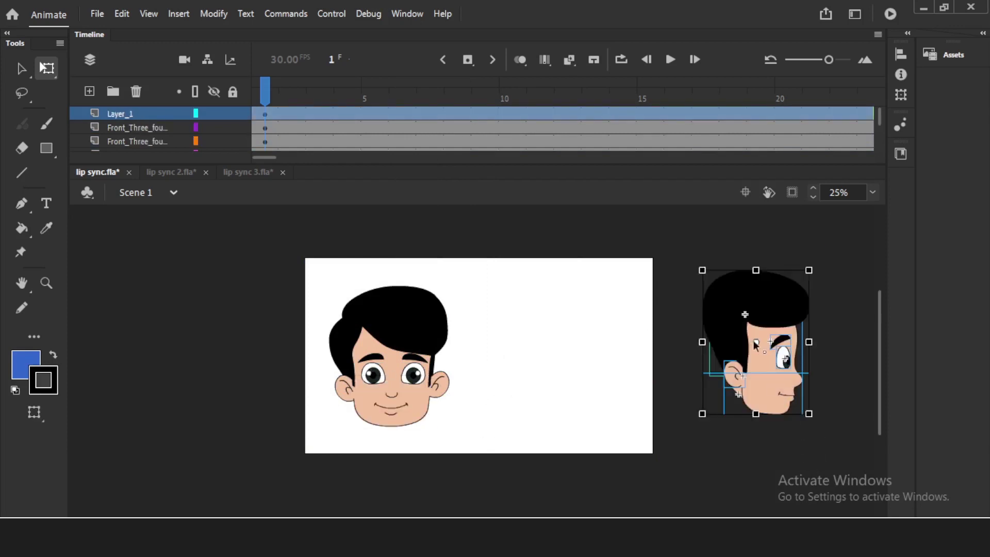
left_click(623, 336)
Step: Select the jaw of the front-view head and rename its Front_Jaw layer as lips
key("ctrl+=")
left_click_drag(485, 342, 600, 304)
left_click(463, 447)
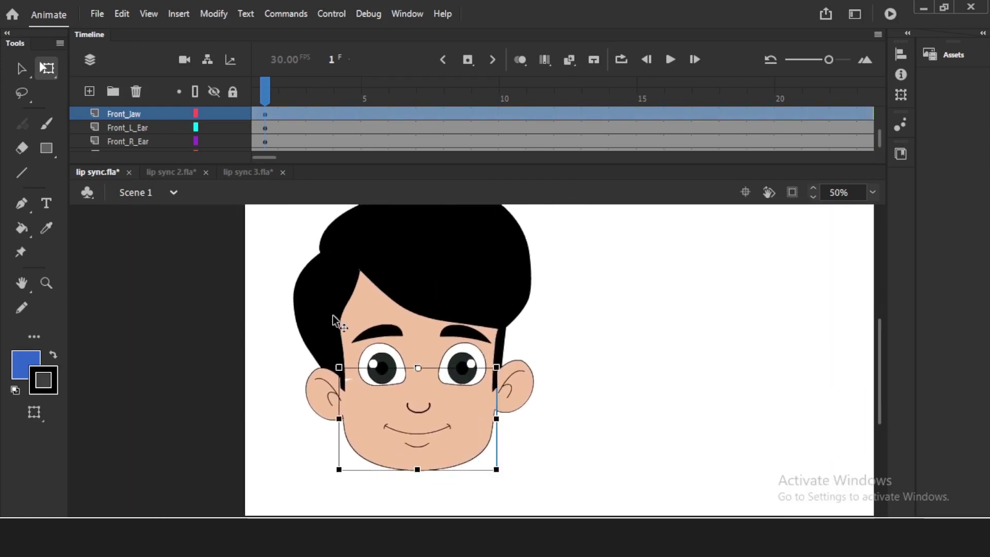
double_click(138, 113)
key("BackSpace")
type("lips")
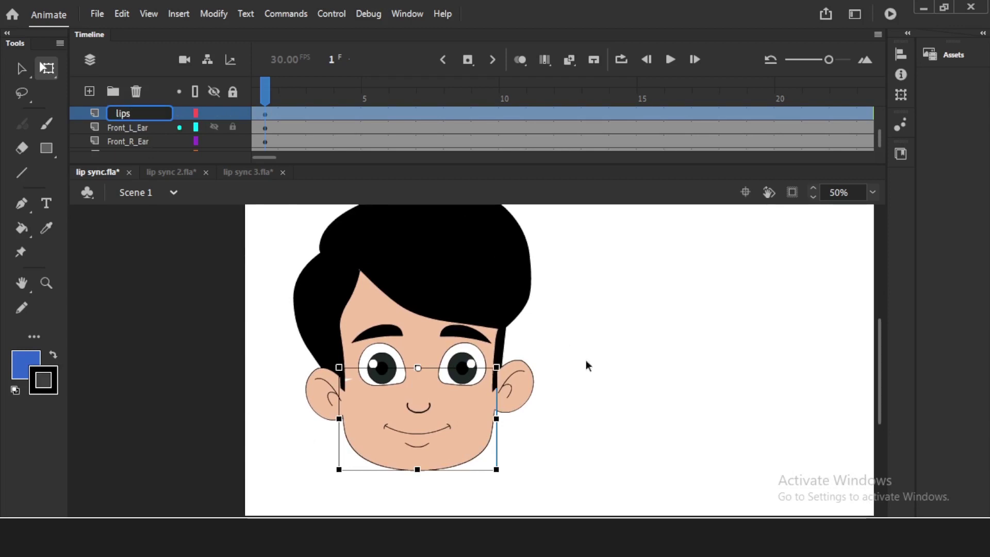
left_click(630, 355)
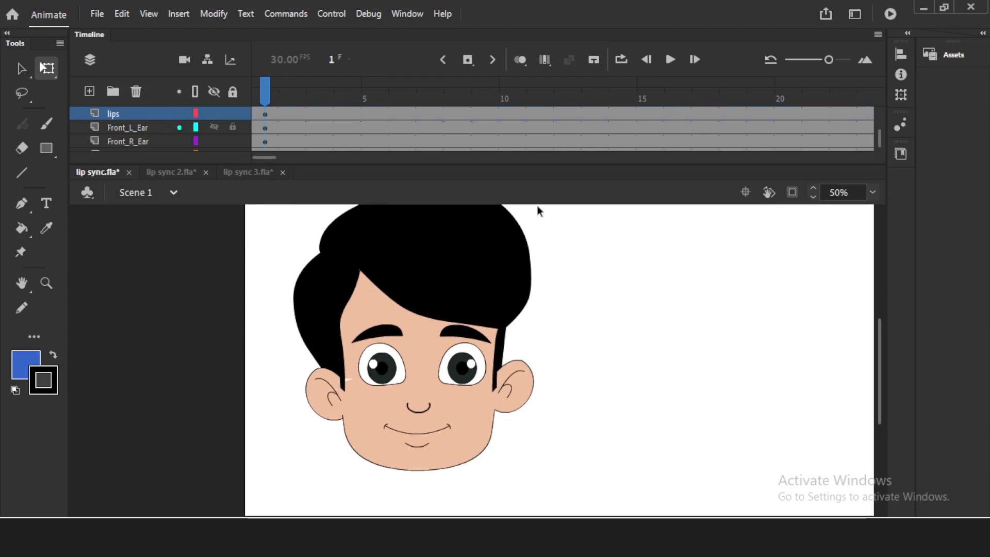
Step: Lock all layers except lips and select the lips layer
left_click_drag(540, 164, 526, 132)
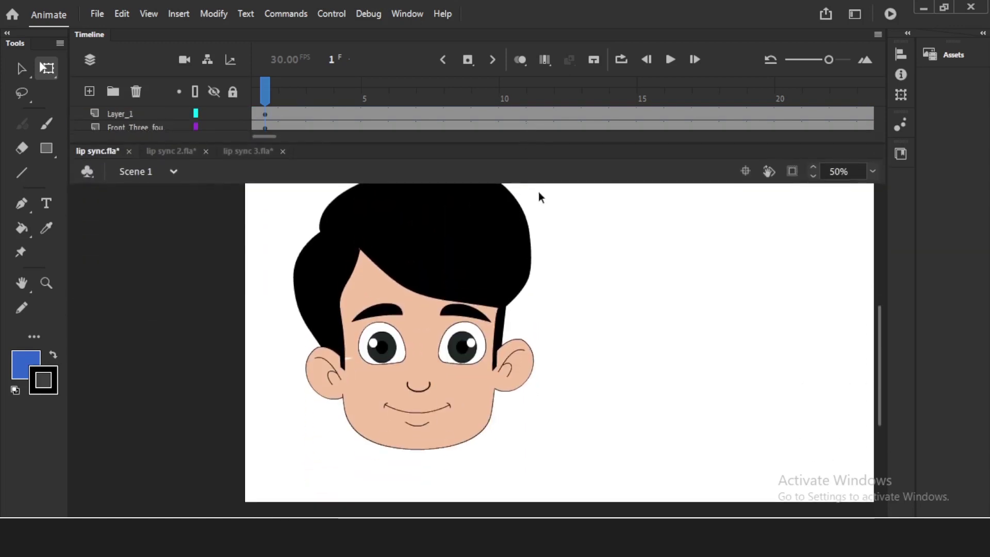
left_click(444, 445)
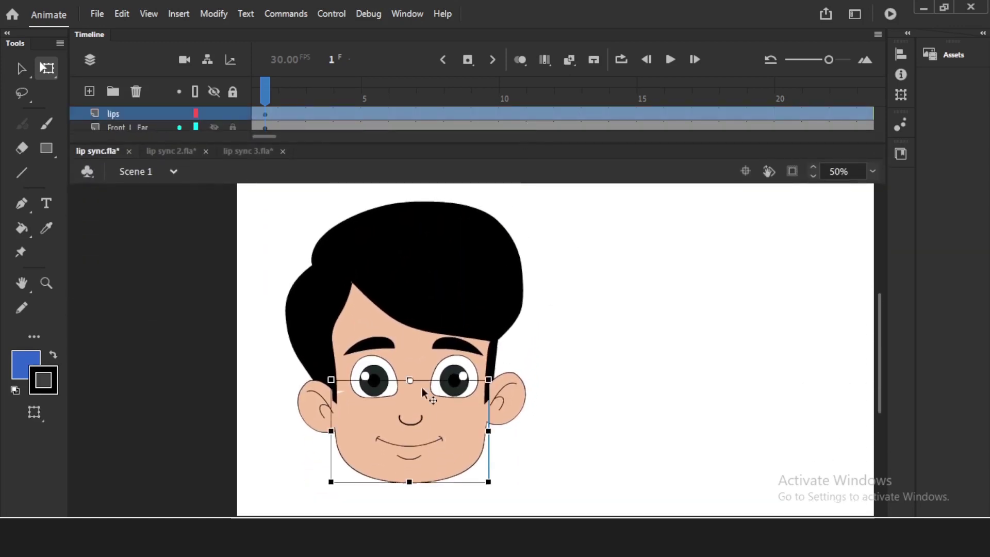
left_click(234, 127)
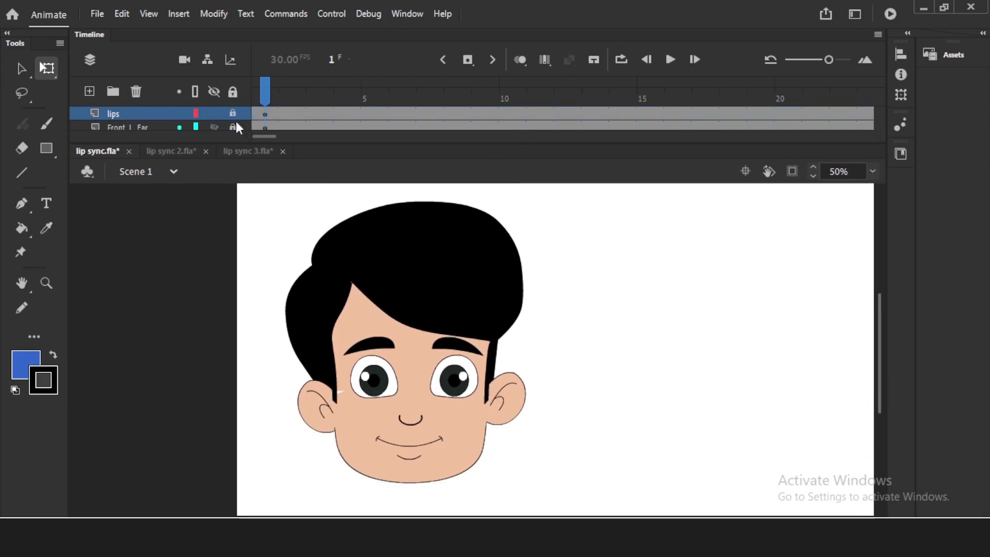
left_click(614, 336)
left_click(117, 114)
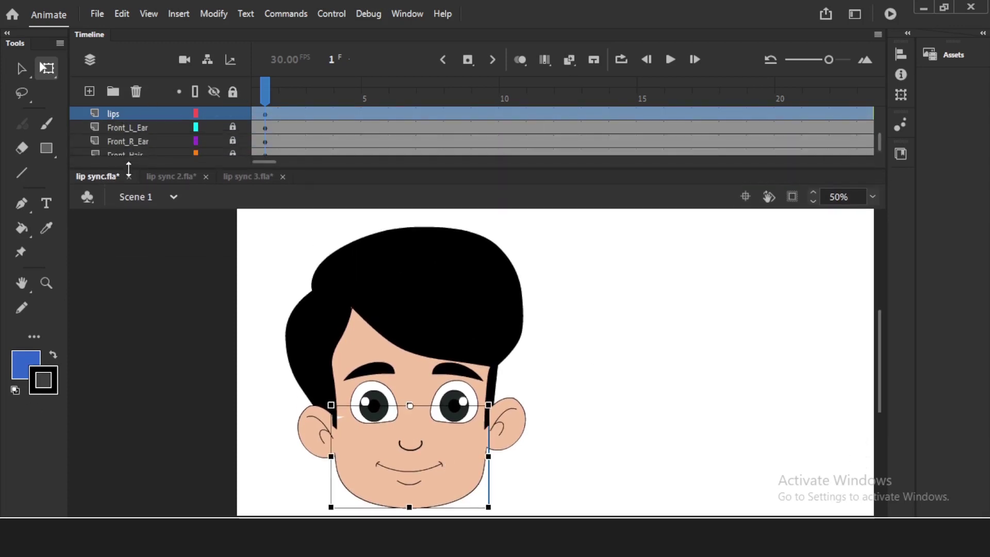
Step: Add a new layer above lips and name it audio
left_click(89, 91)
double_click(138, 110)
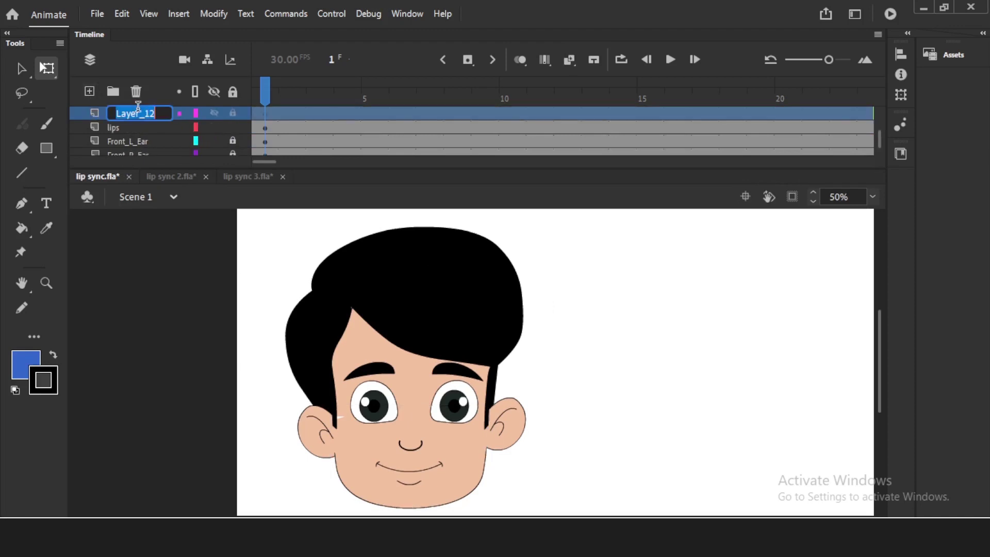
type("a")
left_click(200, 264)
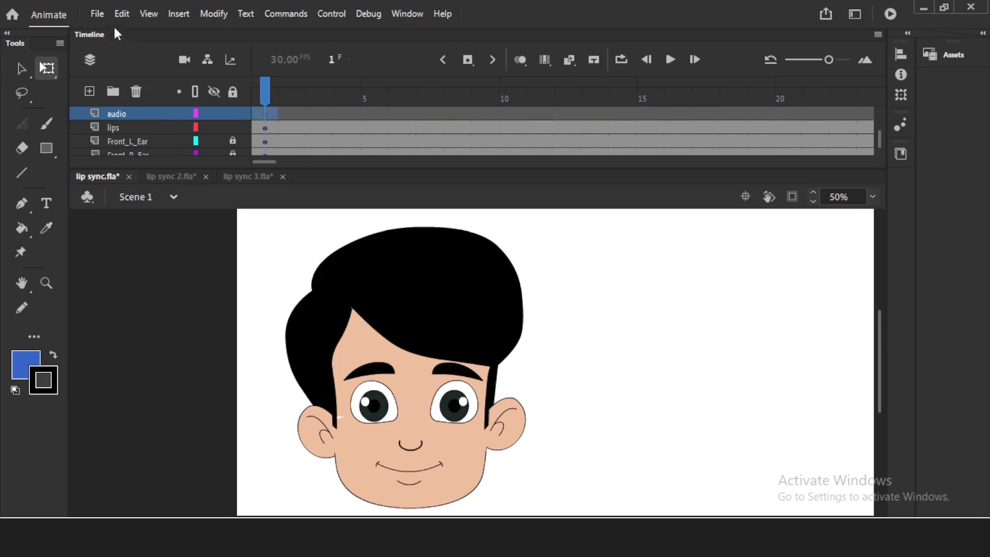
left_click(96, 13)
mouse_move(197, 228)
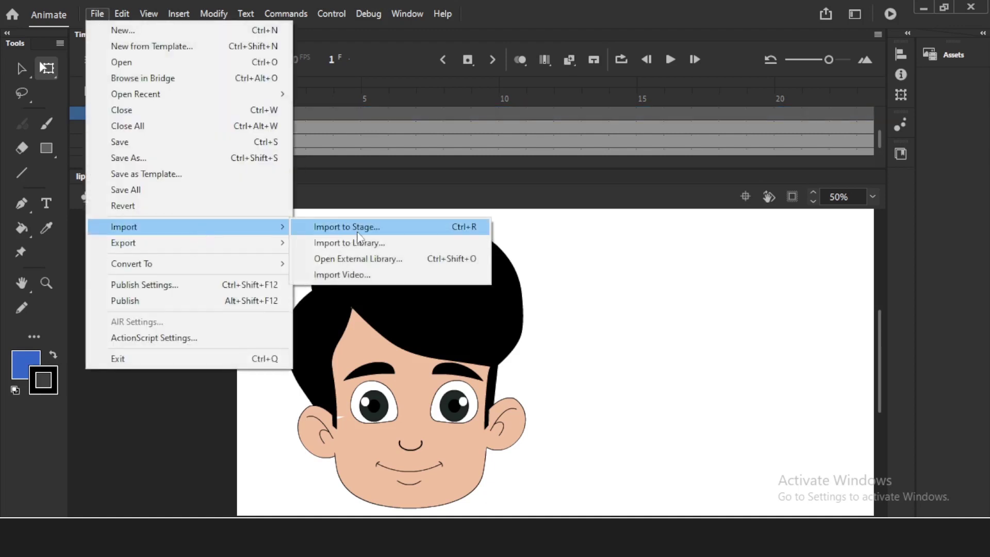
left_click(357, 230)
left_click(170, 149)
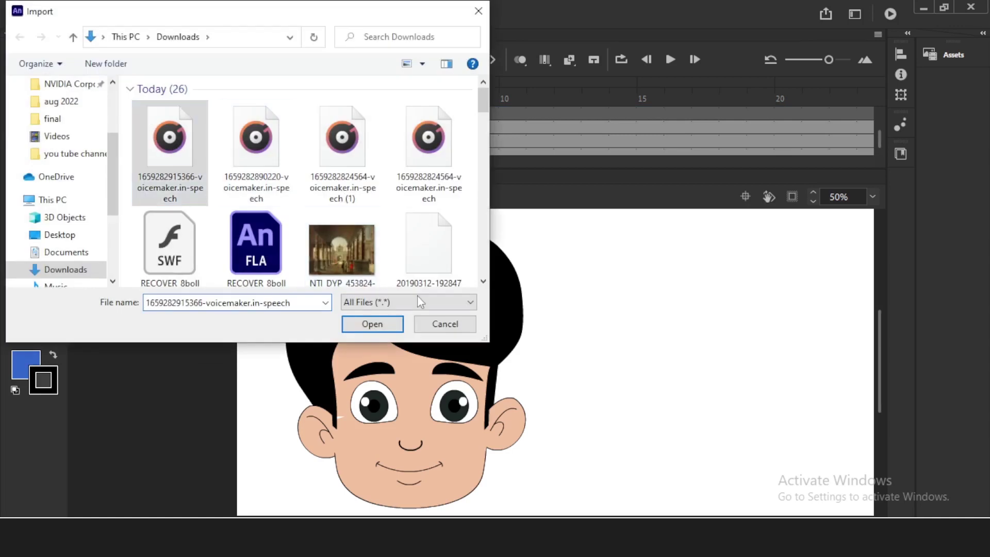
left_click(372, 324)
Step: Shrink the timeline frames, play the animation to check the imported voice-over, and go to frame 28 of the audio layer
left_click(806, 59)
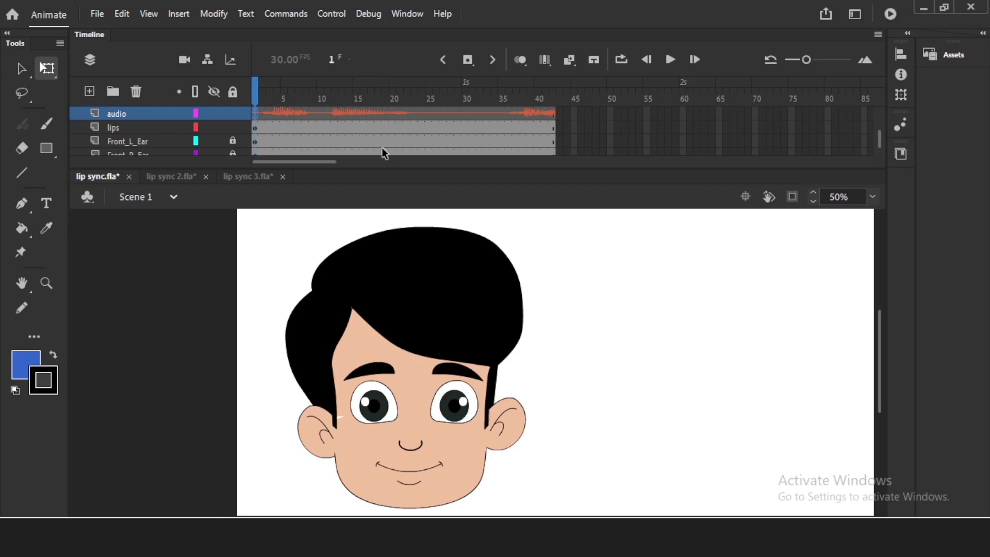
key("Return")
left_click(451, 112)
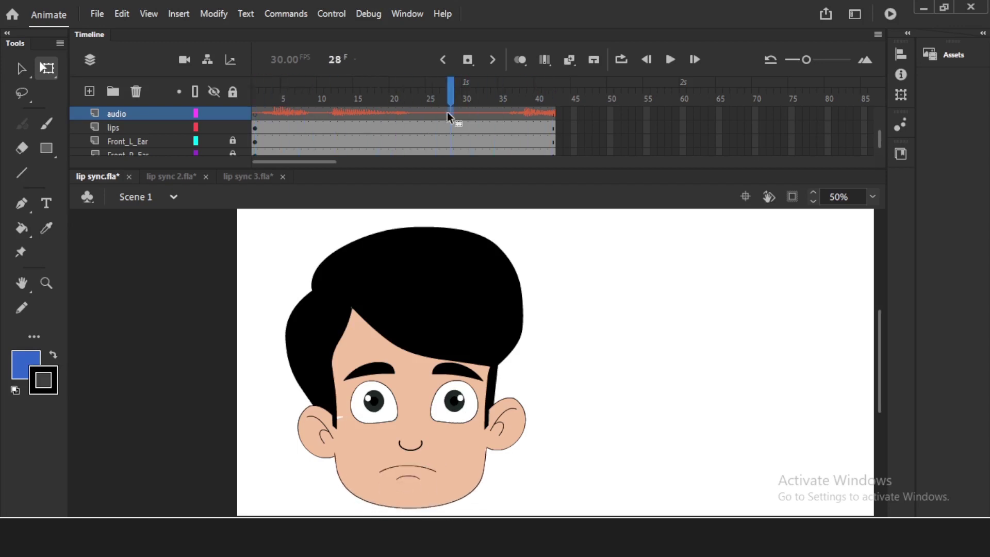
Step: Extend the frames of the audio, lips, Front_L_Ear and Front_R_Ear layers to frame 165
left_click_drag(317, 161, 399, 162)
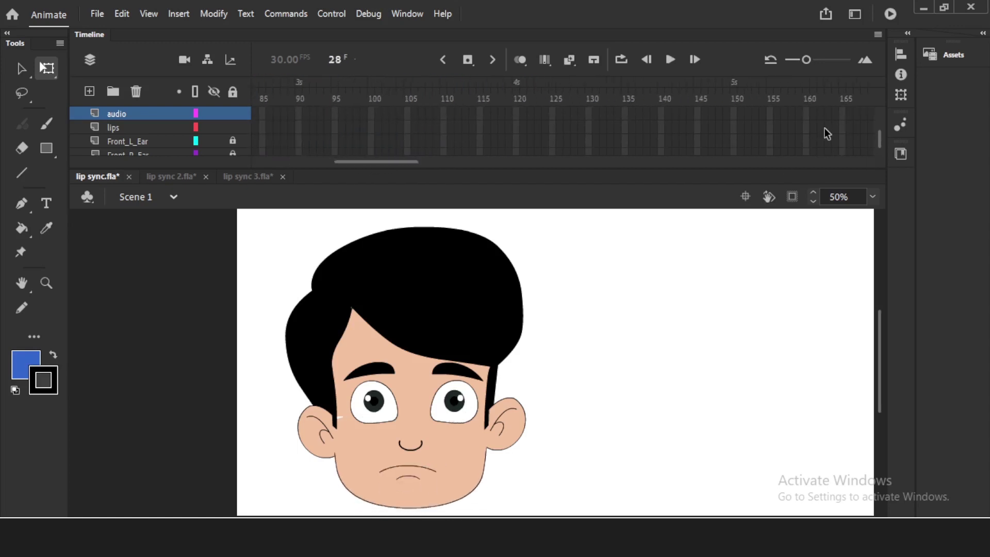
left_click(843, 114)
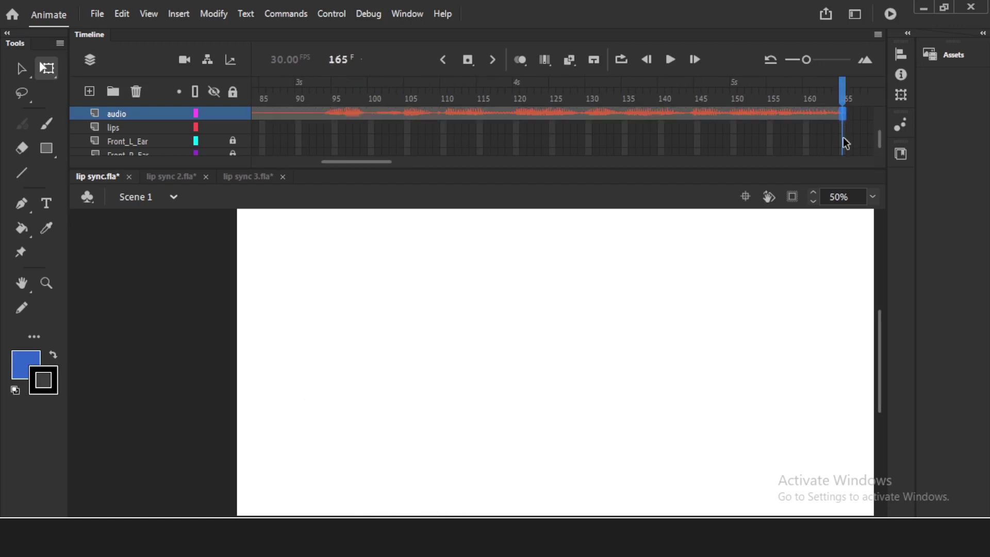
left_click(843, 127)
key("F5")
left_click(843, 141)
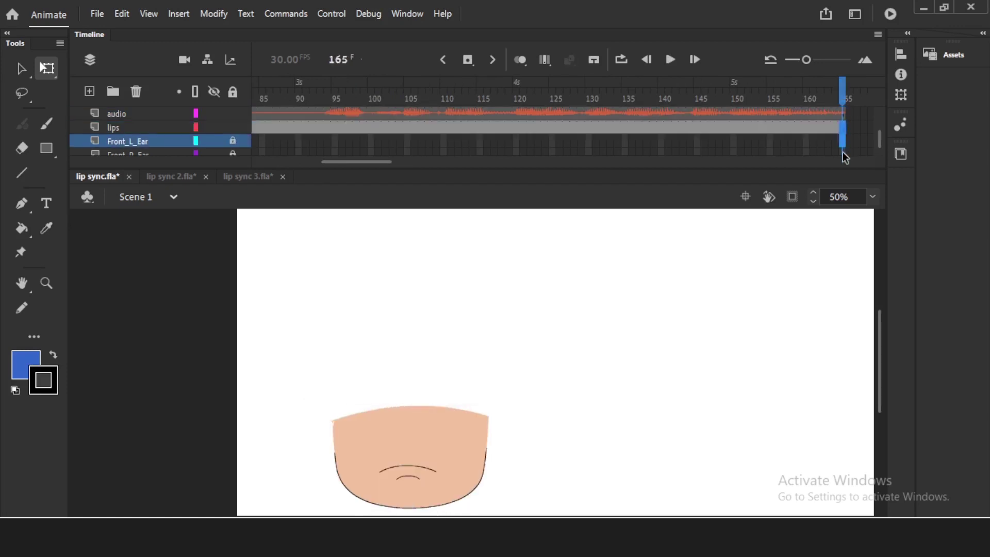
key("F5")
left_click(843, 153)
key("F5")
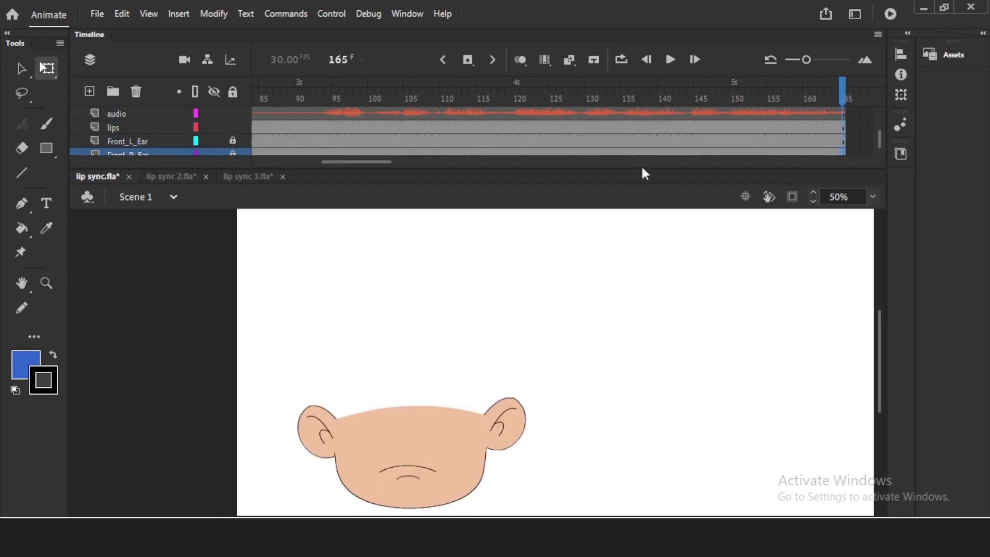
Step: Extend the frames of the remaining head layers, Layer_1 through Front_Nose and Front_Hair, to frame 165
left_click_drag(641, 169, 654, 307)
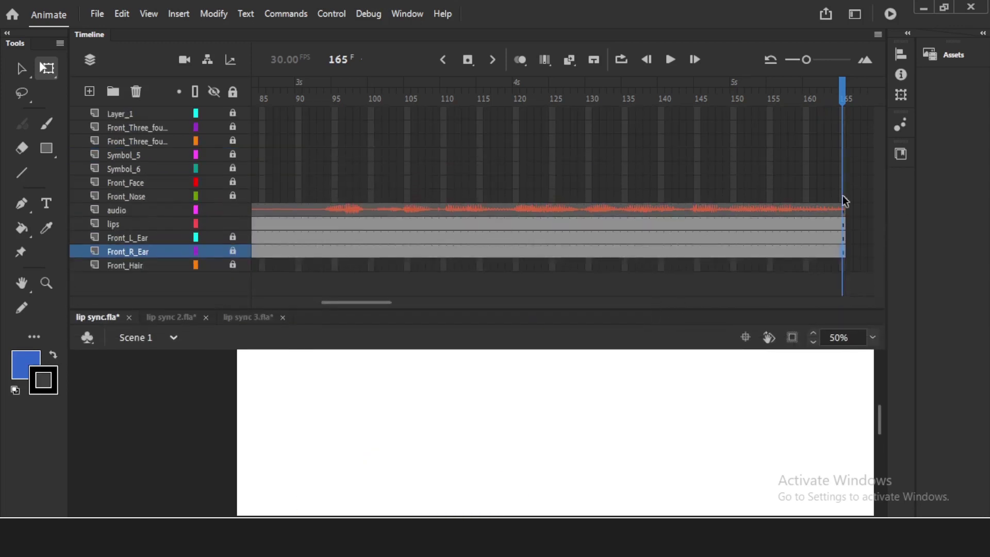
left_click(839, 106)
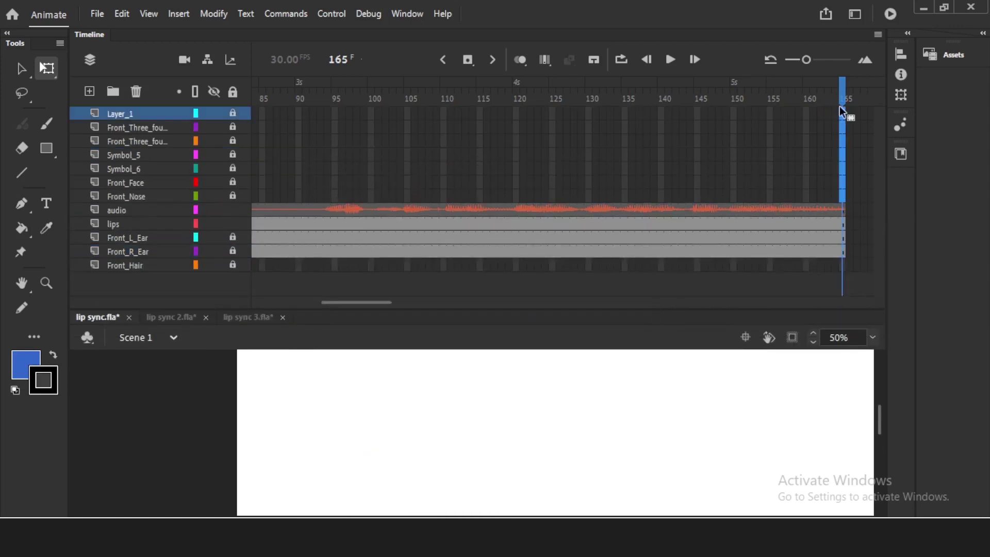
key("F5")
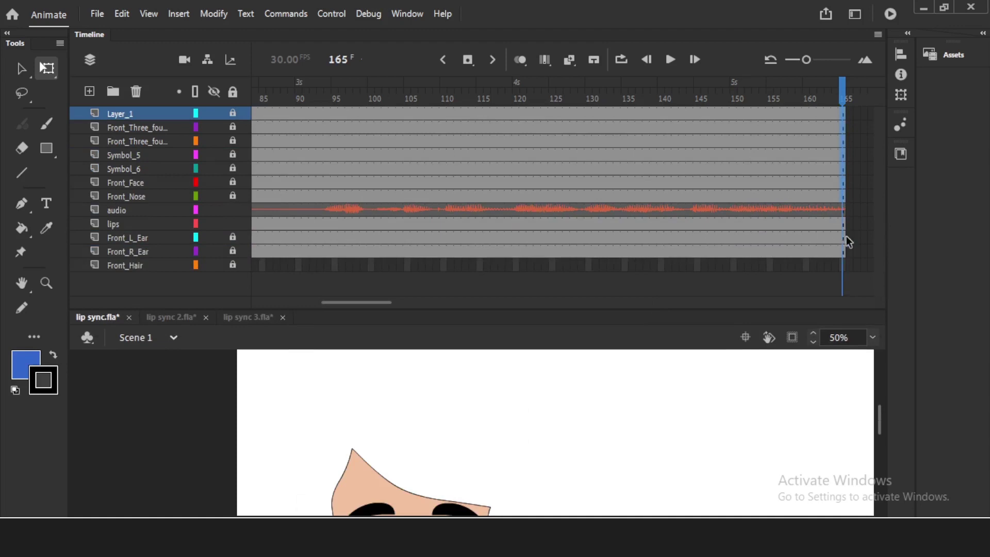
left_click(844, 265)
key("F5")
Step: Extend the frames of all layers to frame 180 so the whole voice-over fits
left_click_drag(385, 303, 771, 299)
left_click_drag(792, 267, 789, 126)
left_click(588, 140)
left_click_drag(429, 114, 429, 266)
key("F5")
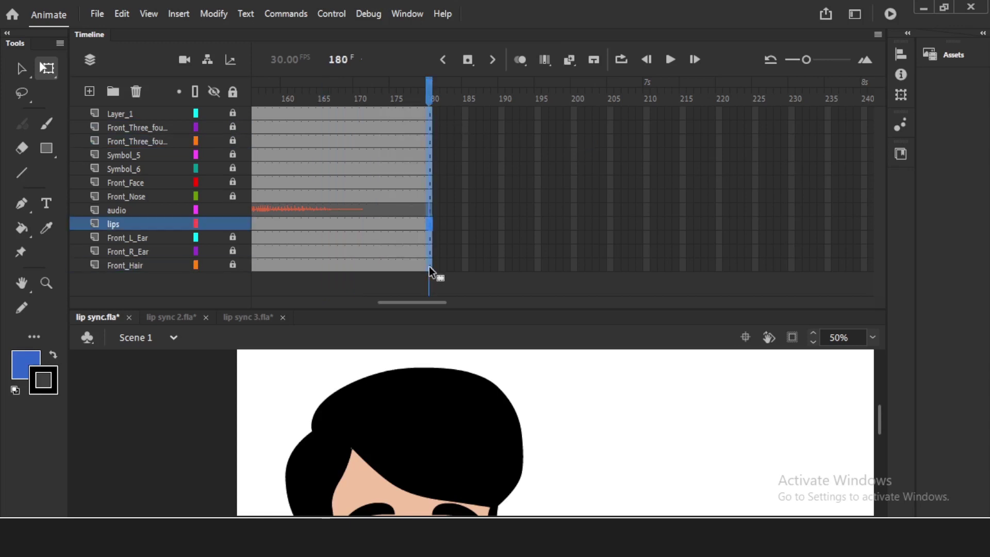
Step: Move the audio and lips layers to the top of the layer stack and shorten the timeline to show only those two
left_click_drag(422, 301, 289, 315)
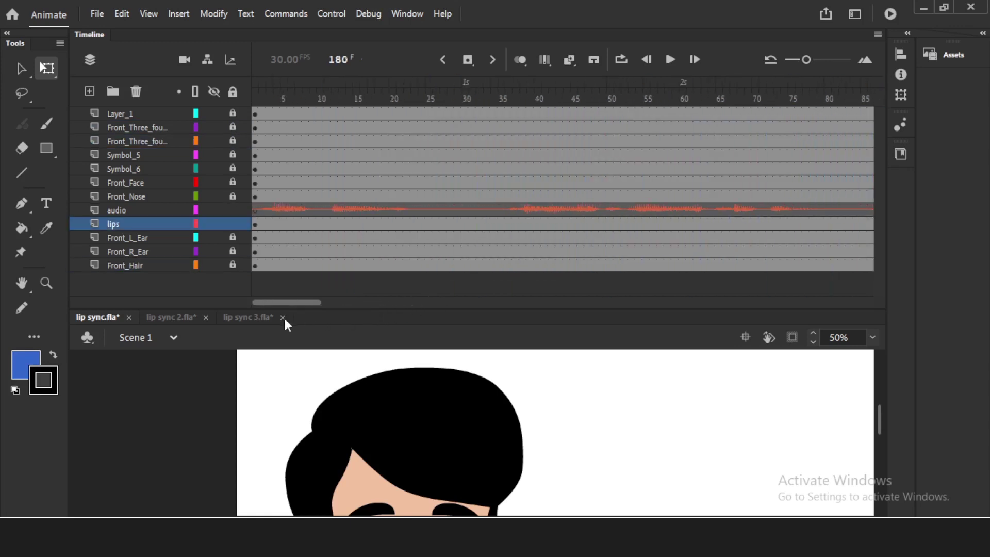
left_click(122, 210)
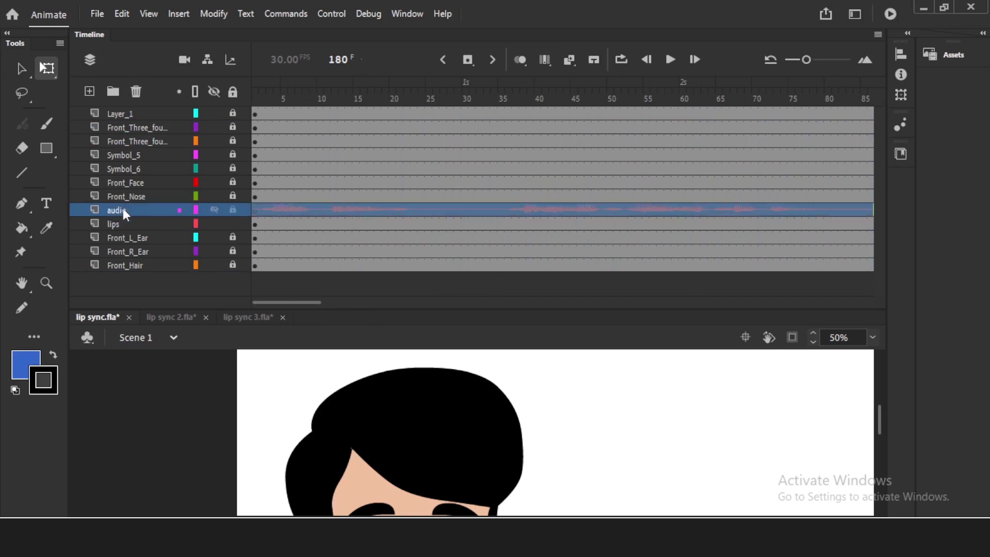
left_click(126, 224, "shift")
left_click_drag(134, 210, 137, 110)
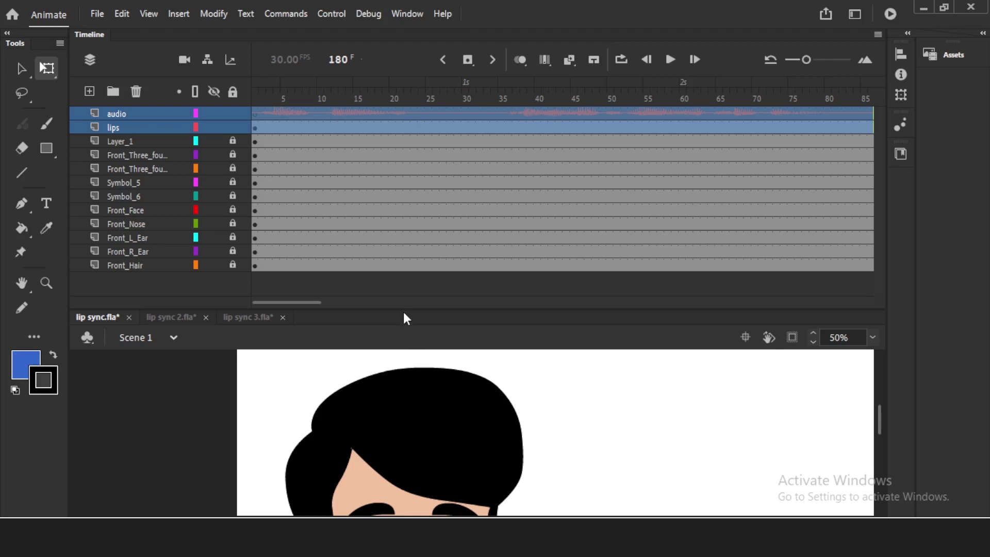
left_click_drag(404, 310, 412, 148)
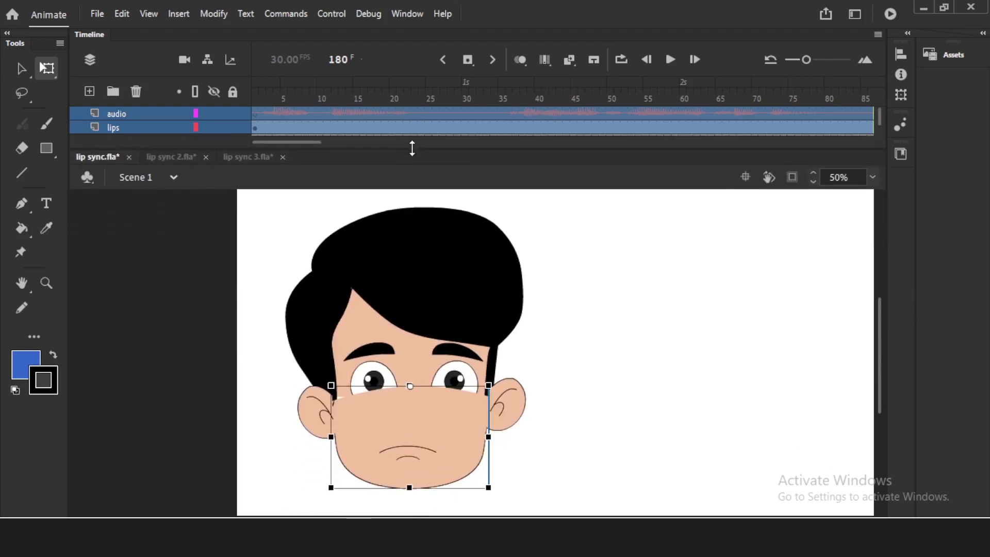
left_click(621, 315)
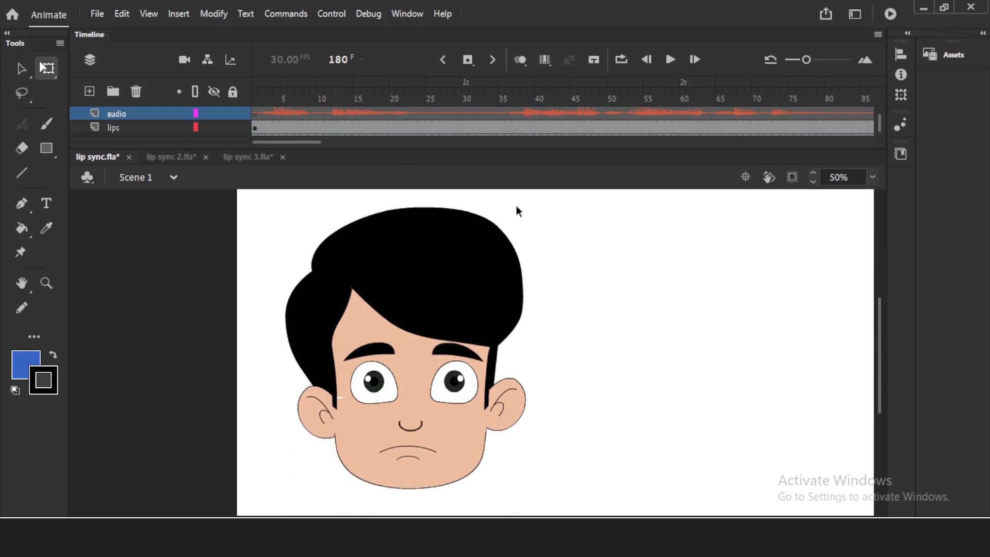
Step: Select the Front_Jaw graphic at frame 1 of the lips layer and open its Lip Syncing setup
left_click_drag(318, 98, 247, 98)
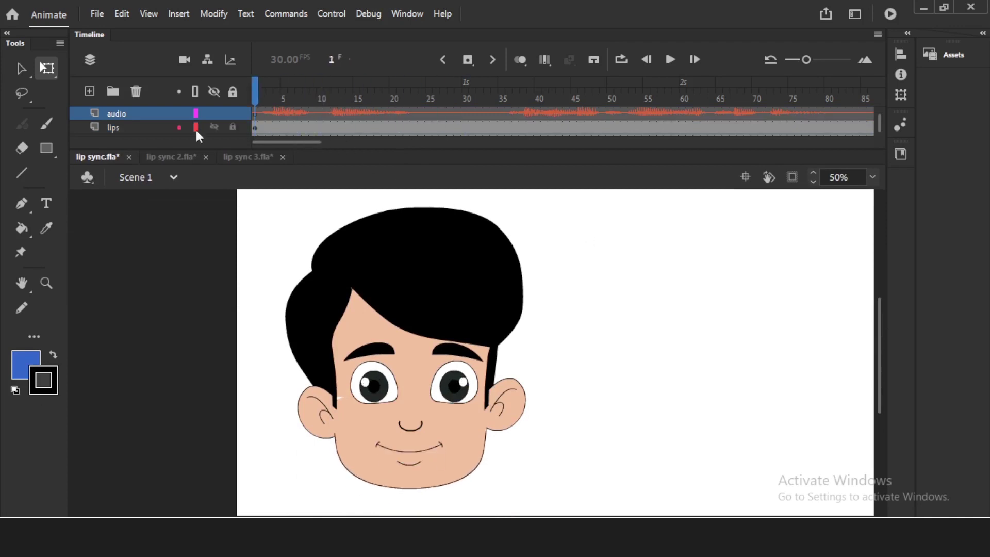
left_click(422, 470)
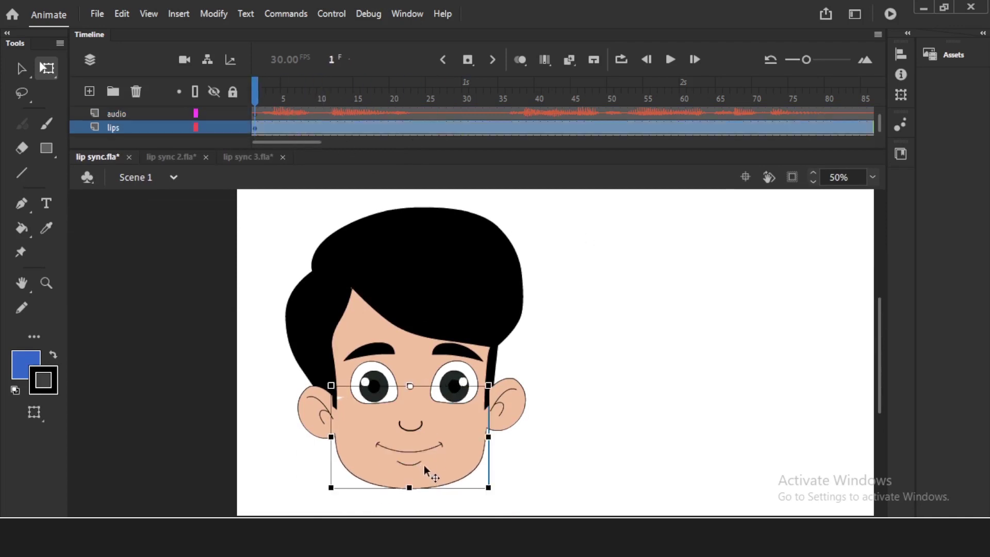
left_click(410, 12)
left_click(500, 128)
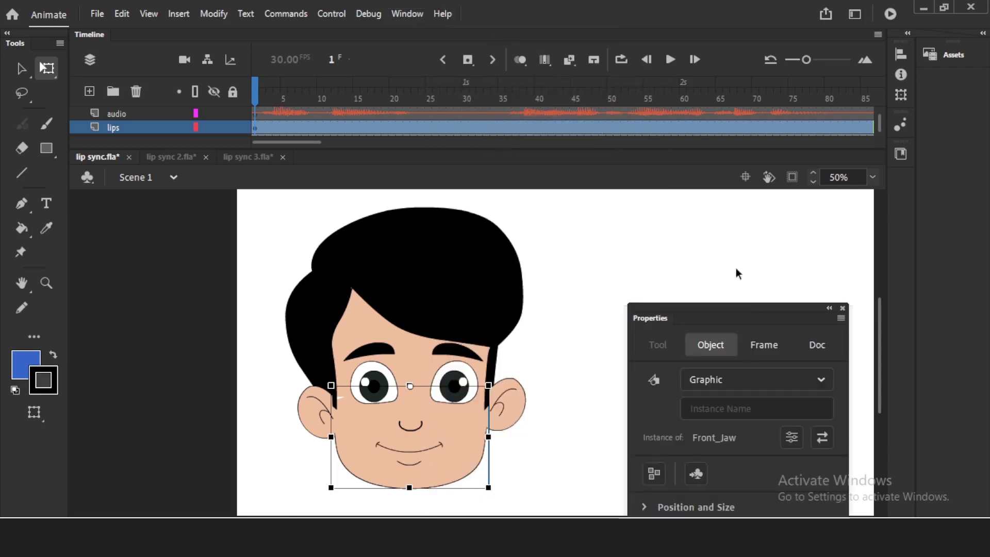
left_click_drag(743, 295, 759, 154)
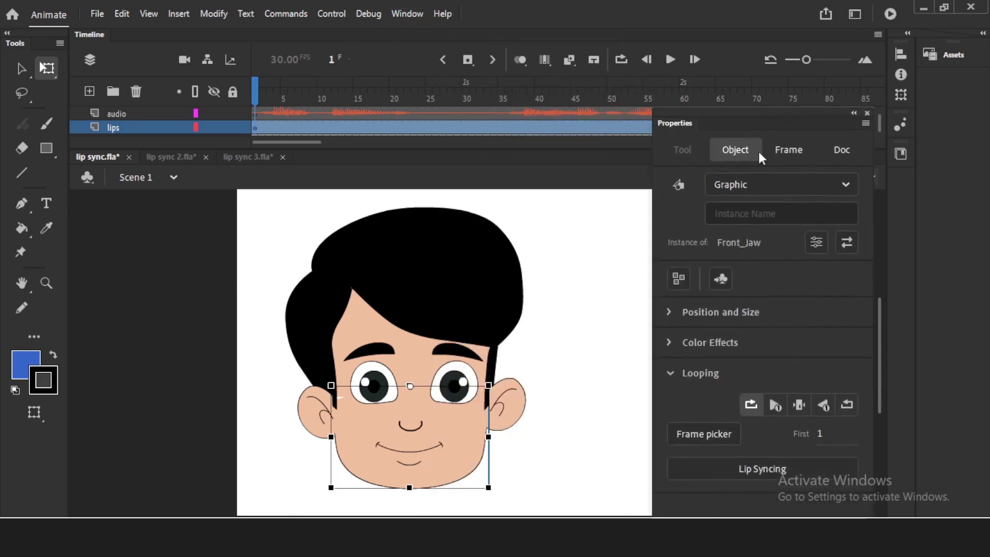
left_click(761, 475)
left_click_drag(572, 100, 679, 134)
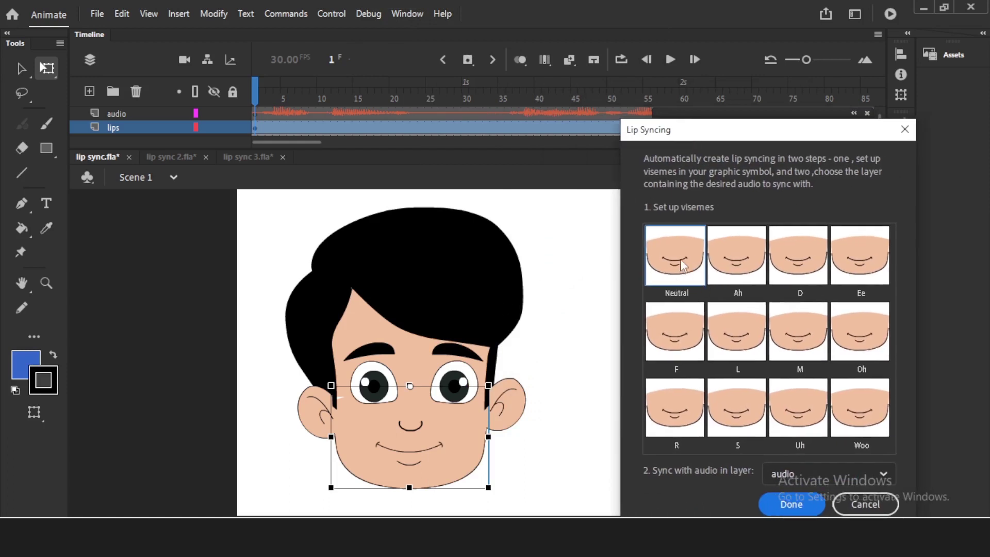
Step: Assign mouth frame 2 to the Ah viseme, frame 3 to D and frame 4 to Ee
left_click(743, 268)
left_click(598, 328)
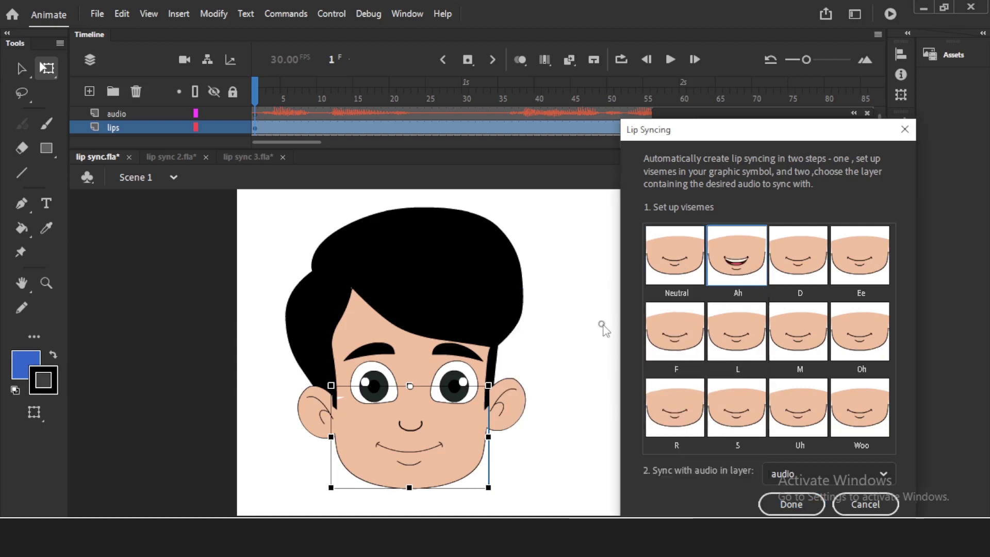
left_click(819, 260)
left_click(724, 325)
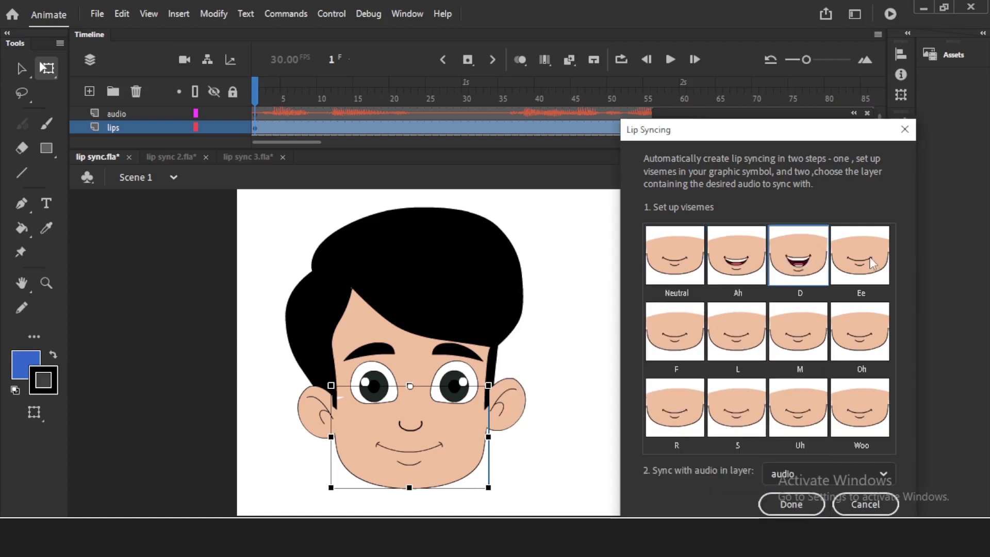
left_click(872, 263)
left_click(840, 316)
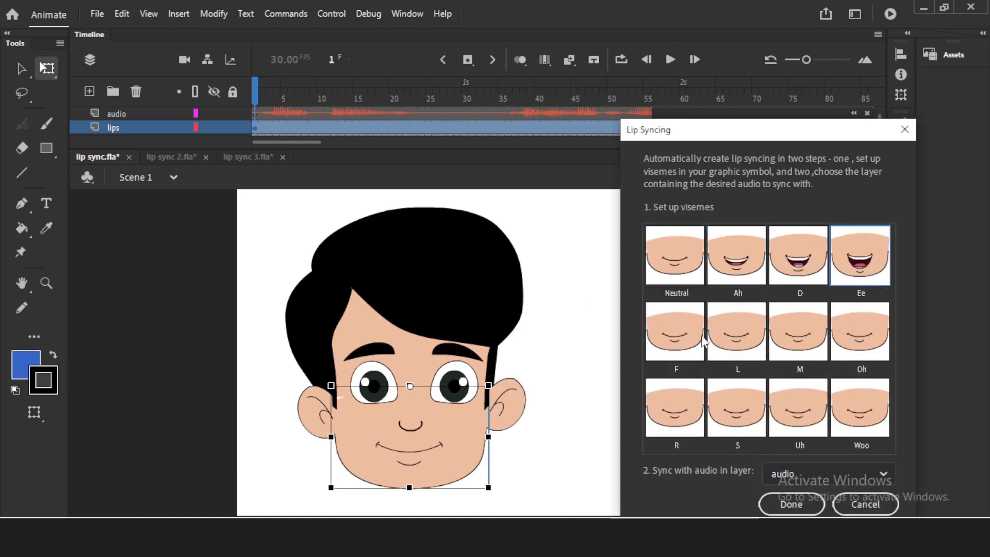
Step: Assign mouth frame 6 to the F viseme, frame 9 to L and frame 5 to M
left_click(683, 347)
left_click(796, 264)
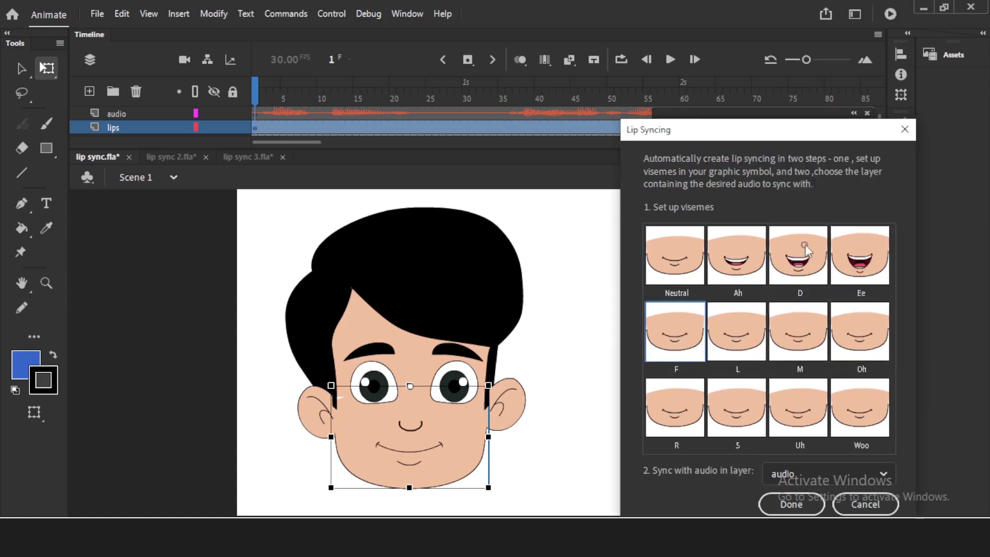
left_click(749, 341)
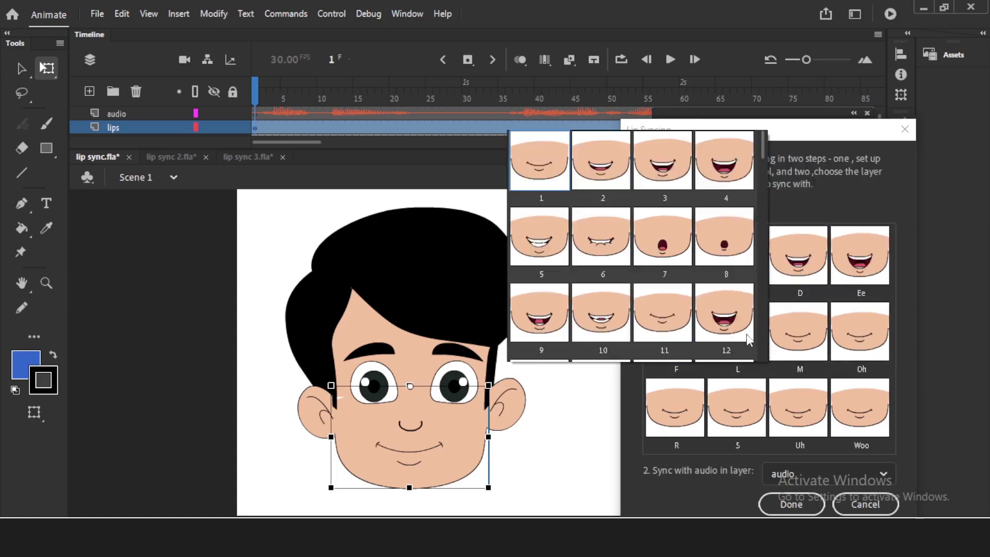
left_click(544, 320)
left_click(803, 339)
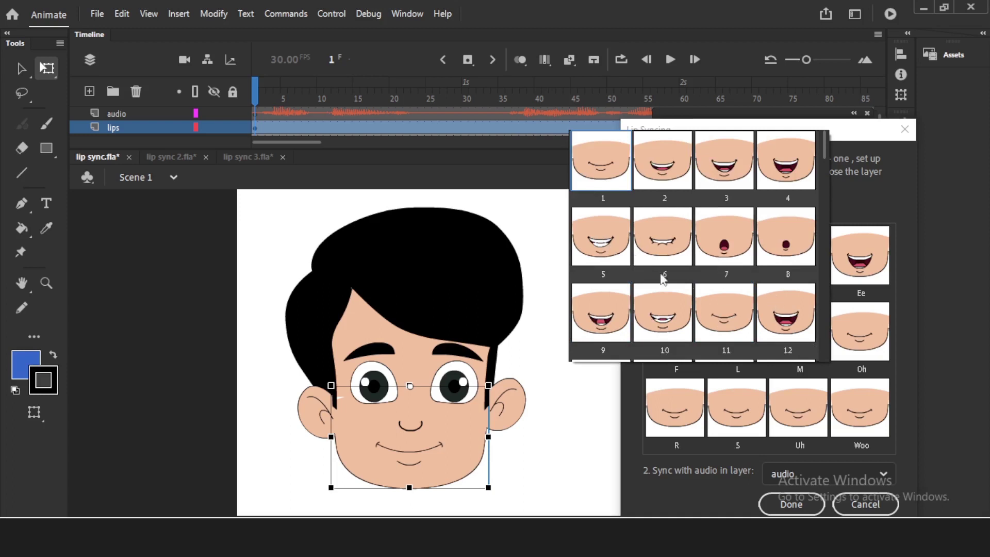
left_click(609, 246)
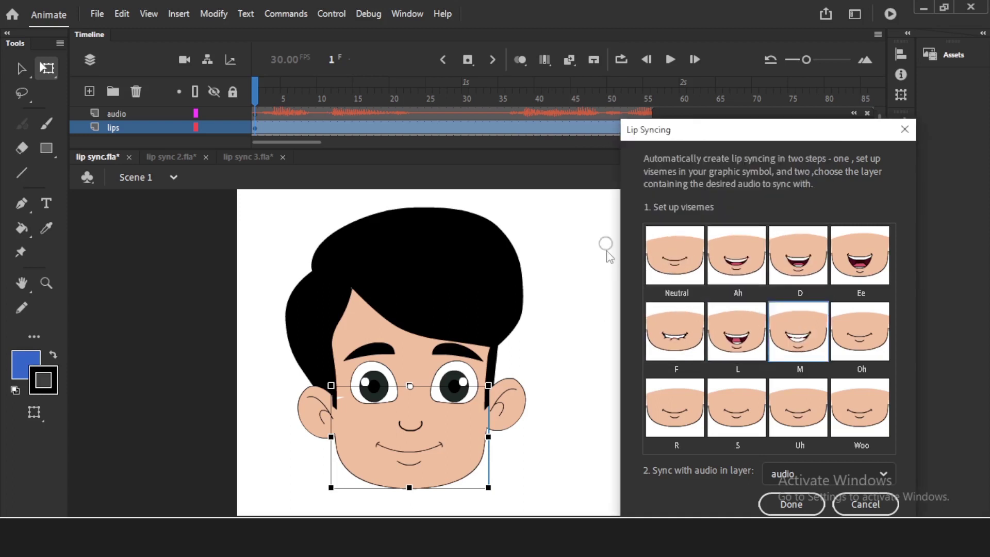
Step: Assign mouth frame 8 to the Oh viseme, frame 5 to R and frame 12 to S
left_click(871, 348)
left_click(842, 248)
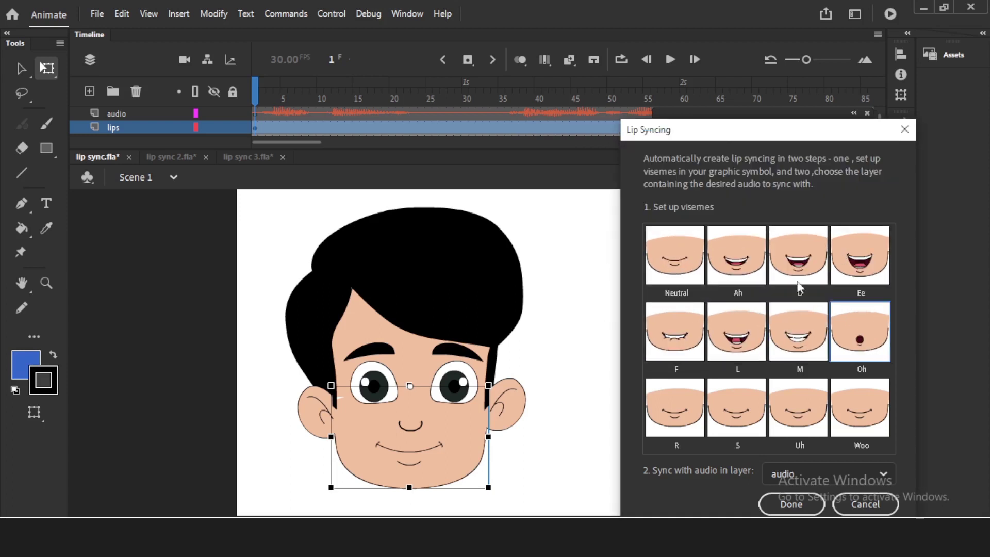
left_click(679, 416)
left_click(742, 322)
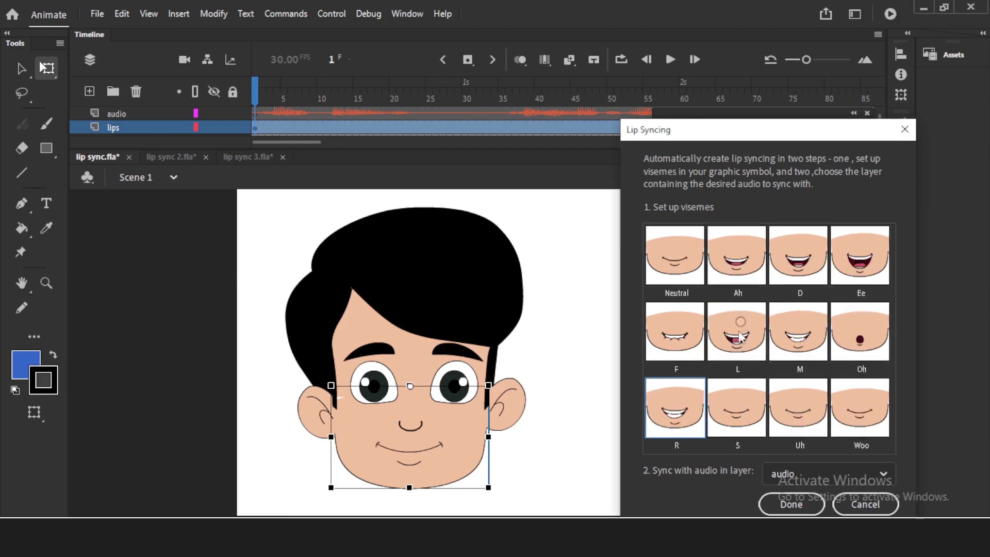
left_click(740, 412)
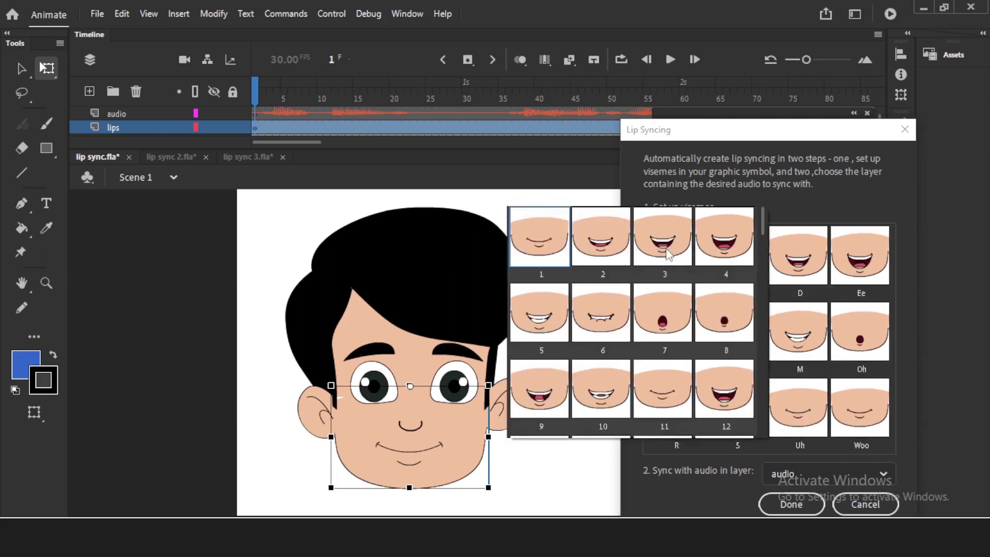
left_click(724, 396)
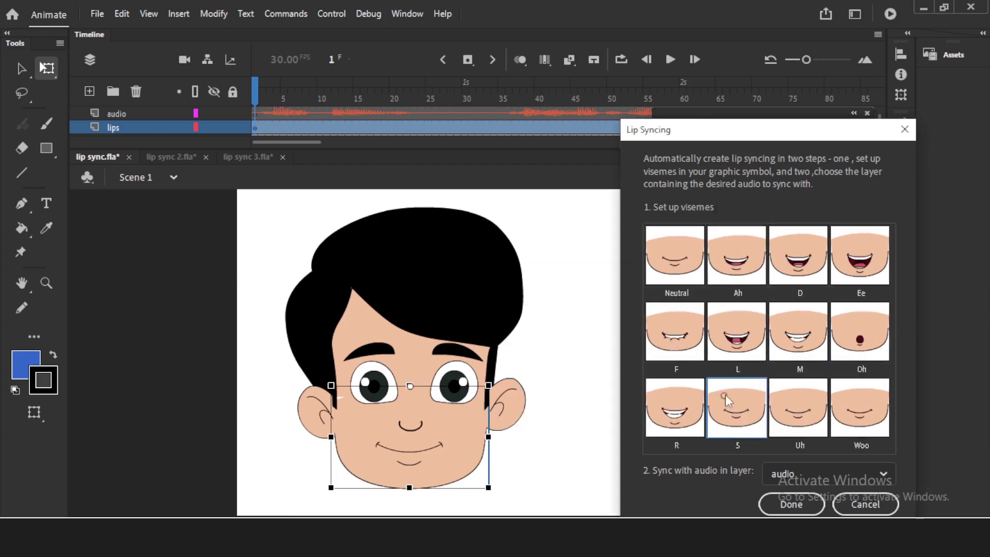
Step: Assign mouth frame 7 to the Uh viseme and frame 8 to Woo
left_click(804, 420)
left_click(687, 358)
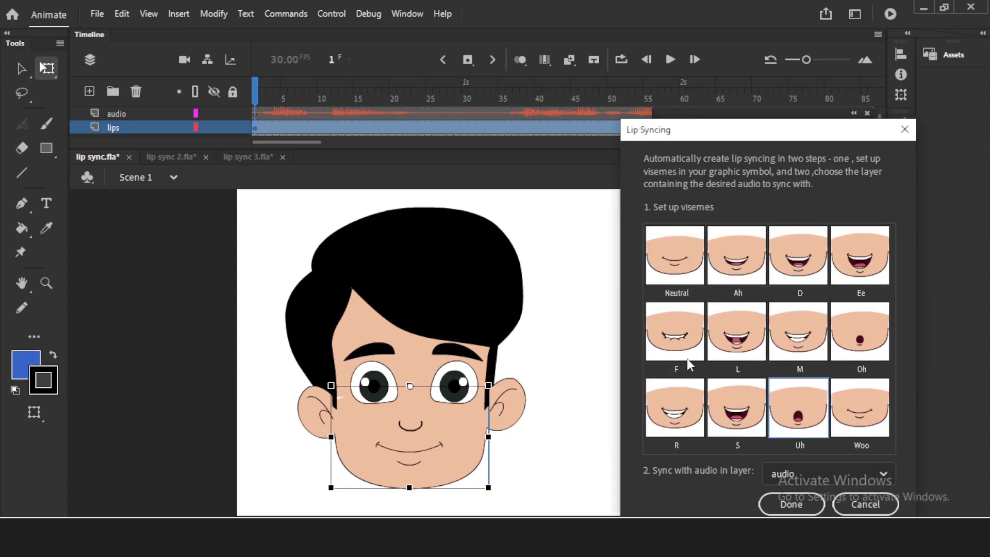
left_click(852, 416)
left_click(843, 318)
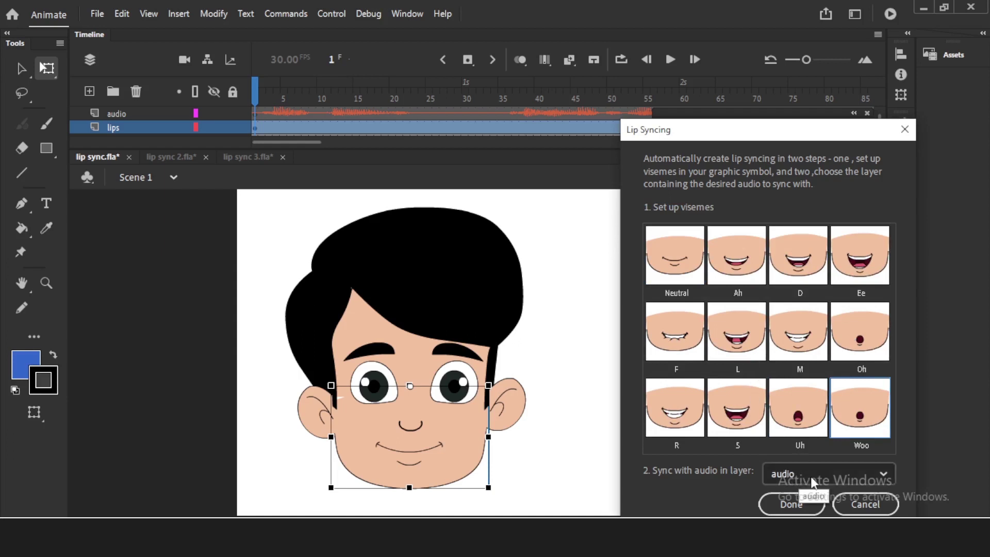
Step: Keep audio as the layer to sync with and apply the lip syncing
left_click_drag(714, 138, 641, 107)
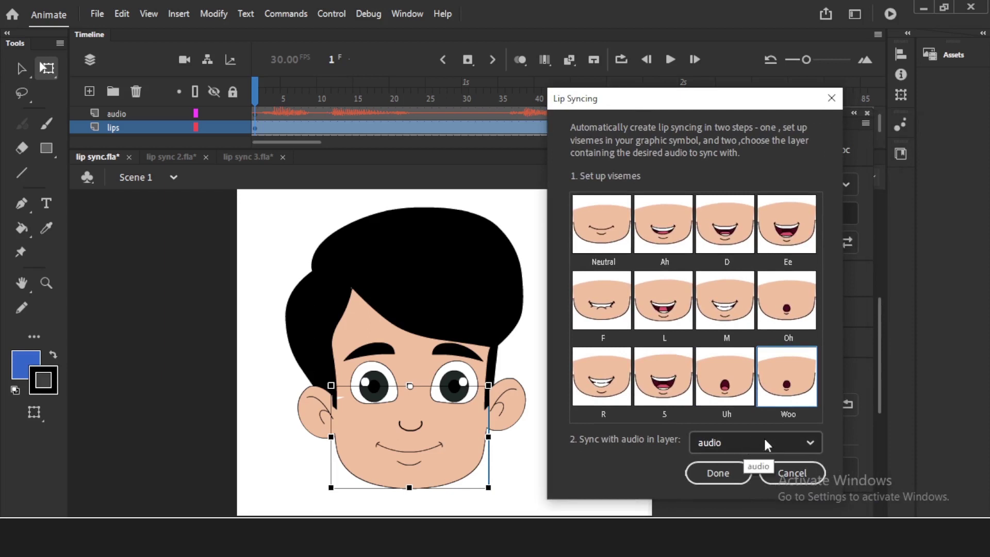
left_click(808, 442)
left_click(808, 443)
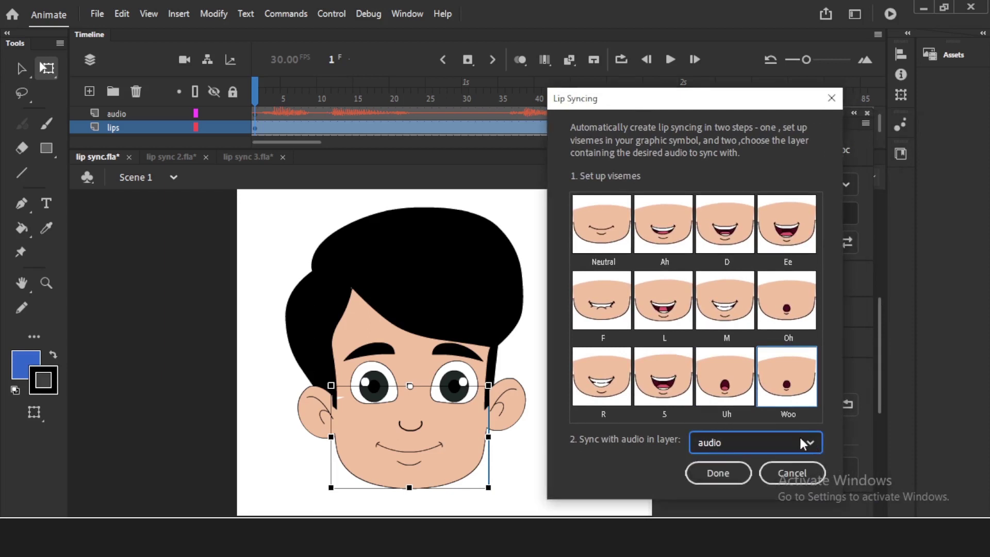
left_click(720, 474)
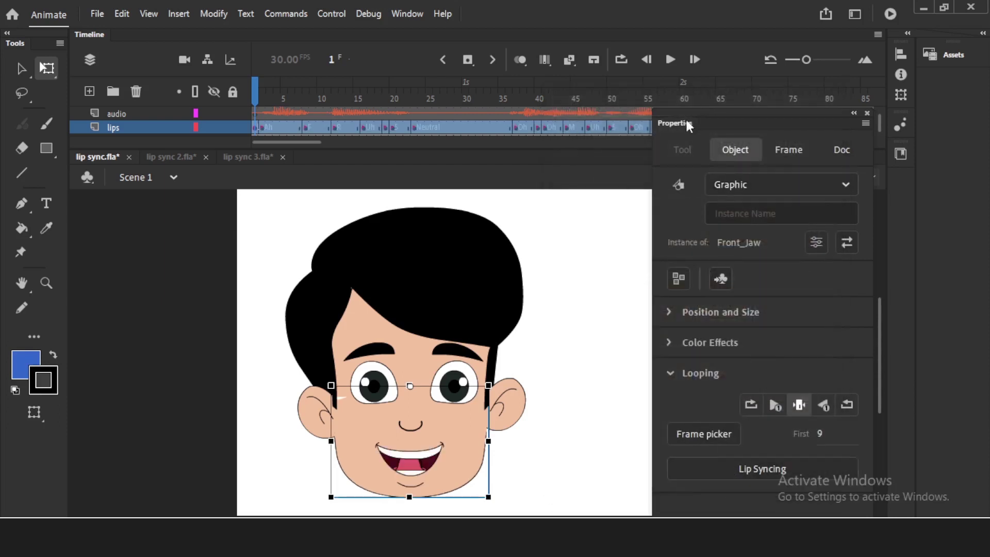
Step: Play the animation to review the synced lips against the voice-over and return to frame 1
left_click_drag(686, 124, 793, 227)
left_click(350, 96)
key("Return")
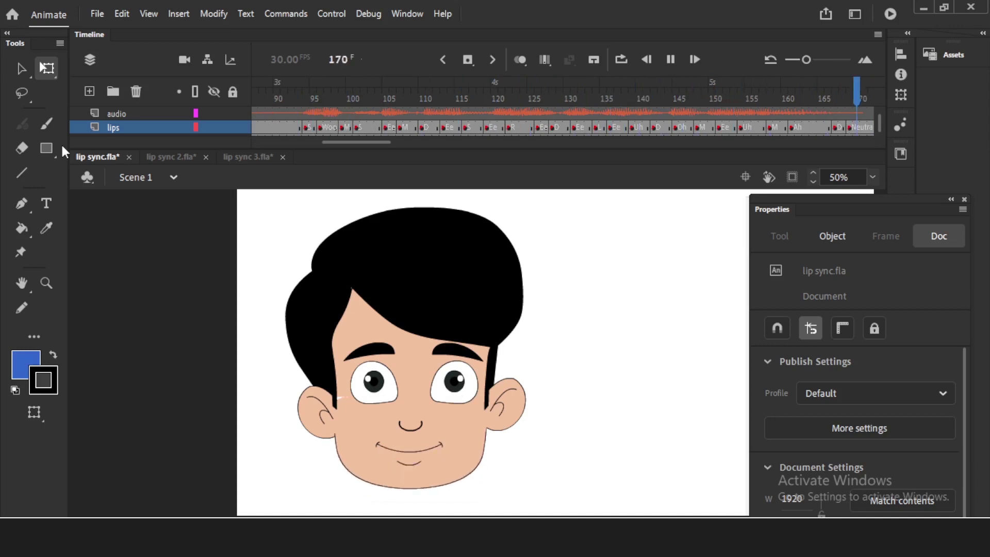
key("Return")
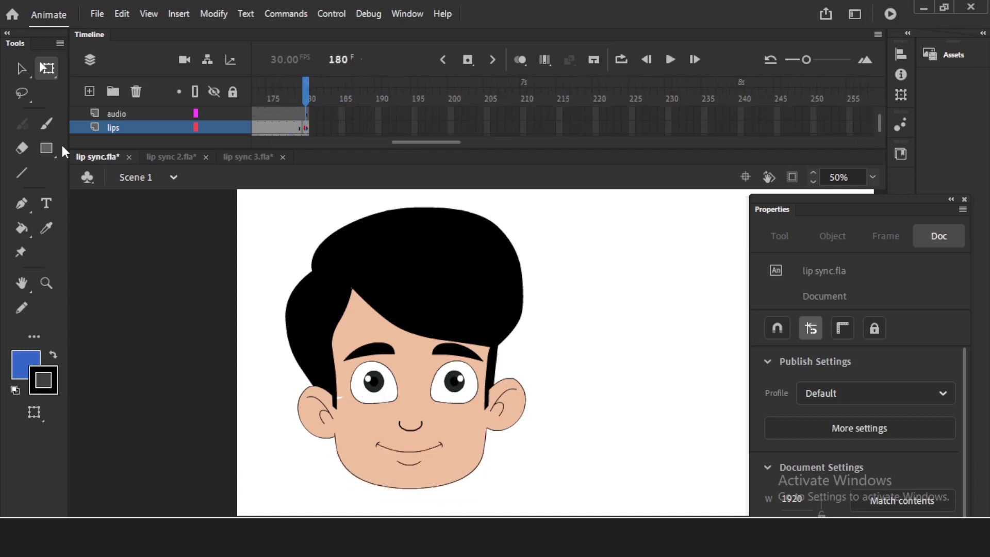
scroll(436, 143, "left", 10)
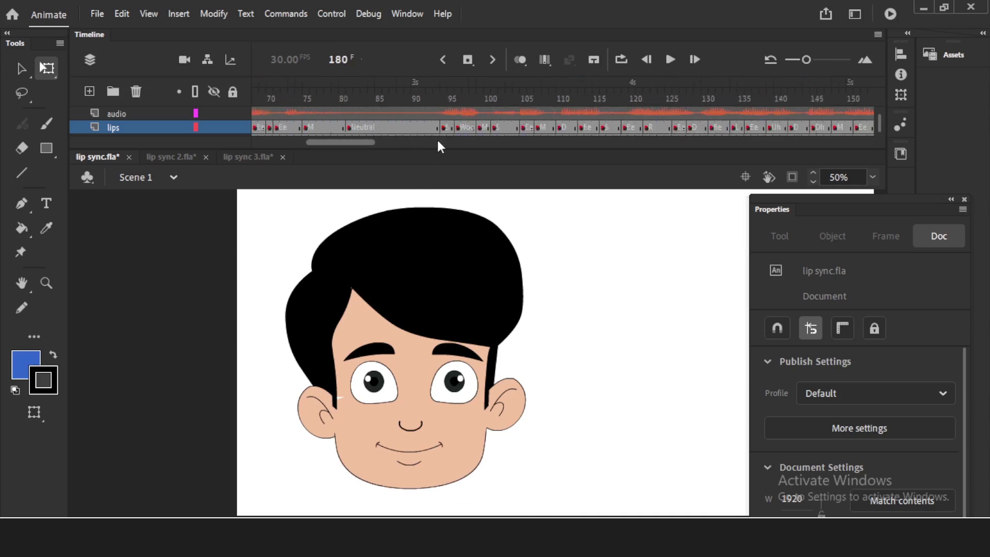
key("Home")
key("Return")
key("Home")
left_click(598, 350)
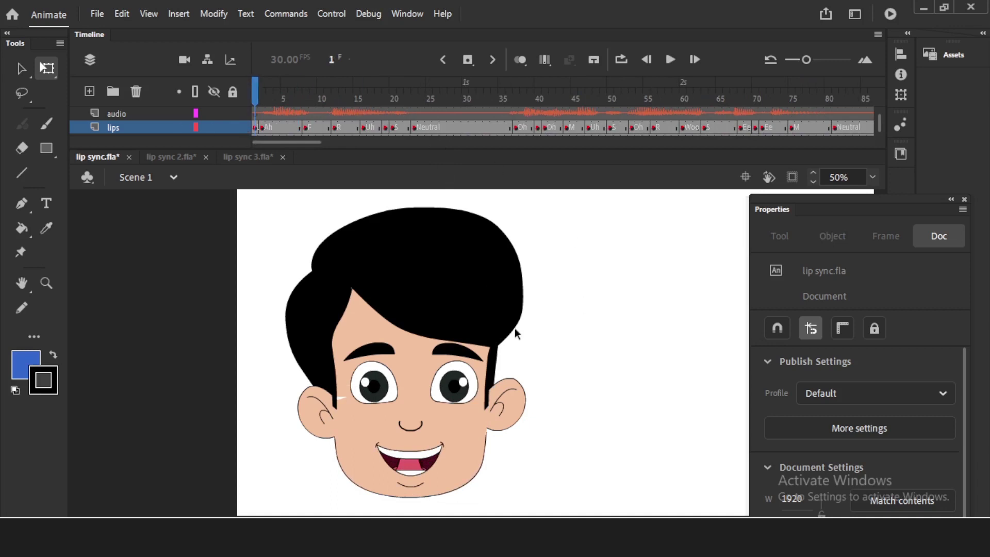
left_click(456, 394)
left_click(580, 364)
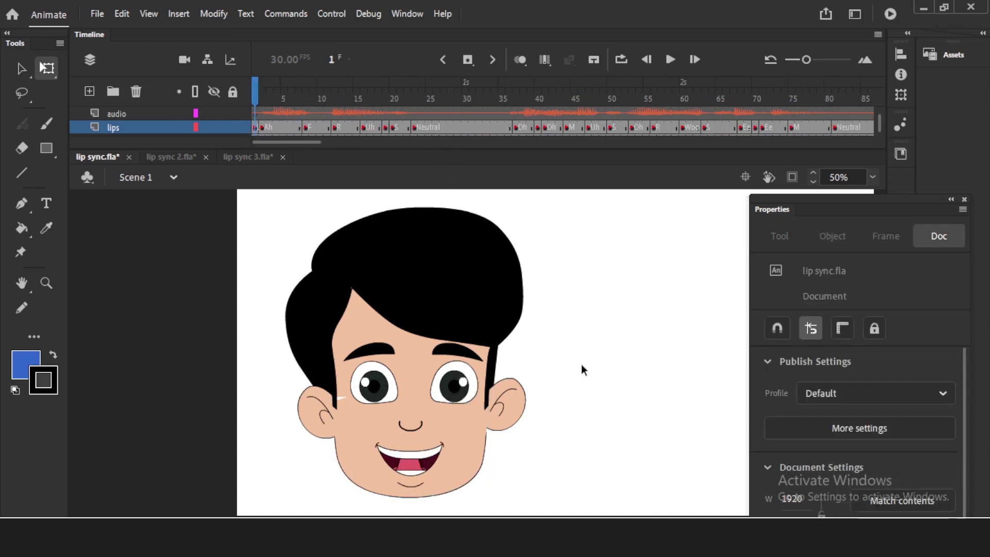